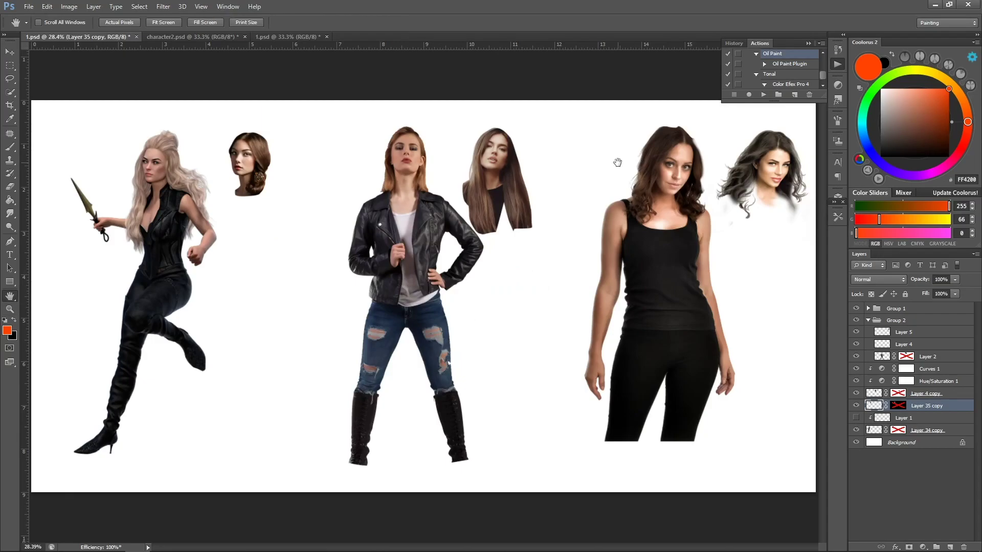
Step: Move the cut-out portrait head with braided brown hair onto the blonde figure's head
{"action": "left_click", "coordinate": [618, 162], "text": "alt"}
{"action": "key", "text": "ctrl+minus"}
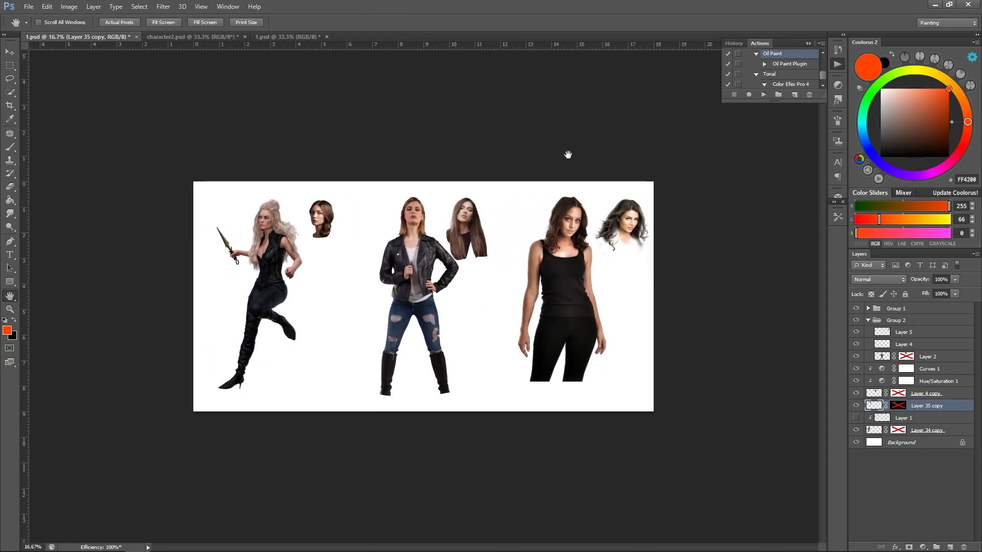
{"action": "left_click", "coordinate": [288, 220], "text": "ctrl"}
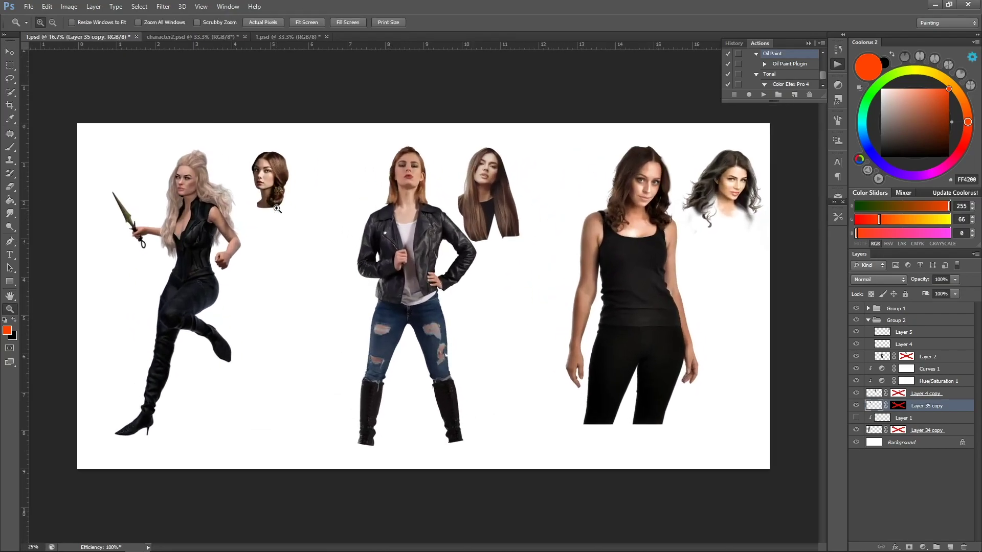
{"action": "left_click", "coordinate": [276, 206], "text": "ctrl"}
{"action": "left_click", "coordinate": [276, 206], "text": "ctrl"}
{"action": "left_click", "coordinate": [276, 206], "text": "ctrl"}
{"action": "left_click", "coordinate": [276, 206], "text": "ctrl"}
{"action": "left_click_drag", "start_coordinate": [190, 134], "coordinate": [576, 305]}
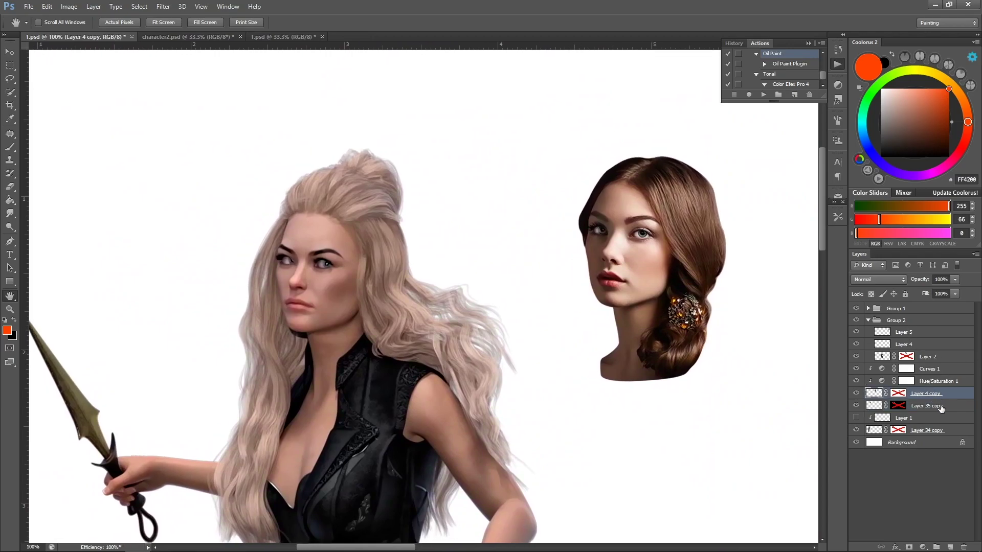
{"action": "key", "text": "v"}
{"action": "left_click_drag", "start_coordinate": [694, 292], "coordinate": [385, 324]}
{"action": "key", "text": "h"}
{"action": "left_click_drag", "start_coordinate": [424, 290], "coordinate": [602, 289]}
Step: Enable the Layer 35 copy mask and paint it black with a 90 px brush to hide the brown hair across the crown
{"action": "left_click", "coordinate": [898, 405]}
{"action": "key", "text": "b"}
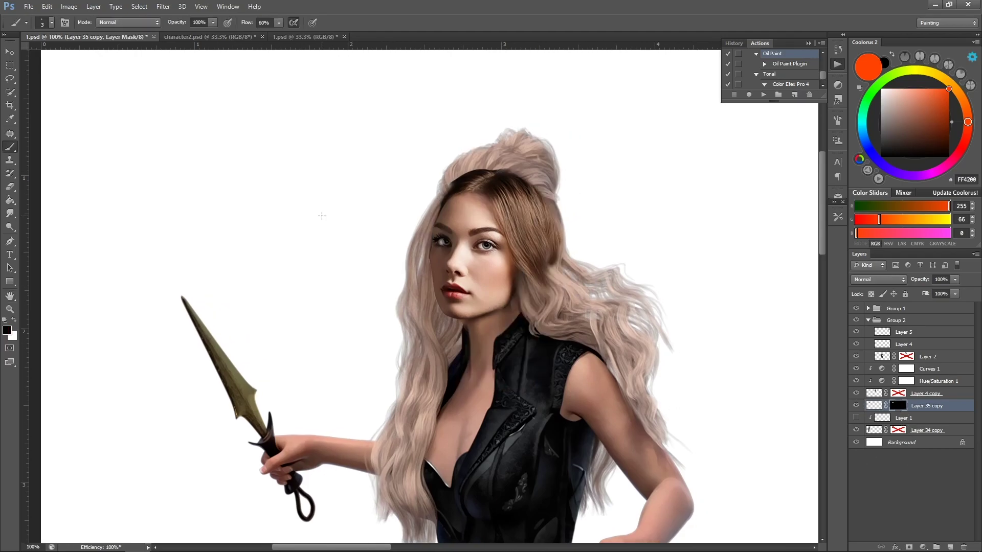
{"action": "key", "text": "bracketright"}
{"action": "key", "text": "bracketright"}
{"action": "key", "text": "bracketright"}
{"action": "key", "text": "bracketright"}
{"action": "mouse_move", "coordinate": [466, 180]}
{"action": "left_mouse_down"}
{"action": "mouse_move", "coordinate": [444, 200]}
{"action": "mouse_move", "coordinate": [479, 172]}
{"action": "mouse_move", "coordinate": [547, 264]}
{"action": "mouse_move", "coordinate": [524, 196]}
{"action": "mouse_move", "coordinate": [486, 180]}
{"action": "left_mouse_up"}
Step: Refine the face blend on the Layer 35 copy mask around the cheek and neck, painting white with an 80 px brush
{"action": "key", "text": "x"}
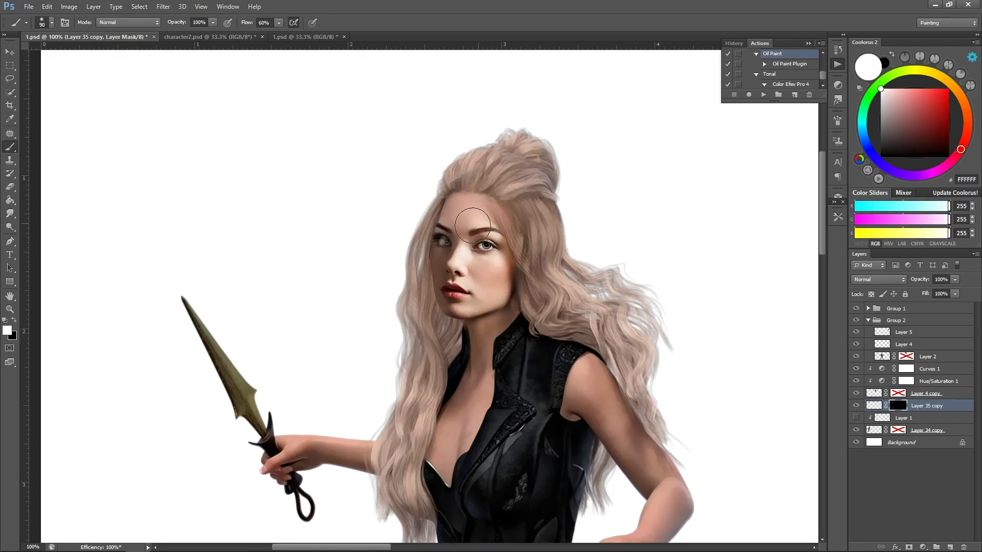
{"action": "key", "text": "bracketleft"}
{"action": "key", "text": "bracketleft"}
{"action": "key", "text": "bracketleft"}
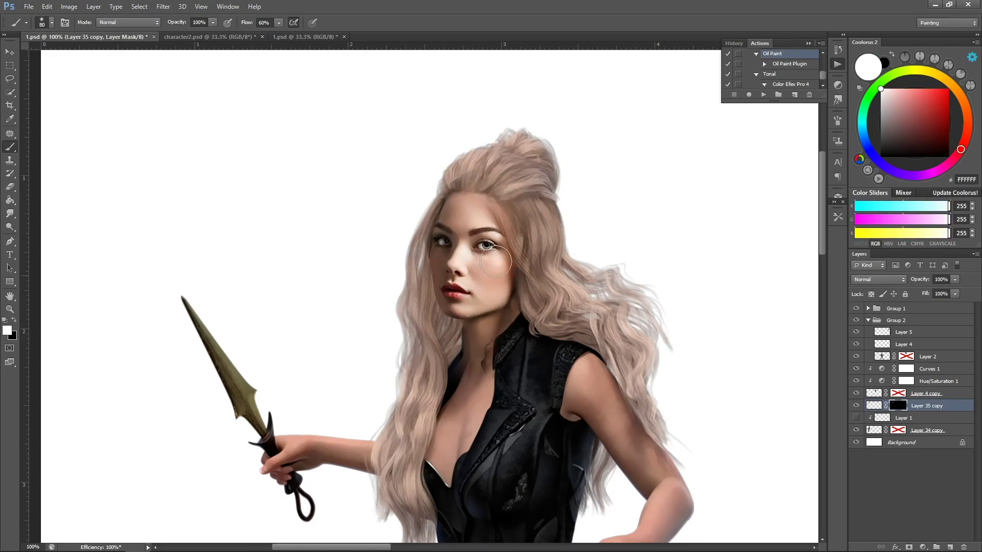
{"action": "key", "text": "x"}
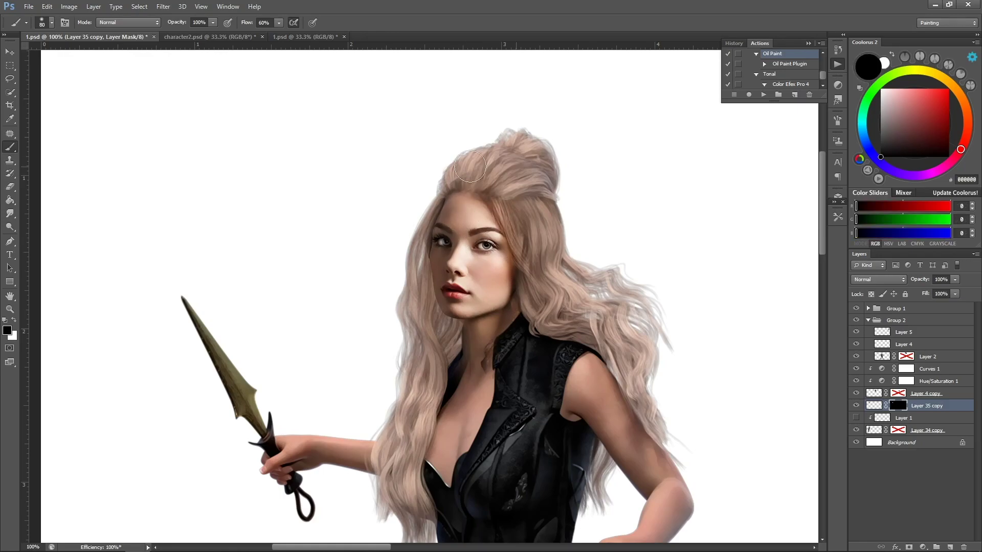
Step: Examine how the new face sits on the blonde figure, both from a distance and up close
{"action": "key", "text": "z"}
{"action": "left_click", "coordinate": [529, 153], "text": "alt"}
{"action": "left_click", "coordinate": [529, 154], "text": "alt"}
{"action": "left_click", "coordinate": [529, 153], "text": "alt"}
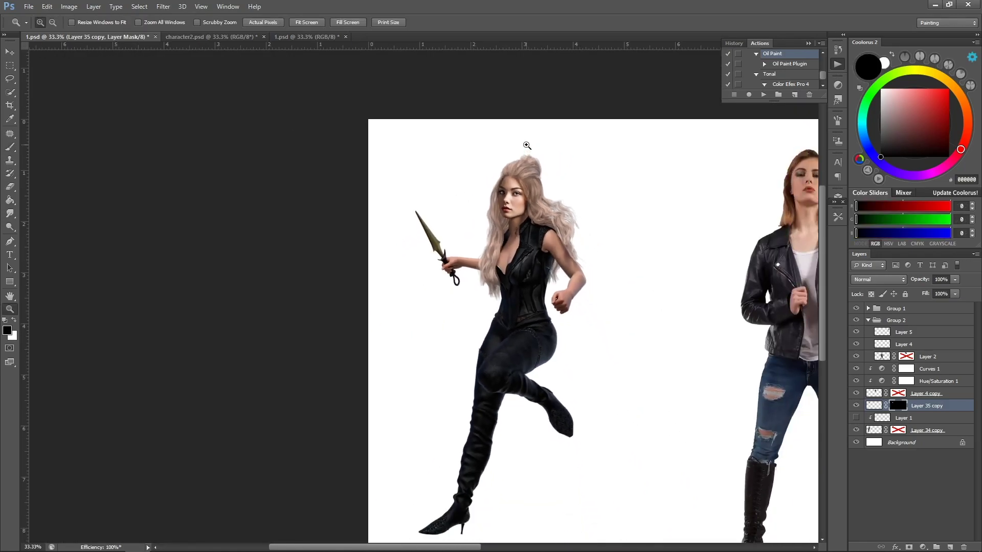
{"action": "left_click", "coordinate": [523, 170]}
{"action": "left_click", "coordinate": [523, 170]}
{"action": "key", "text": "b"}
{"action": "key", "text": "x"}
{"action": "key", "text": "x"}
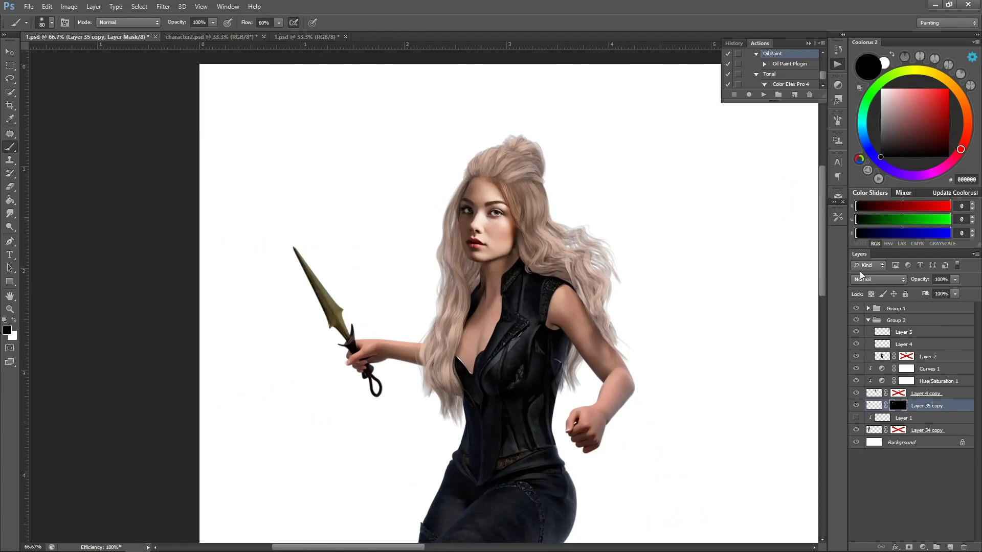
{"action": "key", "text": "space"}
{"action": "left_click_drag", "start_coordinate": [655, 197], "coordinate": [628, 193]}
{"action": "left_click_drag", "start_coordinate": [550, 226], "coordinate": [534, 220]}
{"action": "key", "text": "z"}
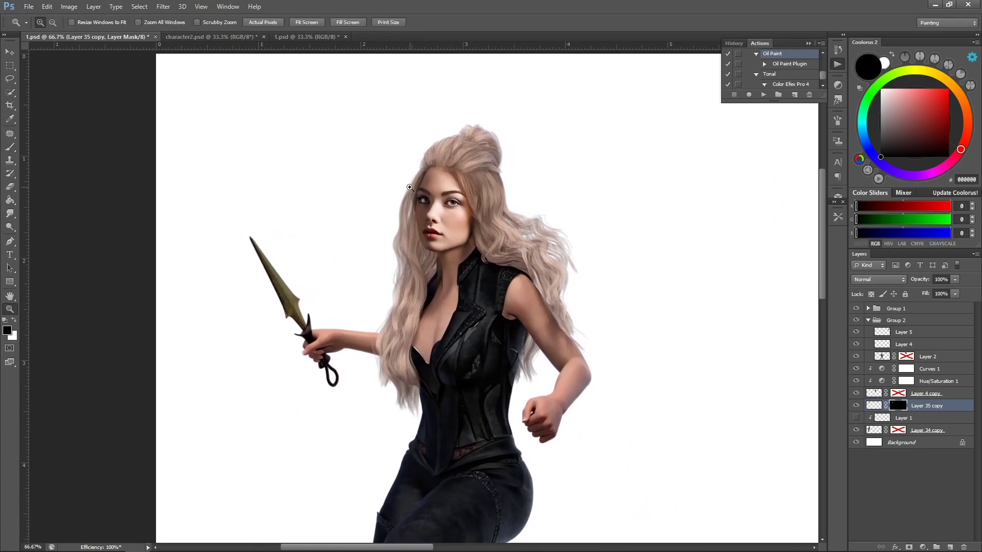
Step: Add a Curves adjustment clipped to Layer 34 copy and brighten the figure with a curve point at input 147, output 185
{"action": "left_click", "coordinate": [498, 240]}
{"action": "left_click", "coordinate": [927, 430]}
{"action": "left_click", "coordinate": [923, 546]}
{"action": "left_click", "coordinate": [924, 385]}
{"action": "left_click_drag", "start_coordinate": [480, 226], "coordinate": [497, 205]}
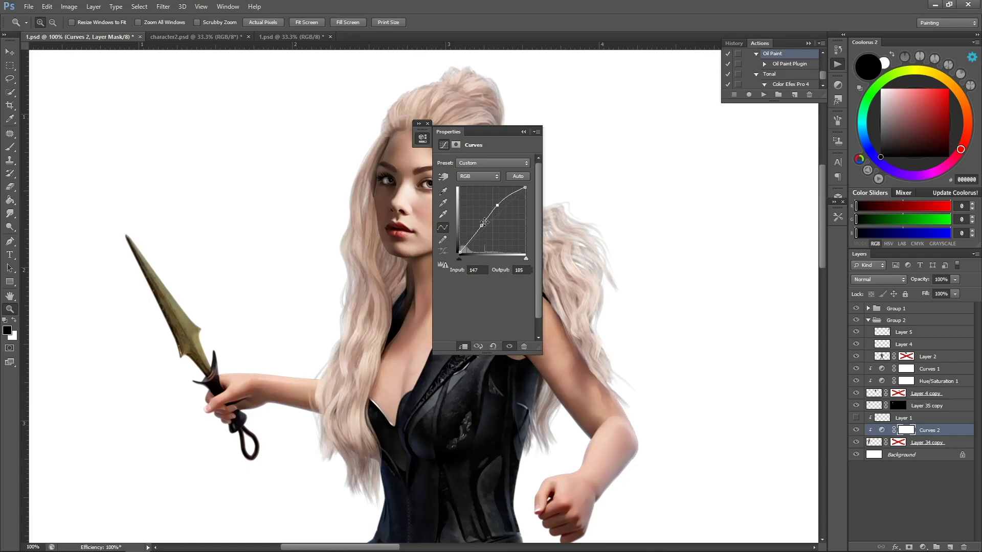
{"action": "left_click", "coordinate": [522, 131]}
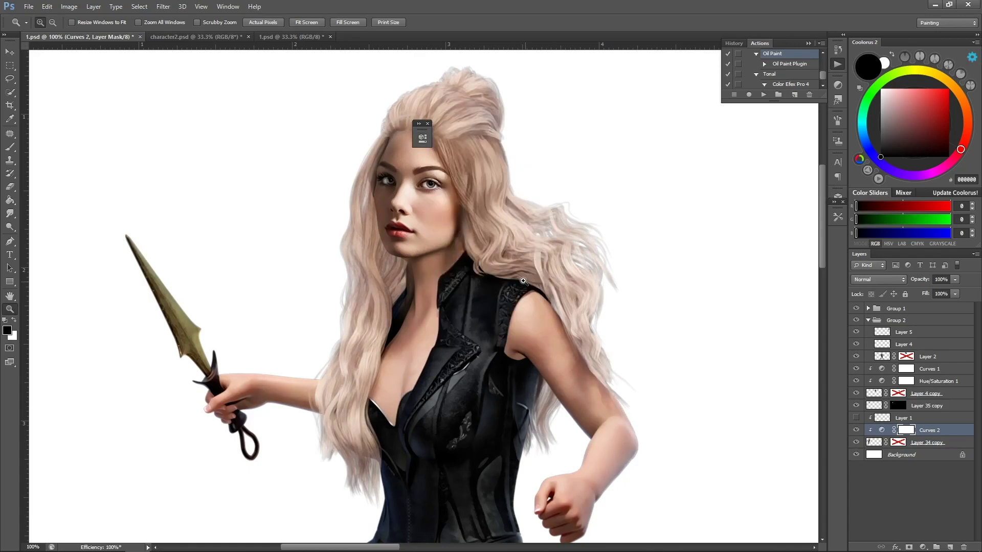
Step: Examine the brightened figure beside the other characters, and inspect its face and hair up close
{"action": "key", "text": "ctrl+minus"}
{"action": "key", "text": "ctrl+minus"}
{"action": "key", "text": "ctrl+minus"}
{"action": "key", "text": "ctrl+minus"}
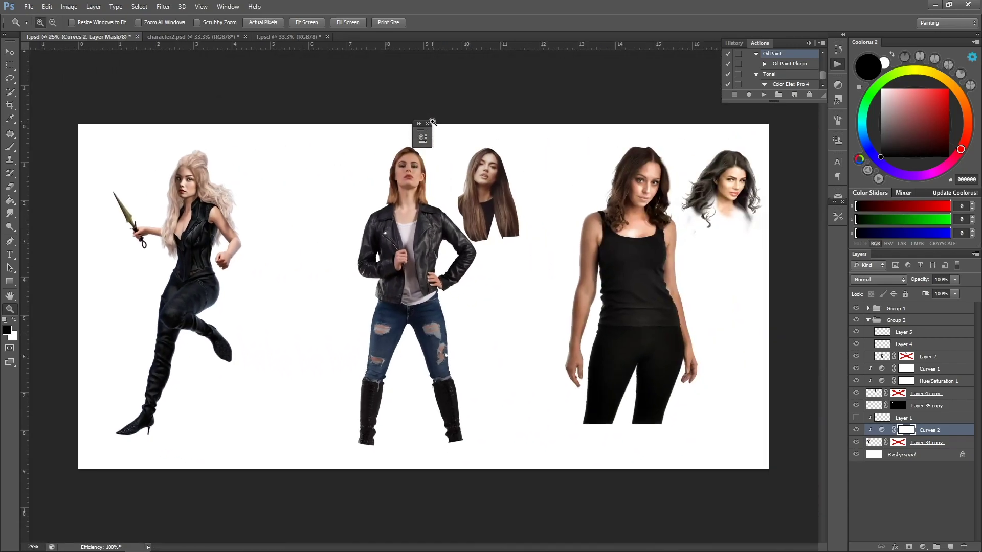
{"action": "left_click", "coordinate": [428, 123]}
{"action": "left_click", "coordinate": [170, 154]}
{"action": "left_click", "coordinate": [150, 167]}
{"action": "left_click", "coordinate": [149, 168]}
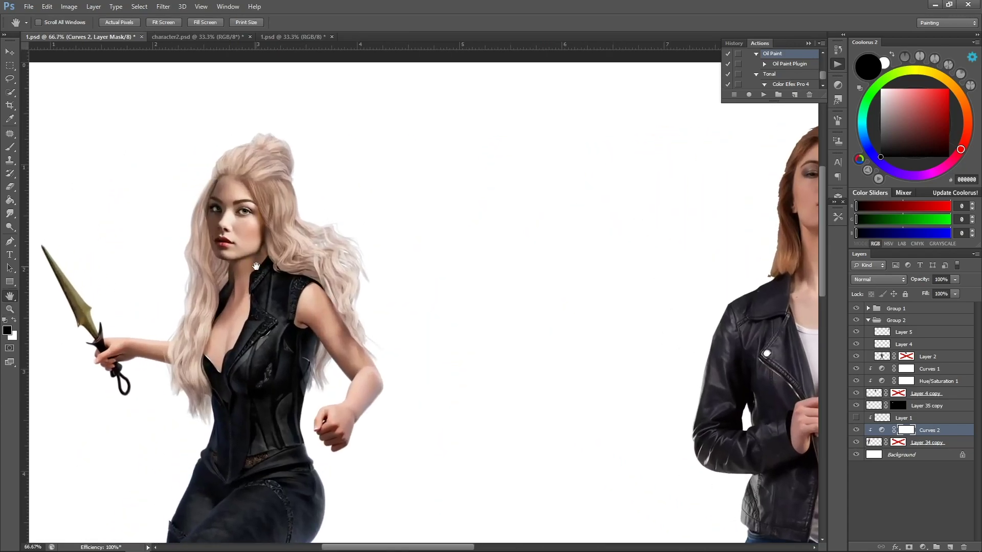
{"action": "left_click_drag", "start_coordinate": [254, 264], "coordinate": [375, 244]}
{"action": "left_click", "coordinate": [362, 203]}
{"action": "left_click", "coordinate": [363, 204]}
{"action": "left_click", "coordinate": [337, 199]}
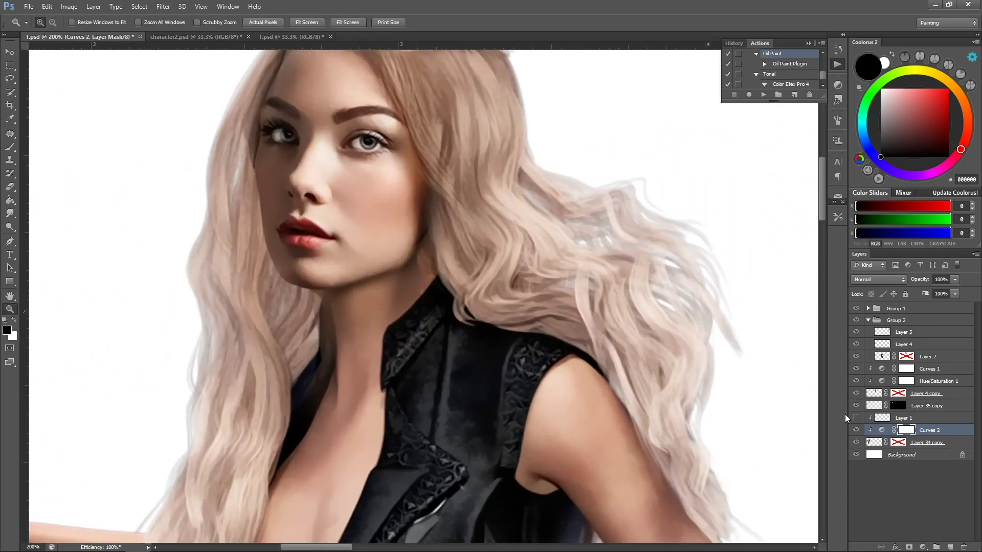
Step: Create a new empty layer clipped directly above Layer 34 copy
{"action": "left_click", "coordinate": [930, 442]}
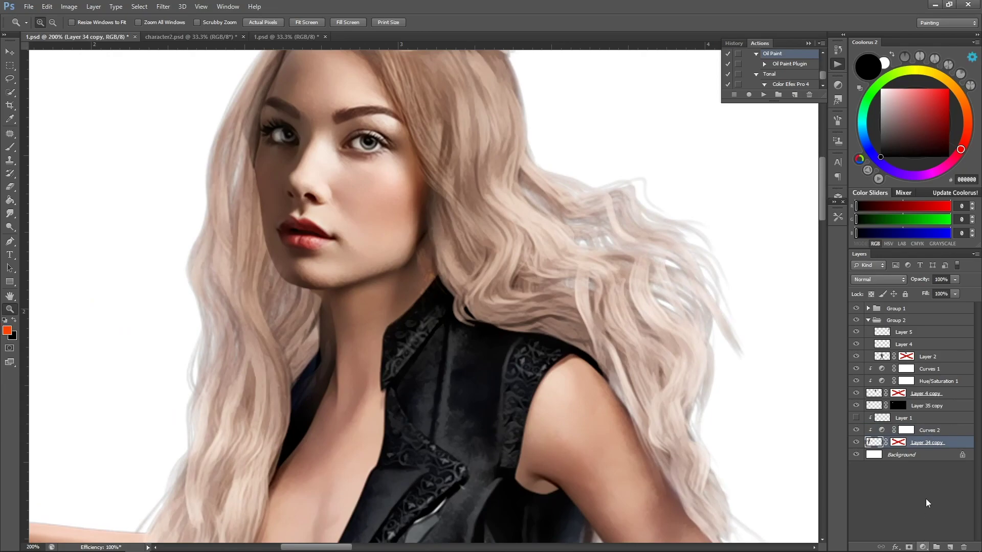
{"action": "left_click", "coordinate": [949, 546]}
{"action": "key", "text": "h"}
{"action": "left_click_drag", "start_coordinate": [483, 292], "coordinate": [589, 304]}
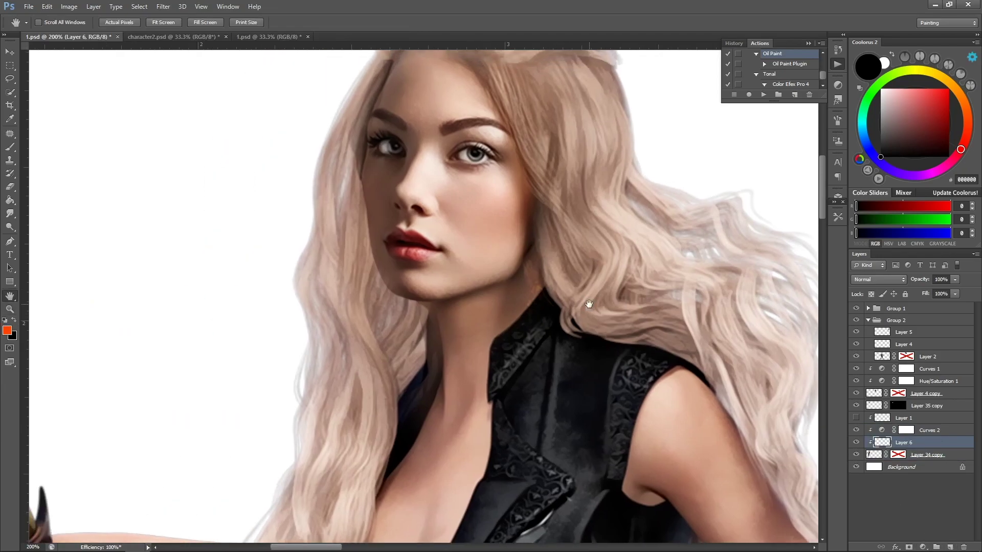
Step: Outline the raised bun above the blonde figure's crown with a Pen path on Layer 34 copy, delete that hair and deselect
{"action": "key", "text": "z"}
{"action": "left_click", "coordinate": [530, 227], "text": "alt"}
{"action": "left_click", "coordinate": [530, 227], "text": "alt"}
{"action": "left_click", "coordinate": [529, 227], "text": "alt"}
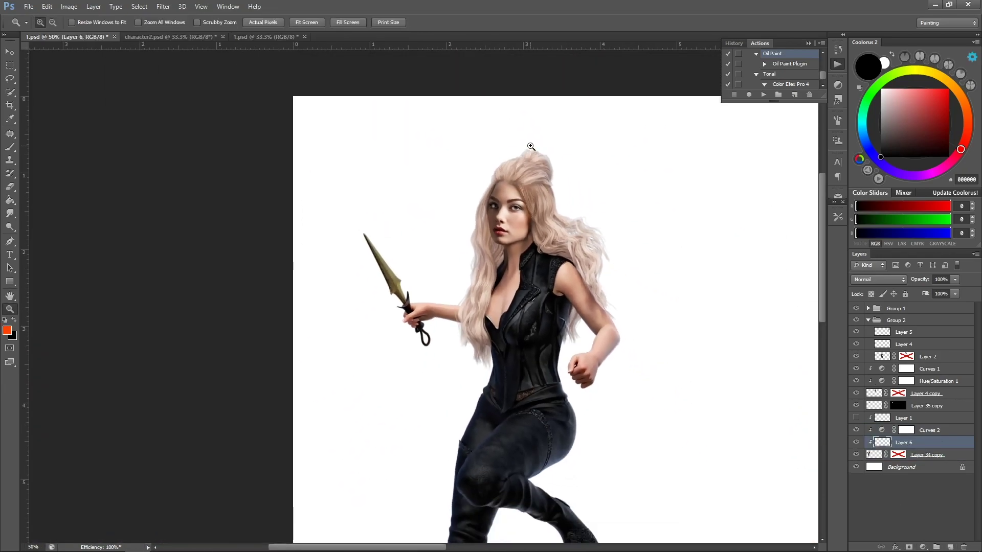
{"action": "left_click", "coordinate": [535, 153]}
{"action": "key", "text": "h"}
{"action": "left_click", "coordinate": [876, 455]}
{"action": "key", "text": "p"}
{"action": "scroll", "coordinate": [546, 190], "scroll_direction": "up", "scroll_amount": 2}
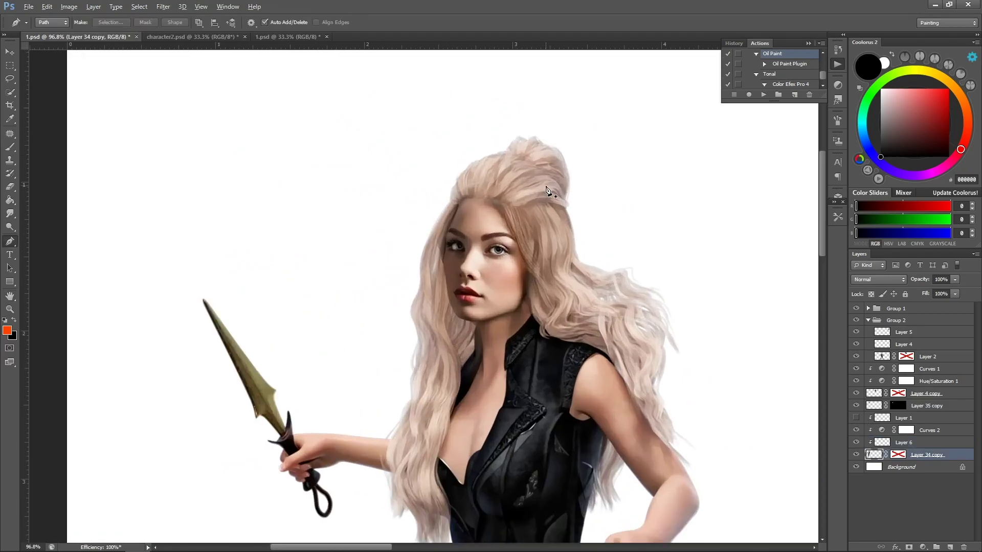
{"action": "left_click", "coordinate": [569, 216]}
{"action": "left_click_drag", "start_coordinate": [495, 157], "coordinate": [469, 158]}
{"action": "left_click_drag", "start_coordinate": [408, 136], "coordinate": [480, 113]}
{"action": "left_click_drag", "start_coordinate": [603, 117], "coordinate": [637, 174]}
{"action": "left_click_drag", "start_coordinate": [662, 224], "coordinate": [659, 230]}
{"action": "key", "text": "ctrl+Return"}
{"action": "key", "text": "Delete"}
{"action": "key", "text": "ctrl+d"}
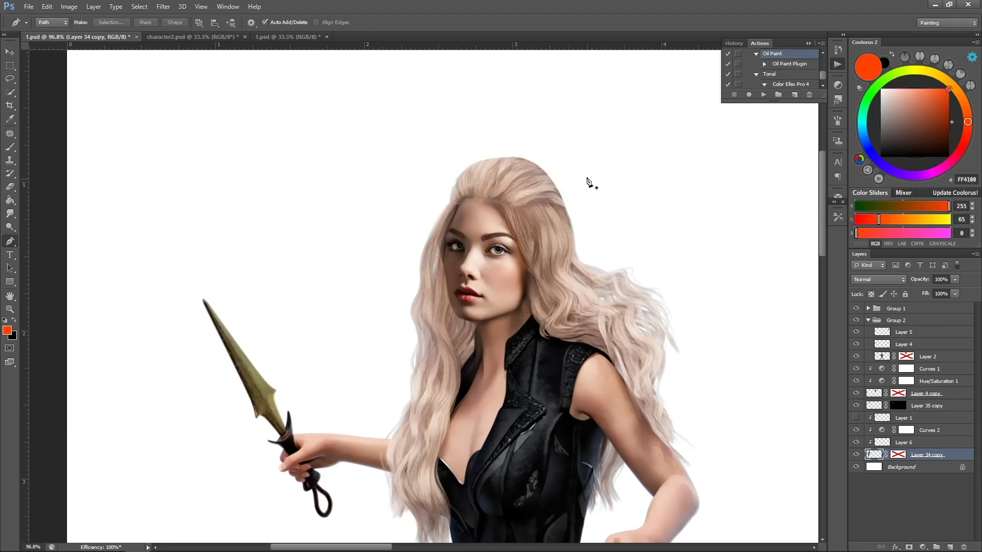
Step: Check the unmasked portrait head, and paint white on the Layer 35 copy mask to reveal its brown hair over the crown and side
{"action": "key", "text": "z"}
{"action": "left_click", "coordinate": [524, 198]}
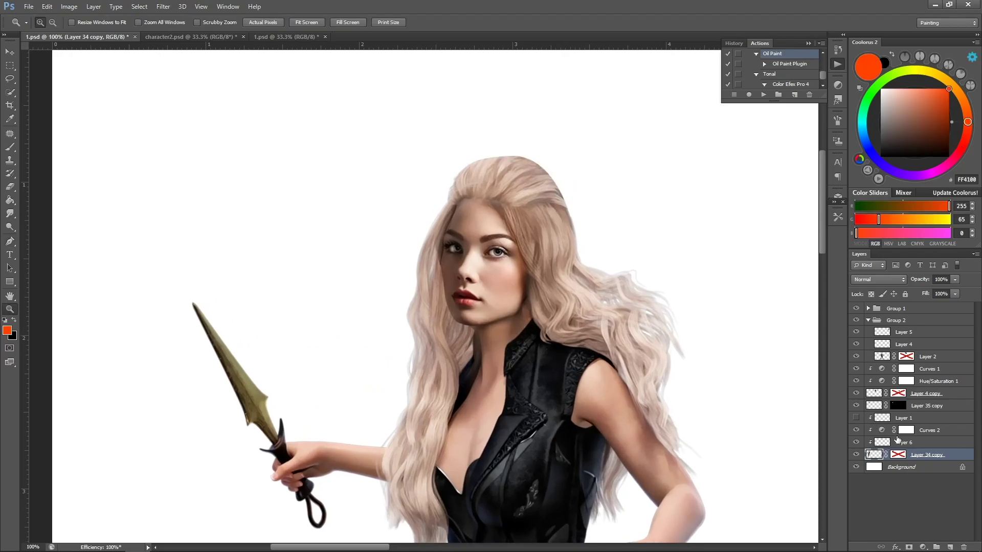
{"action": "left_click", "coordinate": [898, 407], "text": "shift"}
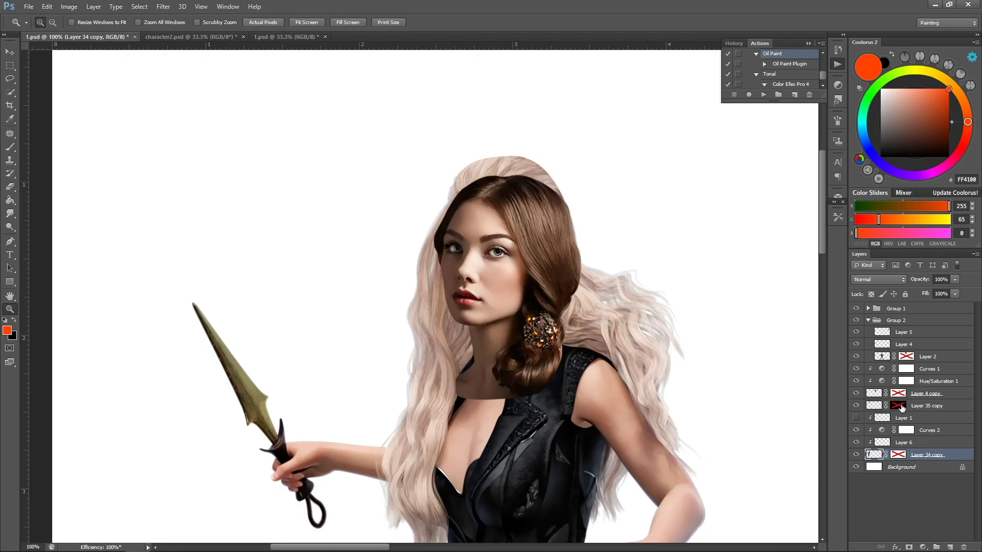
{"action": "left_click", "coordinate": [898, 406], "text": "shift"}
{"action": "left_click", "coordinate": [898, 406]}
{"action": "key", "text": "d"}
{"action": "key", "text": "b"}
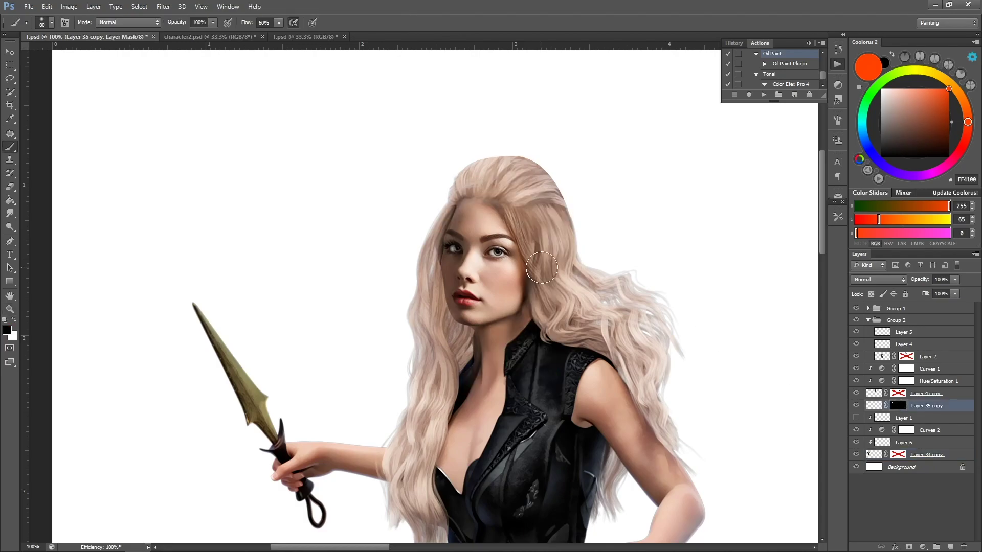
{"action": "key", "text": "x"}
{"action": "mouse_move", "coordinate": [508, 194]}
{"action": "left_mouse_down"}
{"action": "mouse_move", "coordinate": [487, 210]}
{"action": "mouse_move", "coordinate": [509, 194]}
{"action": "mouse_move", "coordinate": [477, 188]}
{"action": "mouse_move", "coordinate": [533, 220]}
{"action": "mouse_move", "coordinate": [528, 201]}
{"action": "mouse_move", "coordinate": [509, 187]}
{"action": "mouse_move", "coordinate": [516, 185]}
{"action": "mouse_move", "coordinate": [537, 237]}
{"action": "mouse_move", "coordinate": [551, 246]}
{"action": "mouse_move", "coordinate": [558, 219]}
{"action": "mouse_move", "coordinate": [519, 185]}
{"action": "mouse_move", "coordinate": [565, 268]}
{"action": "mouse_move", "coordinate": [559, 242]}
{"action": "mouse_move", "coordinate": [563, 305]}
{"action": "mouse_move", "coordinate": [576, 289]}
{"action": "mouse_move", "coordinate": [576, 245]}
{"action": "mouse_move", "coordinate": [569, 214]}
{"action": "mouse_move", "coordinate": [518, 184]}
{"action": "mouse_move", "coordinate": [540, 187]}
{"action": "mouse_move", "coordinate": [468, 191]}
{"action": "mouse_move", "coordinate": [501, 206]}
{"action": "mouse_move", "coordinate": [450, 207]}
{"action": "left_mouse_up"}
{"action": "key", "text": "["}
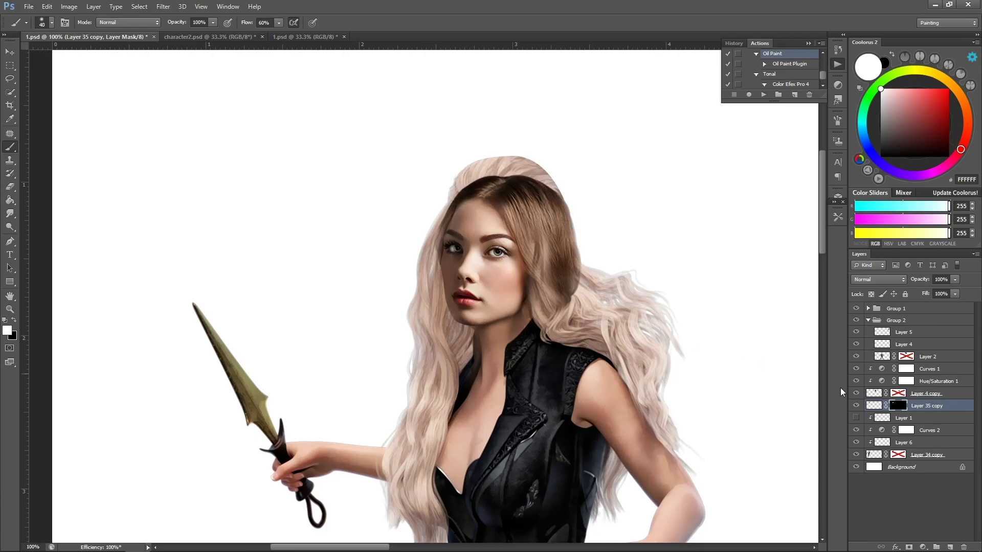
Step: Erase the blonde hair protruding above the brown crown on Layer 34 copy with a smaller eraser
{"action": "left_click", "coordinate": [873, 453]}
{"action": "key", "text": "e"}
{"action": "key", "text": "["}
{"action": "key", "text": "["}
{"action": "key", "text": "["}
{"action": "key", "text": "["}
{"action": "key", "text": "["}
{"action": "key", "text": "["}
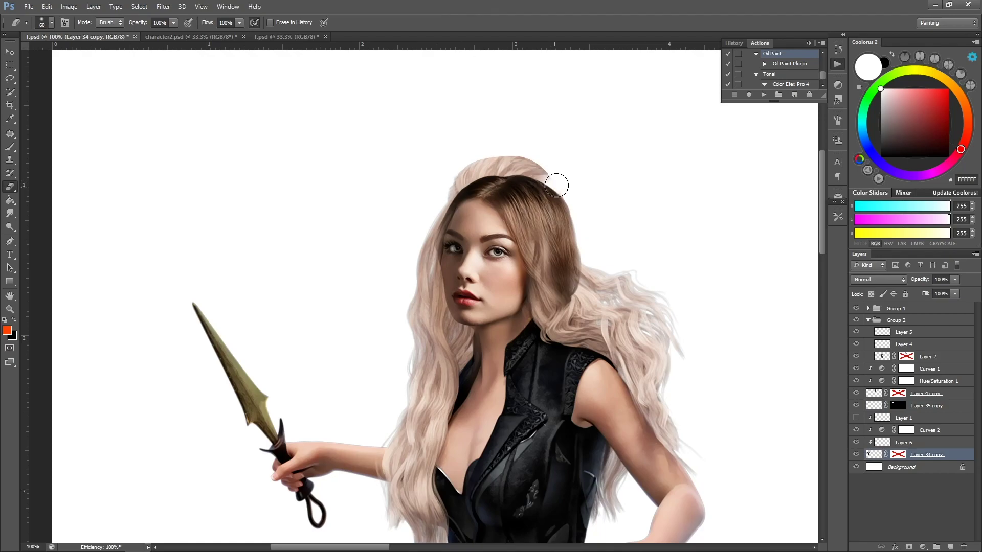
{"action": "key", "text": "["}
{"action": "left_click_drag", "start_coordinate": [557, 188], "coordinate": [502, 148]}
{"action": "mouse_move", "coordinate": [537, 179]}
{"action": "left_mouse_down"}
{"action": "mouse_move", "coordinate": [487, 167]}
{"action": "mouse_move", "coordinate": [437, 184]}
{"action": "mouse_move", "coordinate": [514, 159]}
{"action": "mouse_move", "coordinate": [433, 198]}
{"action": "left_mouse_up"}
Step: Paint black on the Layer 35 copy mask with a 70 px brush to blend the brown side hair into the blonde waves
{"action": "key", "text": "z"}
{"action": "left_click", "coordinate": [566, 193], "text": "alt"}
{"action": "left_click", "coordinate": [567, 194], "text": "alt"}
{"action": "left_click", "coordinate": [567, 195], "text": "alt"}
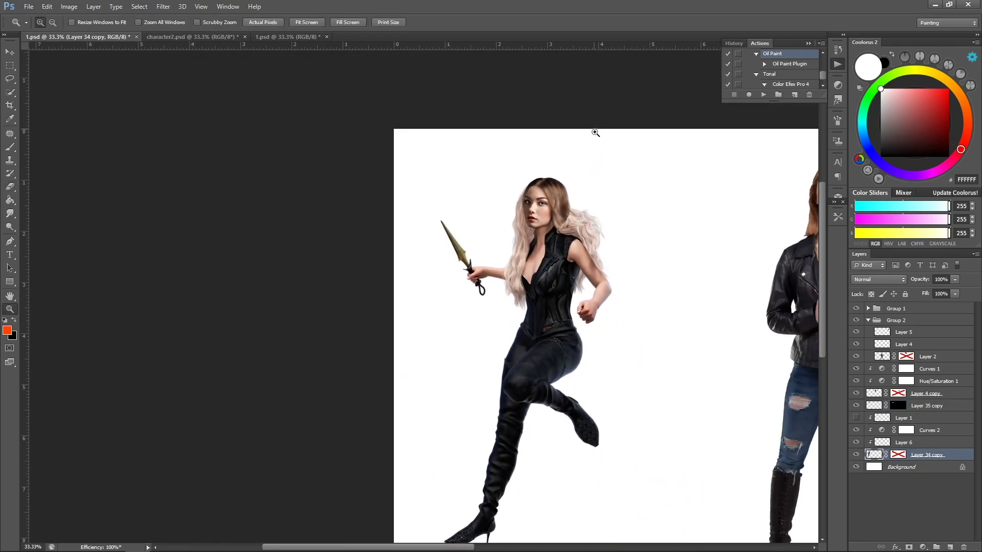
{"action": "left_click", "coordinate": [580, 192]}
{"action": "left_click", "coordinate": [580, 191]}
{"action": "left_click", "coordinate": [580, 191]}
{"action": "left_click", "coordinate": [897, 405]}
{"action": "key", "text": "b"}
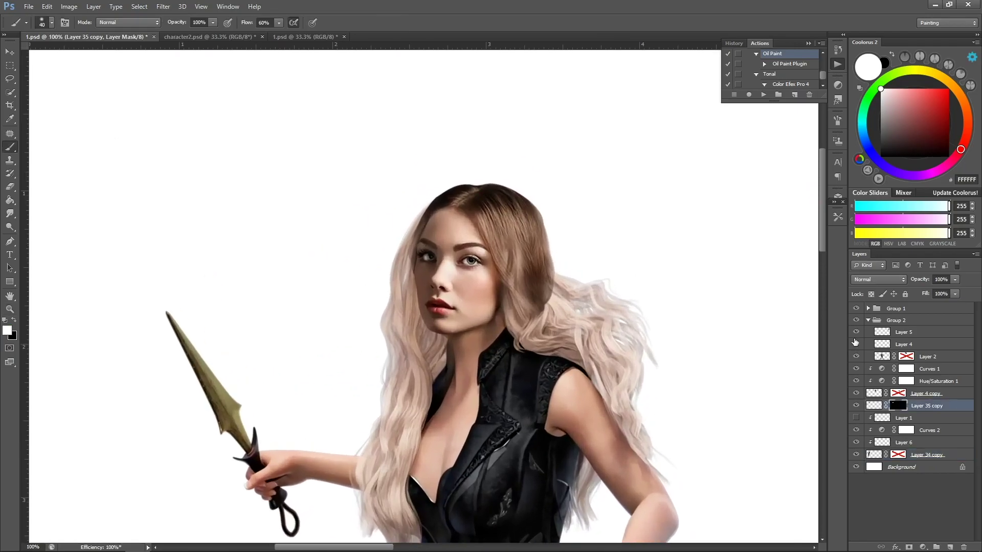
{"action": "key", "text": "x"}
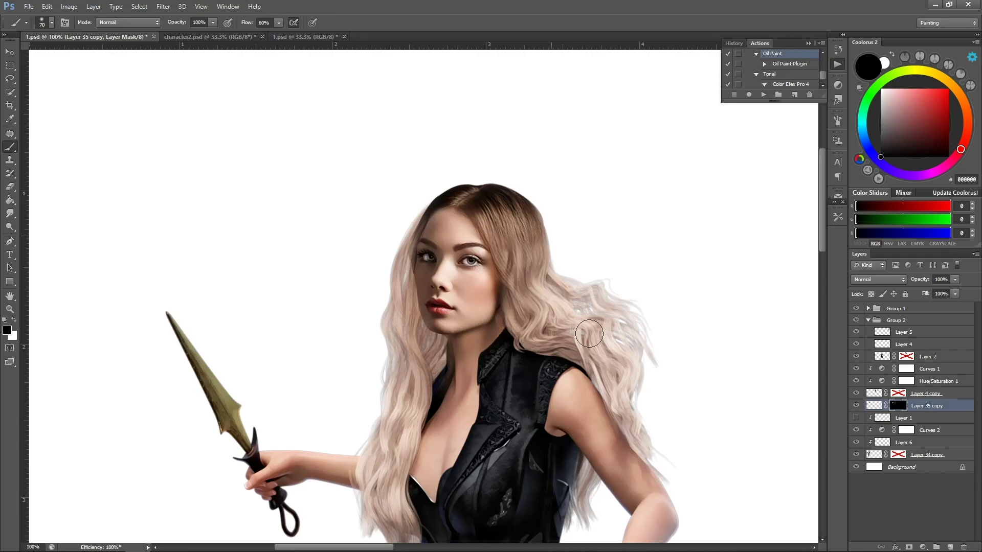
Step: Clean up the hairline beside the shaded temple on the Layer 35 copy mask, painting black with a 20 px brush
{"action": "key", "text": "z"}
{"action": "left_click", "coordinate": [567, 192], "text": "alt"}
{"action": "left_click", "coordinate": [565, 185], "text": "alt"}
{"action": "left_click", "coordinate": [564, 182], "text": "alt"}
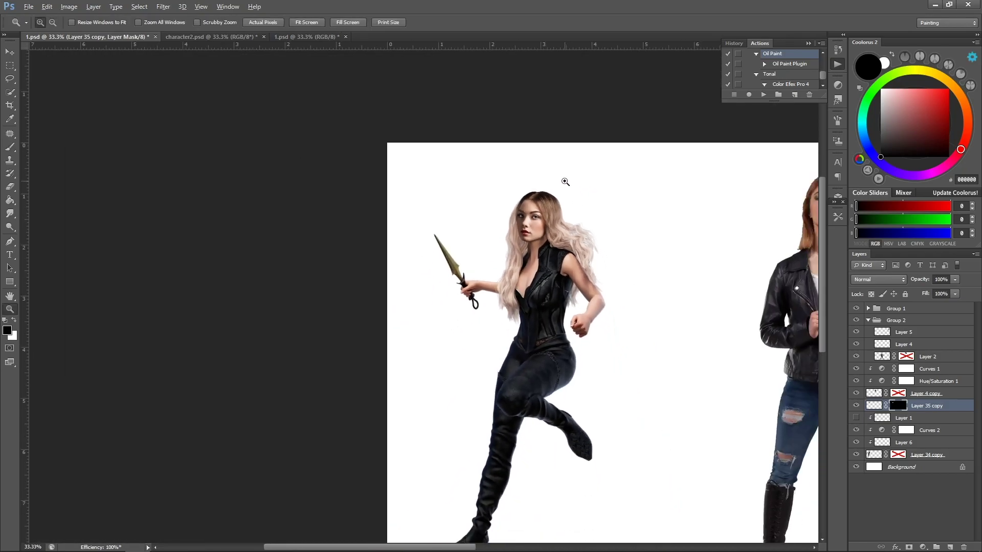
{"action": "left_click", "coordinate": [565, 181], "text": "alt"}
{"action": "left_click", "coordinate": [158, 184]}
{"action": "left_click", "coordinate": [157, 183]}
{"action": "left_click", "coordinate": [155, 182]}
{"action": "left_click", "coordinate": [154, 181]}
{"action": "left_click", "coordinate": [154, 181]}
{"action": "left_click_drag", "start_coordinate": [241, 155], "coordinate": [344, 183]}
{"action": "left_click", "coordinate": [278, 154]}
{"action": "key", "text": "b"}
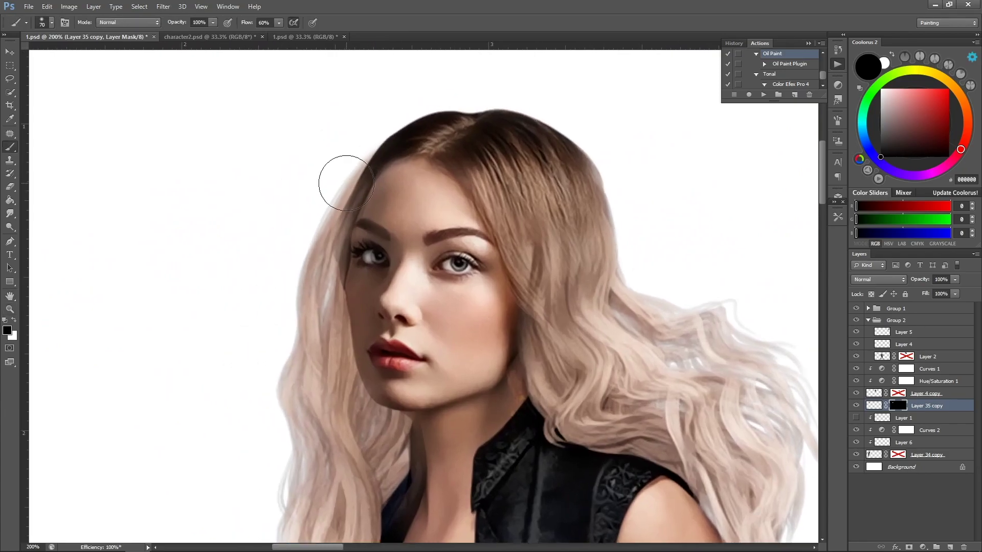
{"action": "key", "text": "bracketleft"}
{"action": "key", "text": "bracketleft"}
{"action": "key", "text": "bracketleft"}
{"action": "key", "text": "bracketleft"}
{"action": "mouse_move", "coordinate": [347, 236]}
{"action": "left_mouse_down"}
{"action": "mouse_move", "coordinate": [336, 269]}
{"action": "mouse_move", "coordinate": [355, 165]}
{"action": "mouse_move", "coordinate": [348, 213]}
{"action": "left_mouse_up"}
{"action": "scroll", "coordinate": [674, 330], "scroll_direction": "down", "scroll_amount": 4}
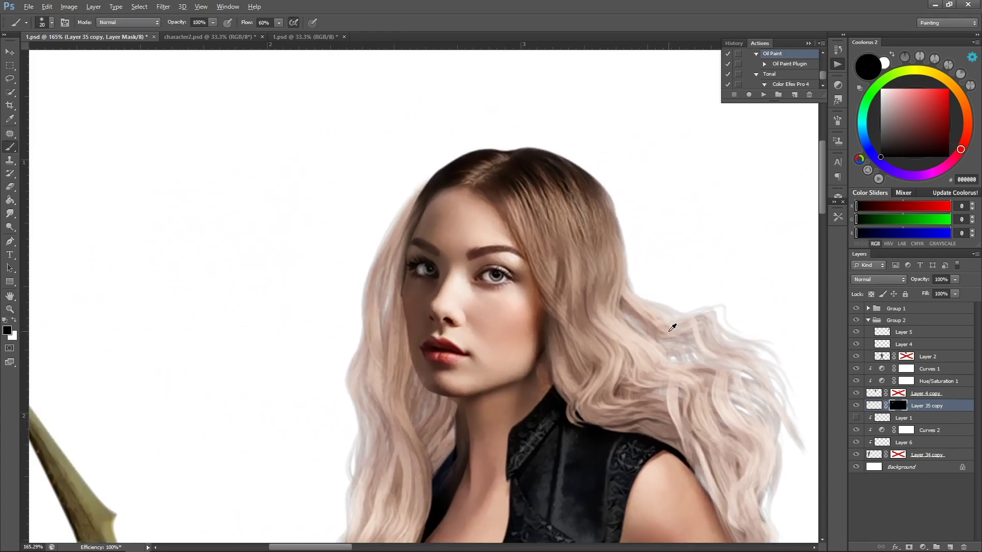
Step: Add a Hue/Saturation adjustment clipped to Layer 35 copy and lower its saturation to -100
{"action": "key", "text": "space"}
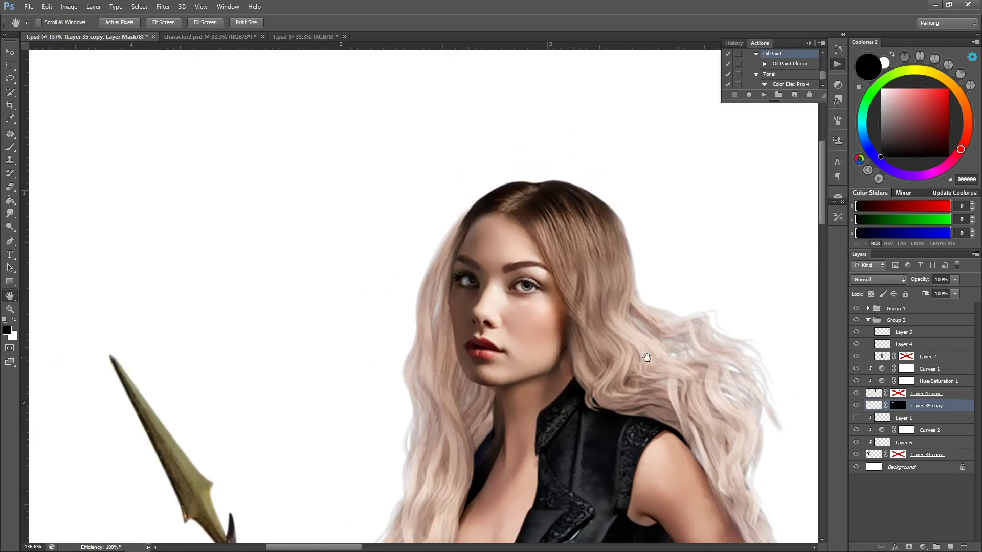
{"action": "left_click_drag", "start_coordinate": [680, 365], "coordinate": [629, 352]}
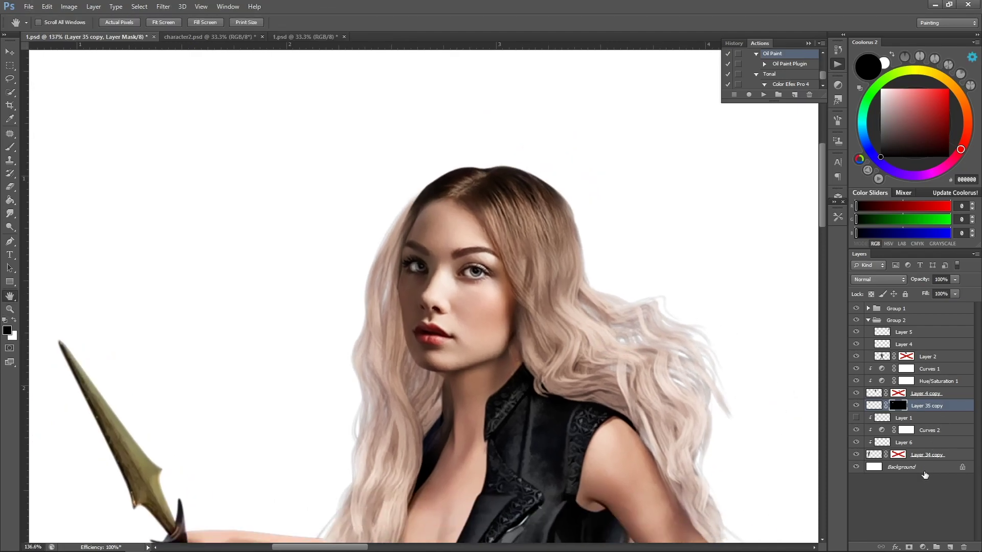
{"action": "left_click", "coordinate": [922, 547]}
{"action": "left_click", "coordinate": [917, 417]}
{"action": "right_click", "coordinate": [919, 407]}
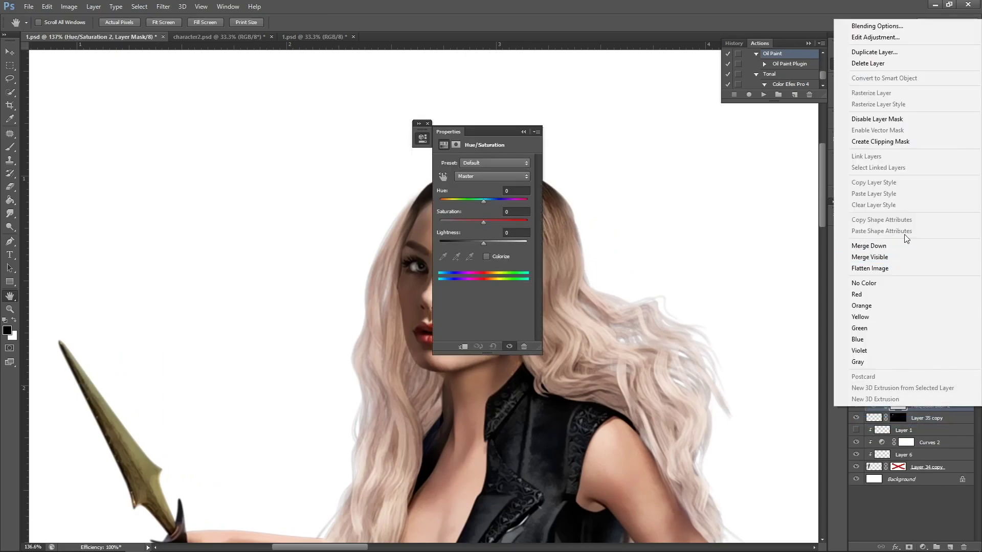
{"action": "left_click", "coordinate": [893, 150]}
{"action": "left_click_drag", "start_coordinate": [491, 131], "coordinate": [163, 155]}
{"action": "left_click_drag", "start_coordinate": [155, 246], "coordinate": [73, 249]}
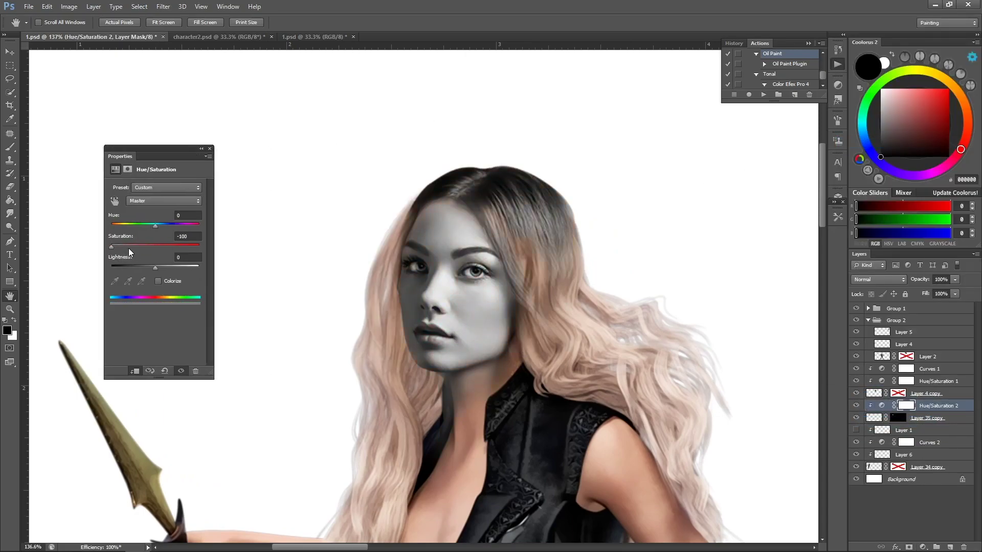
Step: Set the Hue/Saturation 2 saturation to -51, invert its mask to black, and switch to a white brush for the hair
{"action": "key", "text": "ctrl+i"}
{"action": "key", "text": "b"}
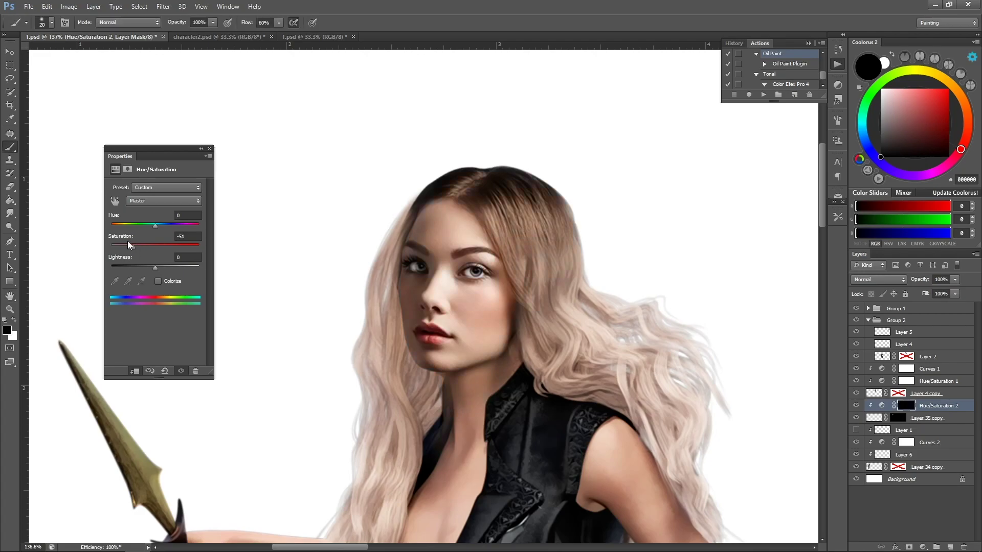
{"action": "key", "text": "x"}
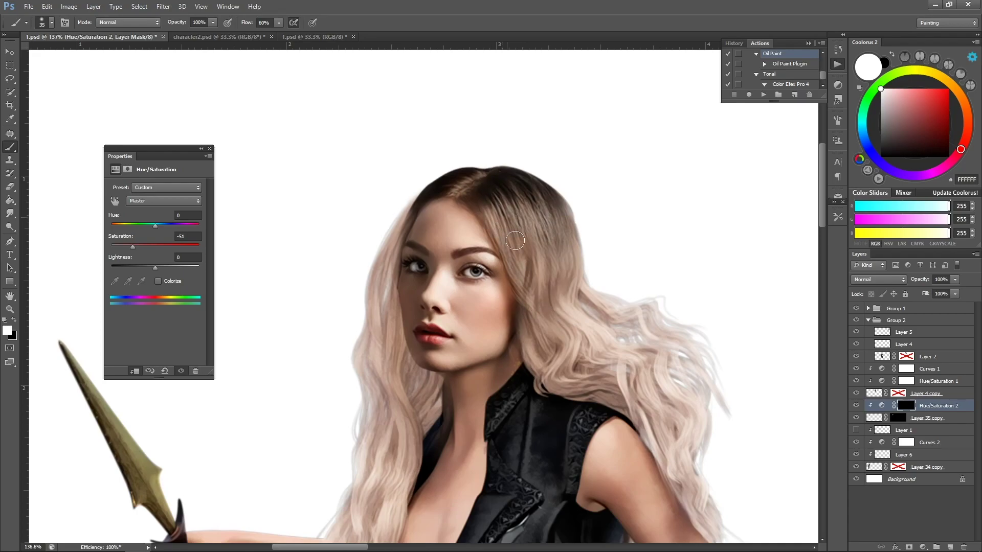
{"action": "key", "text": "bracketleft"}
Step: Add an empty layer above the Hue/Saturation 2 adjustment and fill the Background layer with dark blue (1E295F)
{"action": "left_click", "coordinate": [949, 546]}
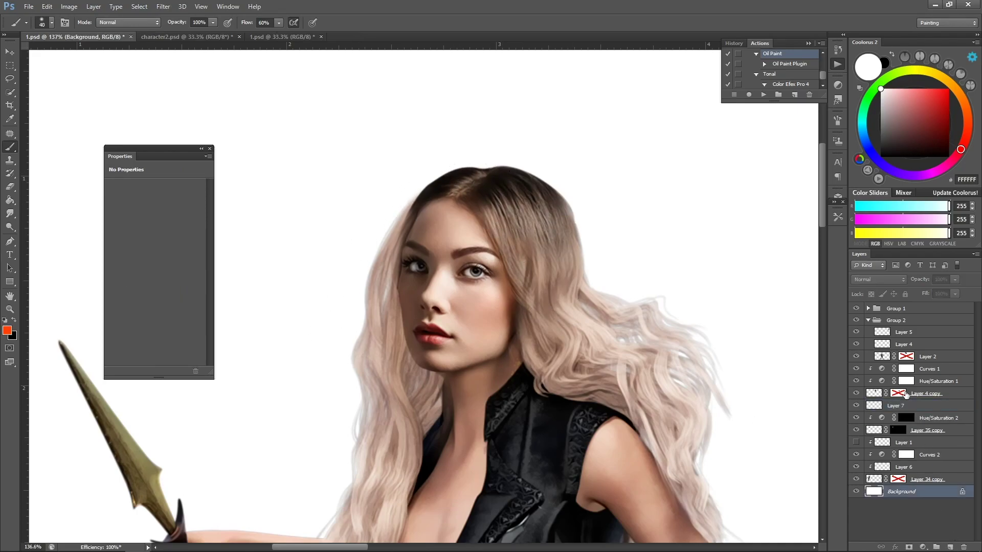
{"action": "left_click", "coordinate": [10, 200]}
{"action": "left_click_drag", "start_coordinate": [863, 134], "coordinate": [867, 145]}
{"action": "left_click", "coordinate": [927, 132]}
{"action": "left_click", "coordinate": [548, 167]}
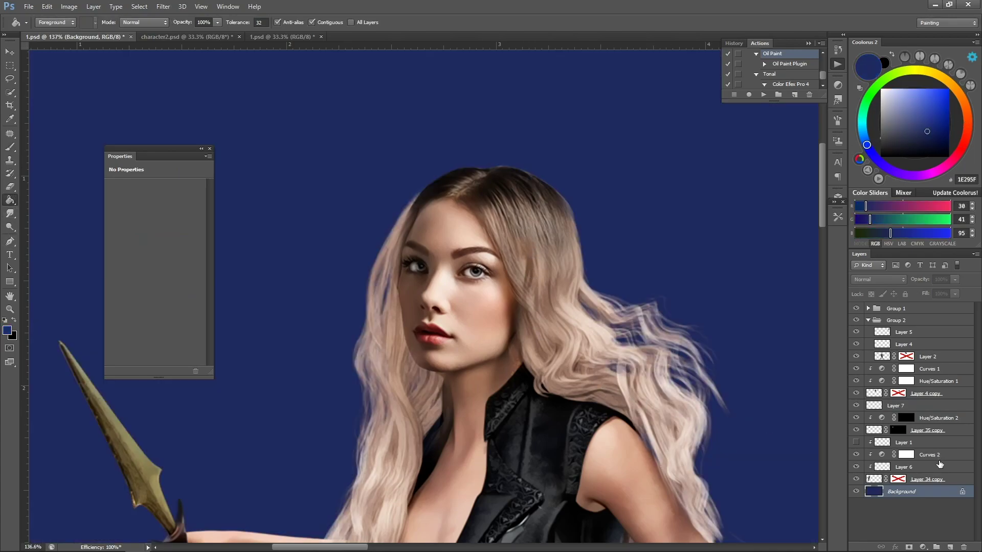
Step: Add a Curves adjustment clipped to Layer 35 copy, raise the curve from input 46 to output 172, and invert its mask
{"action": "left_click", "coordinate": [925, 465]}
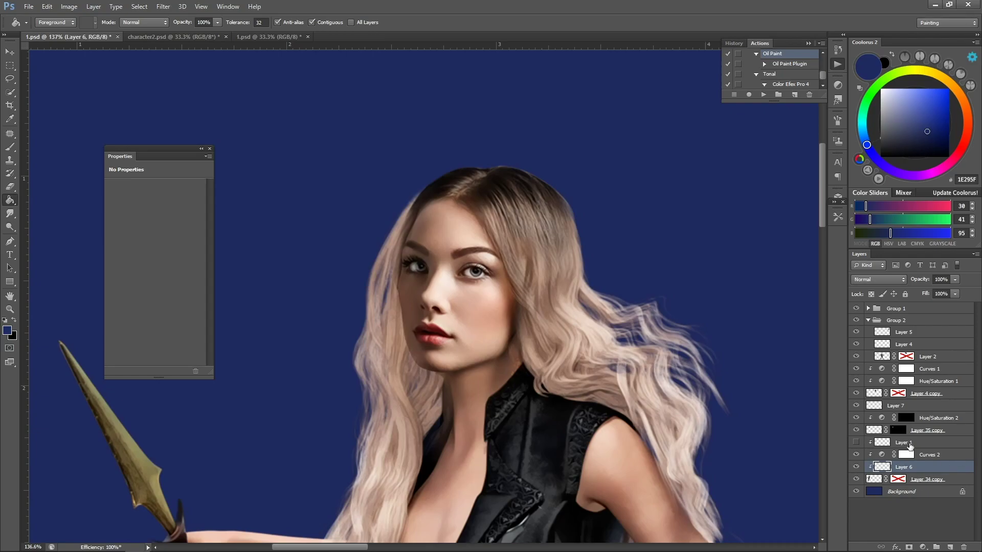
{"action": "left_click", "coordinate": [921, 418]}
{"action": "left_click", "coordinate": [920, 430]}
{"action": "left_click", "coordinate": [922, 548]}
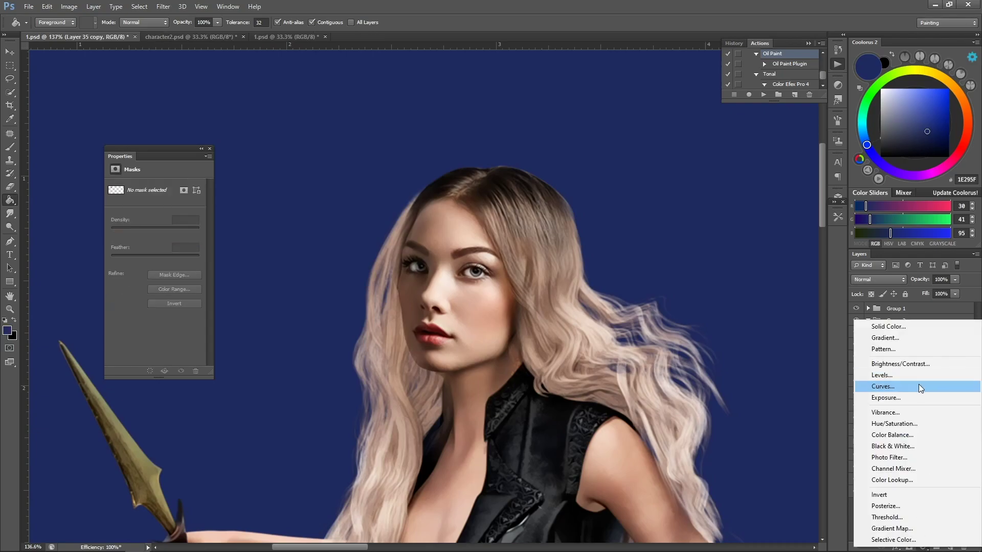
{"action": "left_click", "coordinate": [918, 385]}
{"action": "left_click_drag", "start_coordinate": [157, 251], "coordinate": [146, 233]}
{"action": "key", "text": "ctrl+i"}
Step: Paint white on the Curves 3 mask over the crown and right-hand side hair to brighten the brown roots, enlarging the brush for the lengths
{"action": "key", "text": "b"}
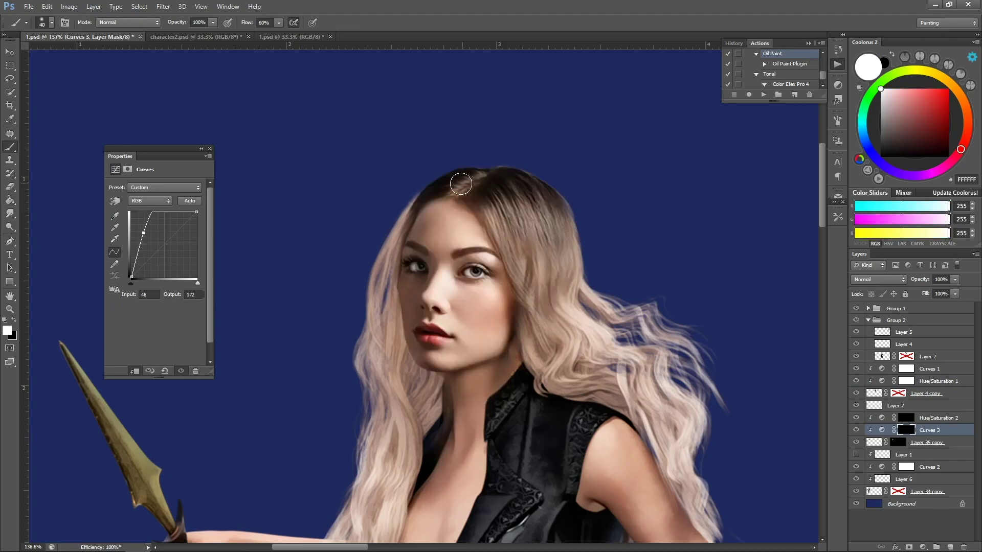
{"action": "key", "text": "bracketleft"}
{"action": "left_click_drag", "start_coordinate": [473, 173], "coordinate": [436, 186]}
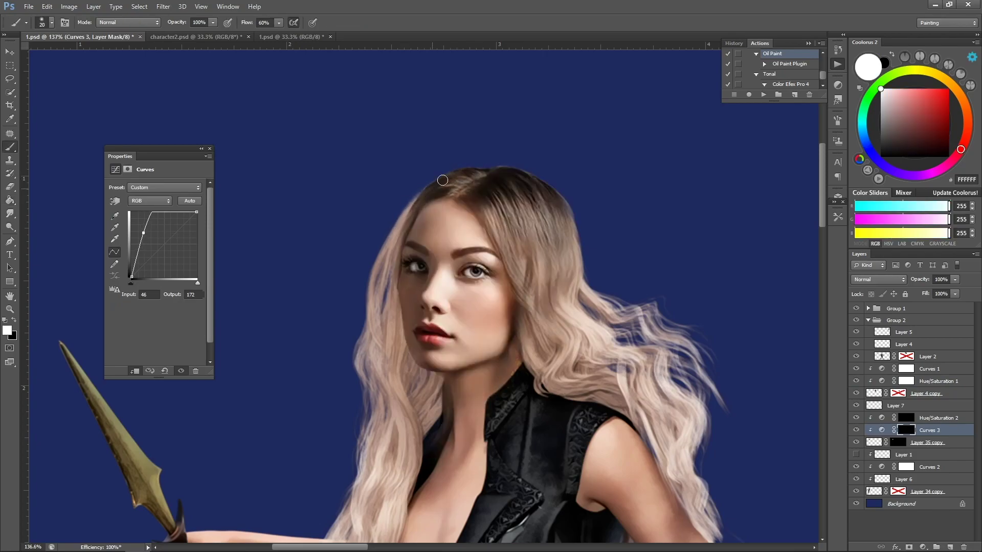
{"action": "mouse_move", "coordinate": [503, 190]}
{"action": "left_mouse_down"}
{"action": "mouse_move", "coordinate": [526, 209]}
{"action": "mouse_move", "coordinate": [544, 203]}
{"action": "mouse_move", "coordinate": [523, 175]}
{"action": "mouse_move", "coordinate": [566, 217]}
{"action": "mouse_move", "coordinate": [541, 195]}
{"action": "mouse_move", "coordinate": [548, 269]}
{"action": "mouse_move", "coordinate": [501, 197]}
{"action": "mouse_move", "coordinate": [507, 226]}
{"action": "mouse_move", "coordinate": [541, 186]}
{"action": "mouse_move", "coordinate": [534, 174]}
{"action": "mouse_move", "coordinate": [571, 250]}
{"action": "left_mouse_up"}
{"action": "key", "text": "bracketright"}
{"action": "key", "text": "bracketright"}
{"action": "key", "text": "bracketright"}
{"action": "mouse_move", "coordinate": [504, 209]}
{"action": "left_mouse_down"}
{"action": "mouse_move", "coordinate": [550, 279]}
{"action": "mouse_move", "coordinate": [546, 308]}
{"action": "left_mouse_up"}
Step: Examine the brightened hair on the whole figure and up close around the head
{"action": "key", "text": "z"}
{"action": "left_click", "coordinate": [508, 145], "text": "alt"}
{"action": "left_click", "coordinate": [507, 144], "text": "alt"}
{"action": "left_click", "coordinate": [505, 140], "text": "alt"}
{"action": "left_click", "coordinate": [502, 136], "text": "alt"}
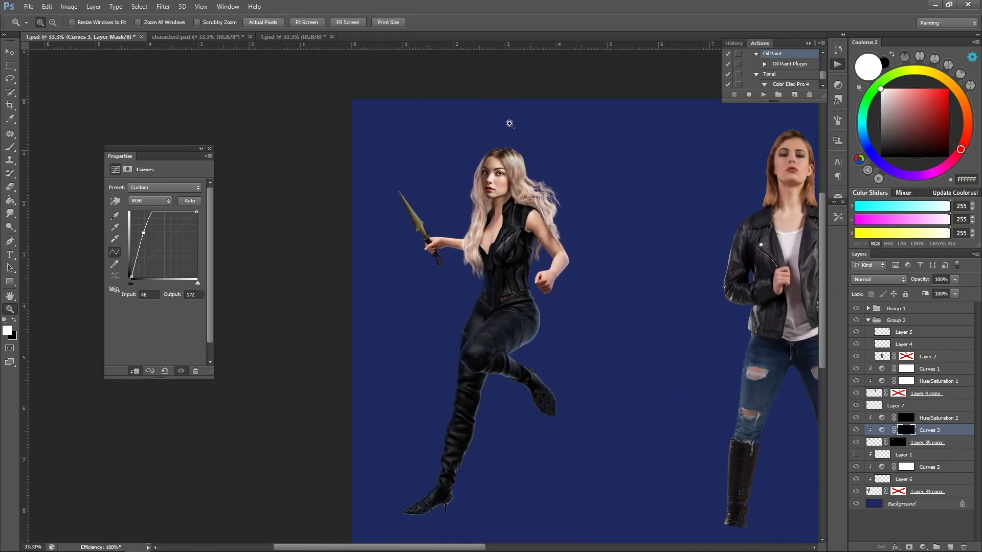
{"action": "left_click", "coordinate": [493, 136]}
{"action": "left_click", "coordinate": [527, 137]}
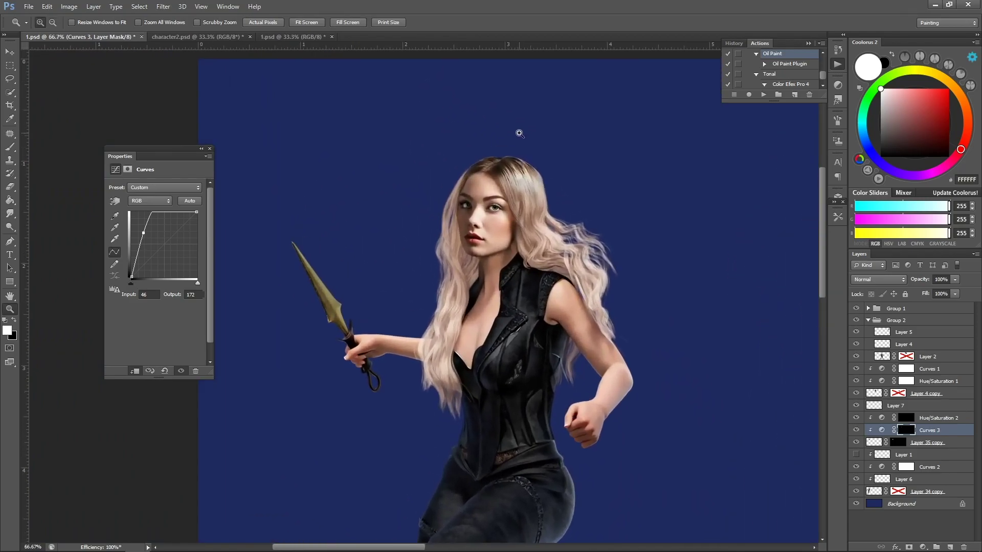
{"action": "left_click", "coordinate": [484, 152]}
{"action": "left_click", "coordinate": [468, 163]}
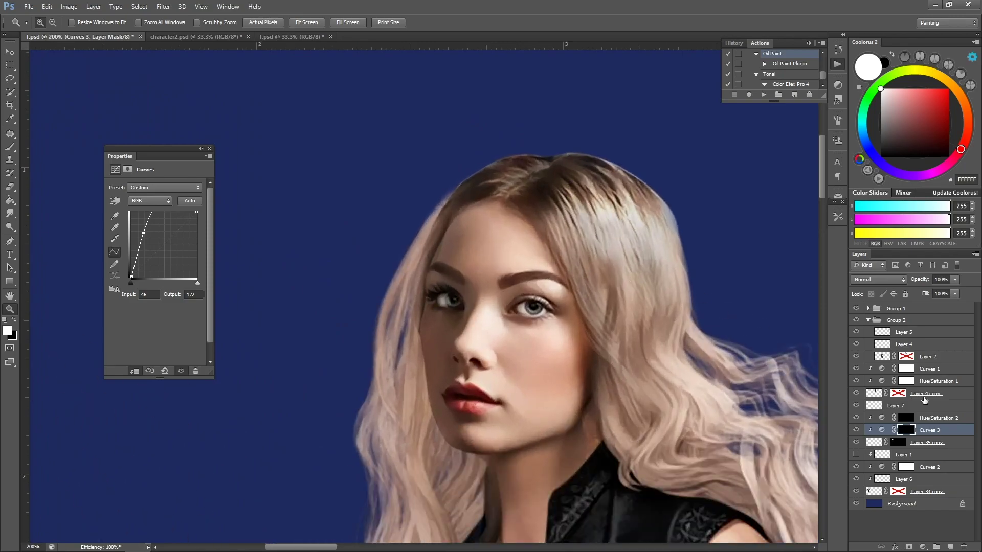
Step: Add an empty layer above Hue/Saturation 2 and paint strands from the crown down the left hair outline in a sampled light hair tone
{"action": "left_click", "coordinate": [929, 419]}
{"action": "left_click", "coordinate": [950, 546]}
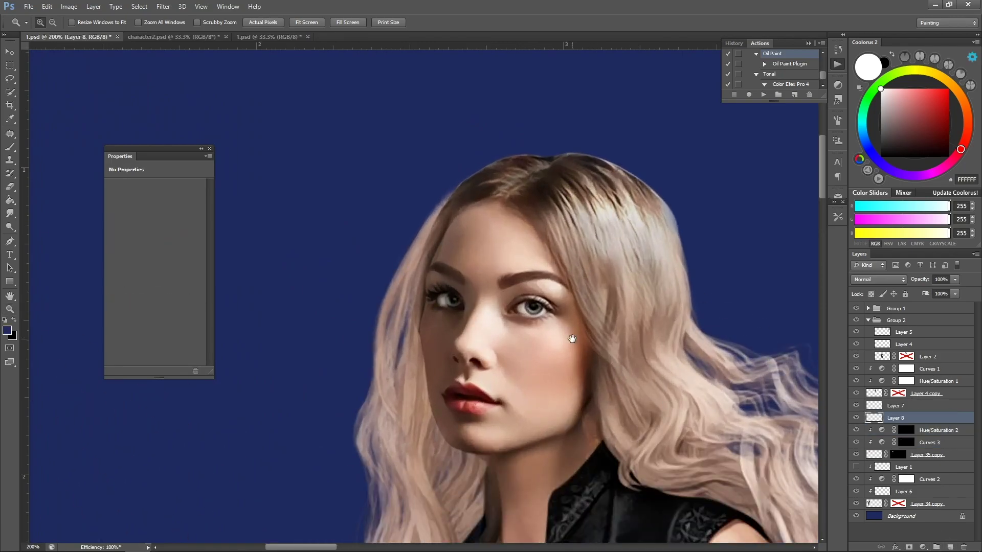
{"action": "key", "text": "b"}
{"action": "left_click", "coordinate": [585, 215], "text": "alt"}
{"action": "key", "text": "p"}
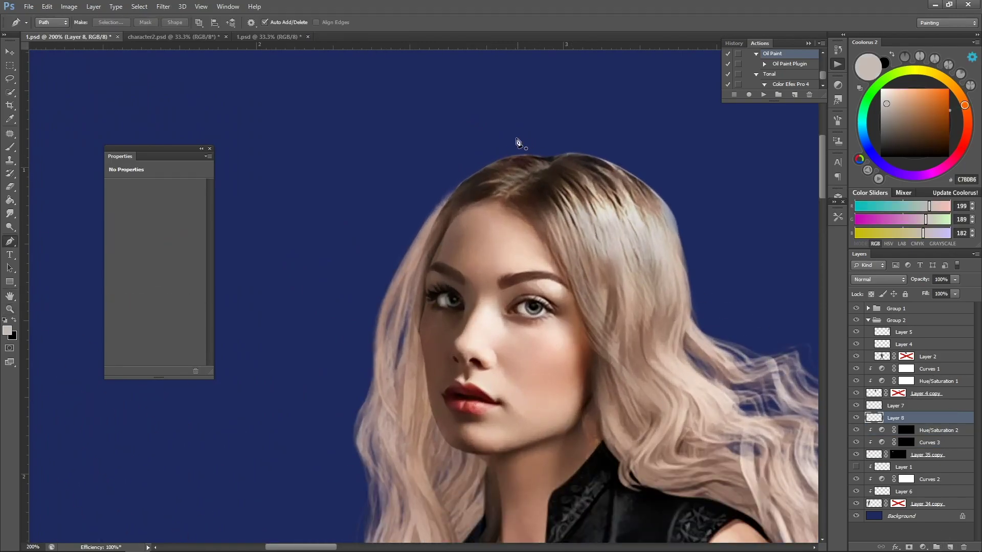
{"action": "key", "text": "b"}
{"action": "key", "text": "bracketright"}
{"action": "mouse_move", "coordinate": [516, 159]}
{"action": "left_mouse_down"}
{"action": "mouse_move", "coordinate": [444, 207]}
{"action": "mouse_move", "coordinate": [401, 270]}
{"action": "left_mouse_up"}
{"action": "key", "text": "bracketright"}
{"action": "key", "text": "bracketright"}
{"action": "left_click_drag", "start_coordinate": [442, 203], "coordinate": [400, 274]}
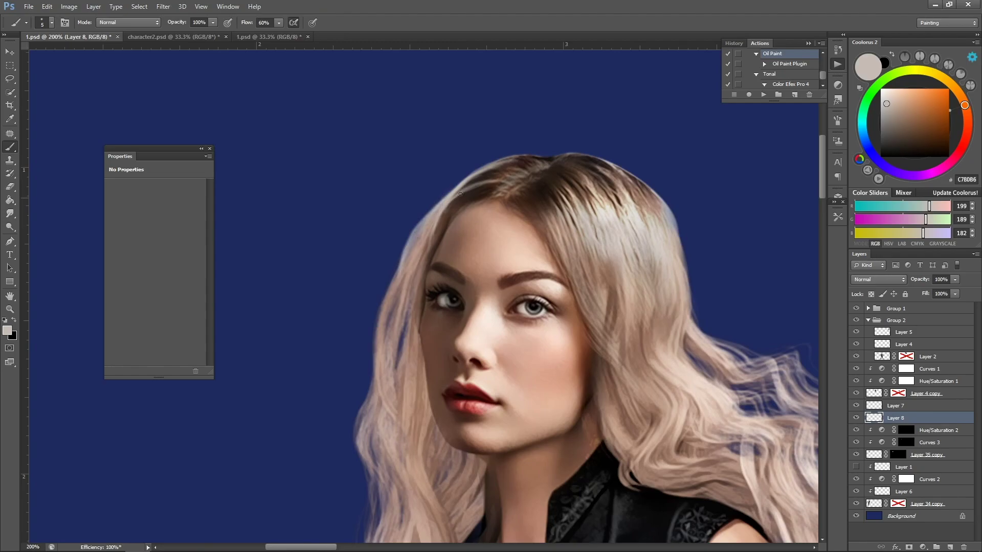
Step: Paint pale peach strands (RGB 255, 235, 221) on Layer 8 along the left hair outline, from the temple down past the cheek
{"action": "left_click", "coordinate": [890, 89]}
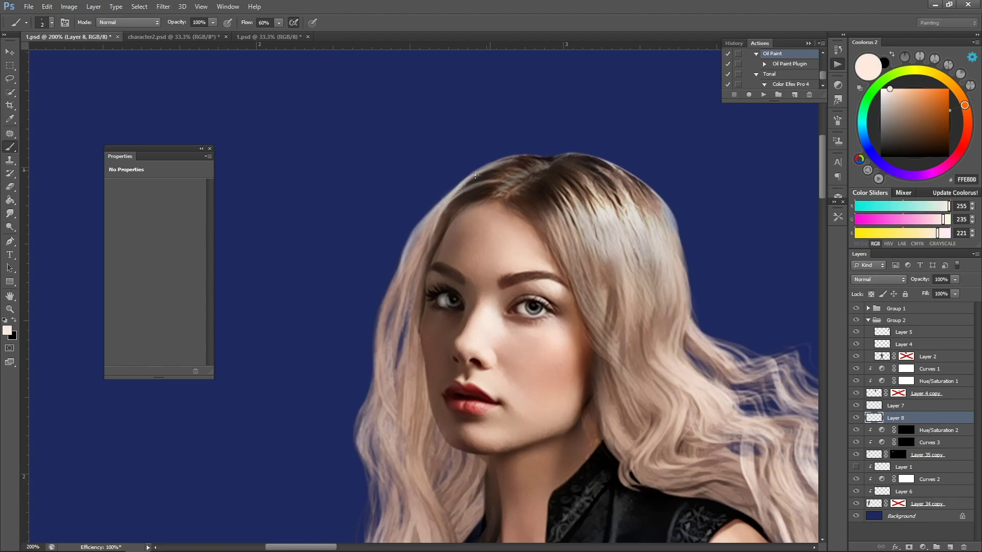
{"action": "key", "text": "bracketright"}
{"action": "key", "text": "bracketright"}
{"action": "key", "text": "bracketright"}
{"action": "key", "text": "bracketright"}
{"action": "left_click_drag", "start_coordinate": [447, 198], "coordinate": [384, 300]}
{"action": "mouse_move", "coordinate": [425, 225]}
{"action": "left_mouse_down"}
{"action": "mouse_move", "coordinate": [377, 326]}
{"action": "mouse_move", "coordinate": [385, 297]}
{"action": "left_mouse_up"}
{"action": "left_click_drag", "start_coordinate": [379, 295], "coordinate": [387, 394]}
{"action": "left_click_drag", "start_coordinate": [429, 212], "coordinate": [382, 387]}
Step: Paint strands in sampled hair tones between the left temple and the hair's outer edge, finishing with greyish B5ACAD strands from the crown
{"action": "left_click", "coordinate": [458, 206], "text": "alt"}
{"action": "key", "text": "bracketright"}
{"action": "left_click_drag", "start_coordinate": [445, 216], "coordinate": [401, 322]}
{"action": "left_click_drag", "start_coordinate": [435, 232], "coordinate": [396, 353]}
{"action": "left_click", "coordinate": [452, 190], "text": "alt"}
{"action": "key", "text": "bracketleft"}
{"action": "key", "text": "bracketleft"}
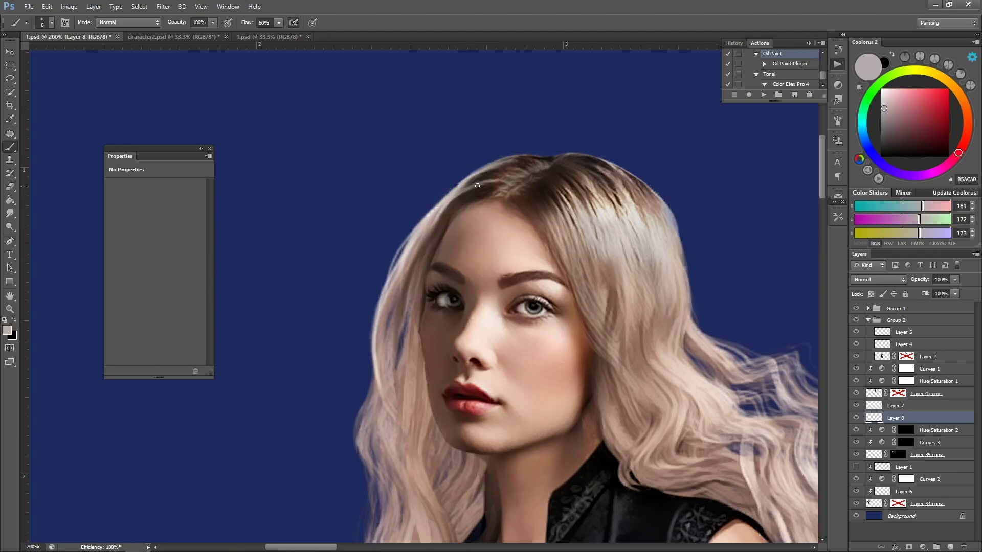
{"action": "key", "text": "bracketright"}
{"action": "key", "text": "bracketright"}
{"action": "left_click_drag", "start_coordinate": [488, 162], "coordinate": [436, 204]}
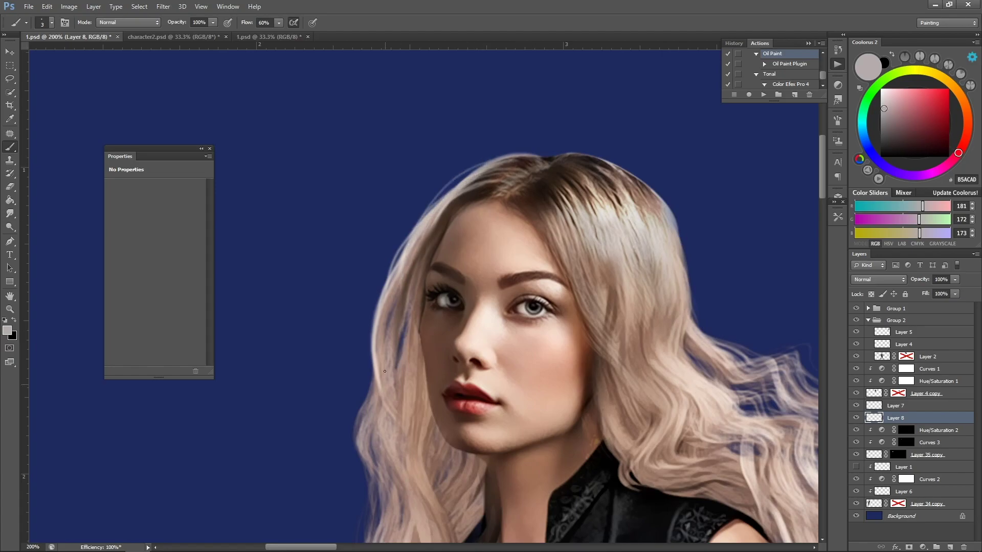
Step: Paint fine B5ACAD strands down the left waves of the hair, from cheek level towards the shoulder
{"action": "left_click_drag", "start_coordinate": [376, 366], "coordinate": [361, 475]}
{"action": "left_click_drag", "start_coordinate": [434, 374], "coordinate": [449, 248]}
{"action": "left_click_drag", "start_coordinate": [390, 187], "coordinate": [382, 279]}
{"action": "left_click_drag", "start_coordinate": [385, 243], "coordinate": [393, 364]}
{"action": "left_click_drag", "start_coordinate": [384, 287], "coordinate": [397, 368]}
{"action": "left_click_drag", "start_coordinate": [394, 329], "coordinate": [372, 457]}
{"action": "mouse_move", "coordinate": [395, 357]}
{"action": "left_mouse_down"}
{"action": "mouse_move", "coordinate": [373, 488]}
{"action": "mouse_move", "coordinate": [375, 466]}
{"action": "left_mouse_up"}
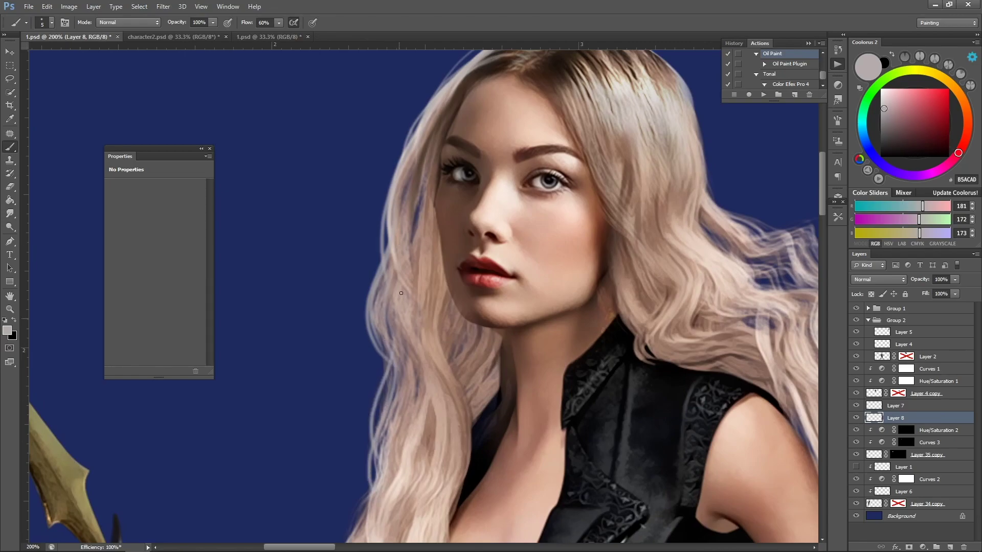
Step: Paint broader strokes in a sampled hair tone on the left locks beside the face and down beside the neck
{"action": "left_click", "coordinate": [424, 146], "text": "alt"}
{"action": "key", "text": "bracketright"}
{"action": "key", "text": "bracketright"}
{"action": "key", "text": "bracketright"}
{"action": "key", "text": "bracketright"}
{"action": "mouse_move", "coordinate": [426, 165]}
{"action": "left_mouse_down"}
{"action": "mouse_move", "coordinate": [435, 321]}
{"action": "mouse_move", "coordinate": [419, 167]}
{"action": "mouse_move", "coordinate": [408, 309]}
{"action": "left_mouse_up"}
{"action": "mouse_move", "coordinate": [431, 278]}
{"action": "left_mouse_down"}
{"action": "mouse_move", "coordinate": [450, 370]}
{"action": "mouse_move", "coordinate": [485, 402]}
{"action": "left_mouse_up"}
{"action": "left_click_drag", "start_coordinate": [497, 350], "coordinate": [491, 416]}
Step: Shade the inner left hair beside the face with sampled dark brown root tones, enlarging the brush
{"action": "left_click", "coordinate": [462, 105], "text": "alt"}
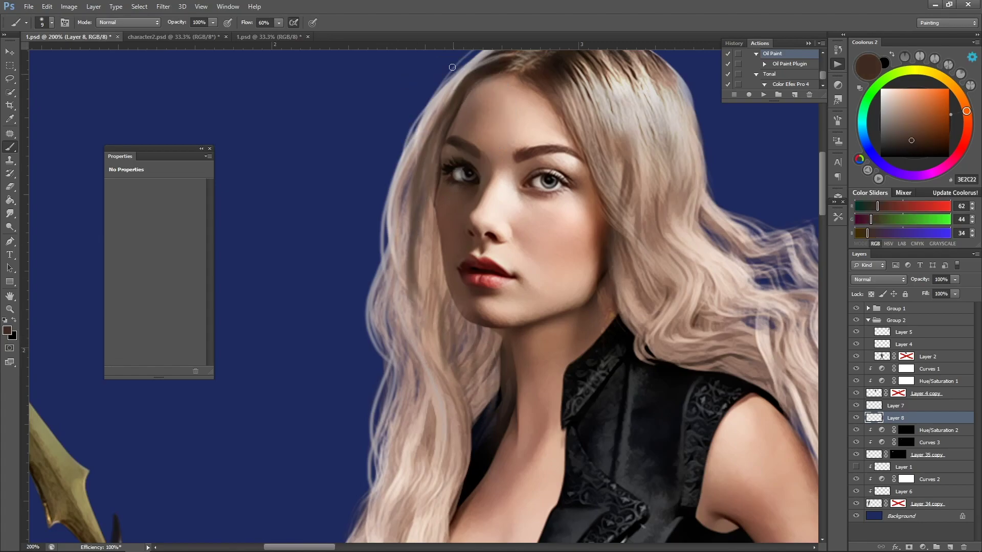
{"action": "left_click_drag", "start_coordinate": [421, 173], "coordinate": [409, 250]}
{"action": "key", "text": "bracketright"}
{"action": "key", "text": "bracketright"}
{"action": "left_click", "coordinate": [494, 62], "text": "alt"}
{"action": "left_click_drag", "start_coordinate": [418, 156], "coordinate": [432, 302]}
Step: Soften the shaded left locks with sampled AD9792 strokes and paint lighter C5B8B7 strands down the waves
{"action": "left_click", "coordinate": [412, 209], "text": "alt"}
{"action": "key", "text": "bracketleft"}
{"action": "key", "text": "bracketleft"}
{"action": "left_click_drag", "start_coordinate": [412, 278], "coordinate": [418, 307]}
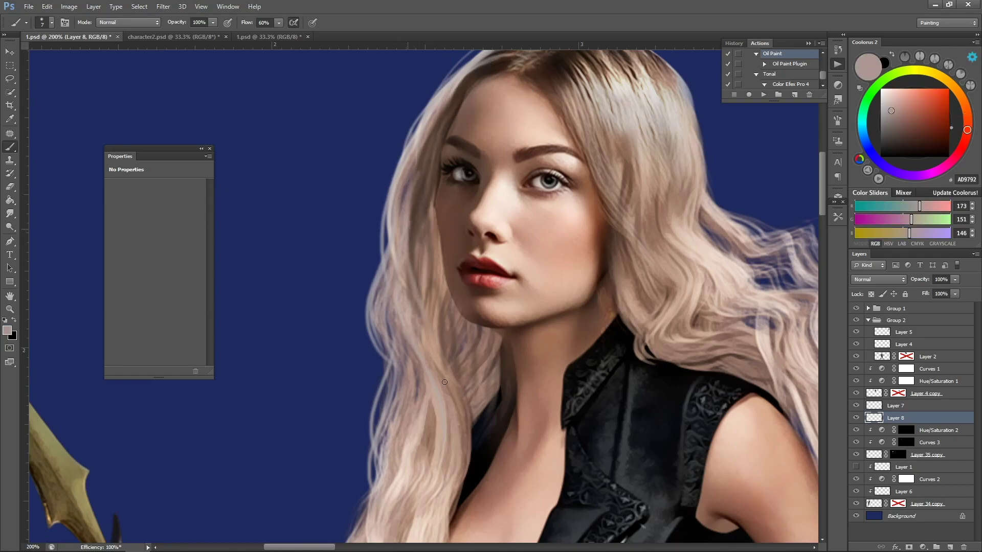
{"action": "left_click", "coordinate": [391, 203], "text": "alt"}
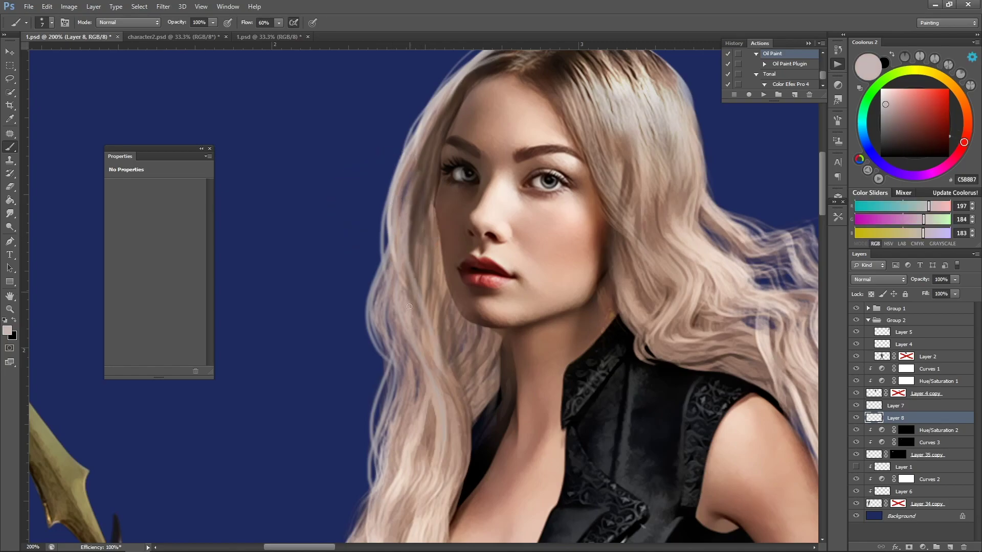
{"action": "mouse_move", "coordinate": [399, 340]}
{"action": "left_mouse_down"}
{"action": "mouse_move", "coordinate": [364, 471]}
{"action": "mouse_move", "coordinate": [375, 497]}
{"action": "mouse_move", "coordinate": [381, 449]}
{"action": "left_mouse_up"}
{"action": "mouse_move", "coordinate": [385, 251]}
{"action": "left_mouse_down"}
{"action": "mouse_move", "coordinate": [390, 381]}
{"action": "mouse_move", "coordinate": [350, 386]}
{"action": "left_mouse_up"}
Step: Paint strands on Layer 8 from the centre parting down the left side of the crown, resampling the hair colour
{"action": "key", "text": "z"}
{"action": "left_click", "coordinate": [449, 185], "text": "alt"}
{"action": "left_click", "coordinate": [445, 179], "text": "alt"}
{"action": "left_click", "coordinate": [435, 164], "text": "alt"}
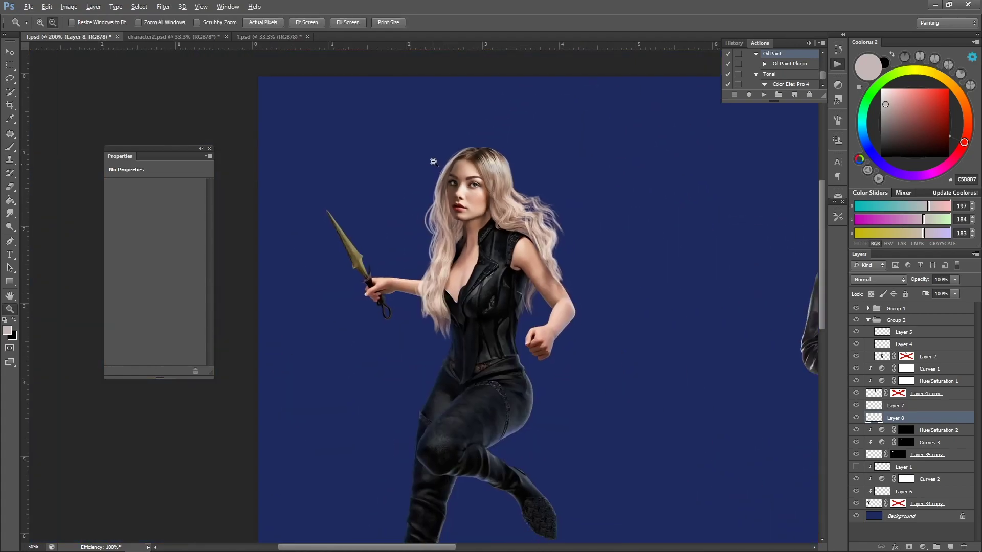
{"action": "left_click", "coordinate": [433, 161], "text": "alt"}
{"action": "mouse_move", "coordinate": [462, 124]}
{"action": "left_mouse_down"}
{"action": "mouse_move", "coordinate": [472, 216]}
{"action": "mouse_move", "coordinate": [402, 241]}
{"action": "left_mouse_up"}
{"action": "key", "text": "b"}
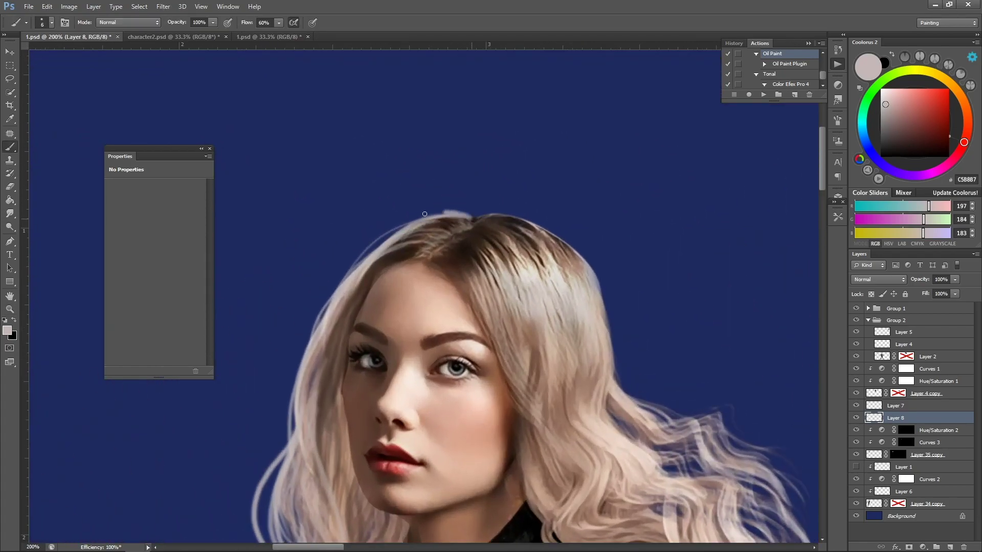
{"action": "left_click_drag", "start_coordinate": [459, 210], "coordinate": [364, 256]}
{"action": "left_click", "coordinate": [457, 220], "text": "alt"}
{"action": "left_click_drag", "start_coordinate": [442, 219], "coordinate": [376, 259]}
{"action": "mouse_move", "coordinate": [443, 217]}
{"action": "left_mouse_down"}
{"action": "mouse_move", "coordinate": [389, 240]}
{"action": "mouse_move", "coordinate": [363, 267]}
{"action": "left_mouse_up"}
{"action": "left_click_drag", "start_coordinate": [438, 213], "coordinate": [357, 276]}
Step: Paint more sampled light strands from the parting over the crown and down the left hair outline to smooth the silhouette
{"action": "left_click", "coordinate": [426, 211], "text": "alt"}
{"action": "left_click_drag", "start_coordinate": [470, 218], "coordinate": [355, 271]}
{"action": "left_click_drag", "start_coordinate": [424, 232], "coordinate": [354, 272]}
{"action": "left_click_drag", "start_coordinate": [400, 230], "coordinate": [315, 330]}
{"action": "left_click_drag", "start_coordinate": [399, 230], "coordinate": [315, 318]}
{"action": "left_click_drag", "start_coordinate": [459, 212], "coordinate": [333, 297]}
Step: Paint thin flyaway hairs in C3B6B5 with a 3 px brush, curving outward from the left hair outline
{"action": "left_click_drag", "start_coordinate": [389, 233], "coordinate": [253, 282]}
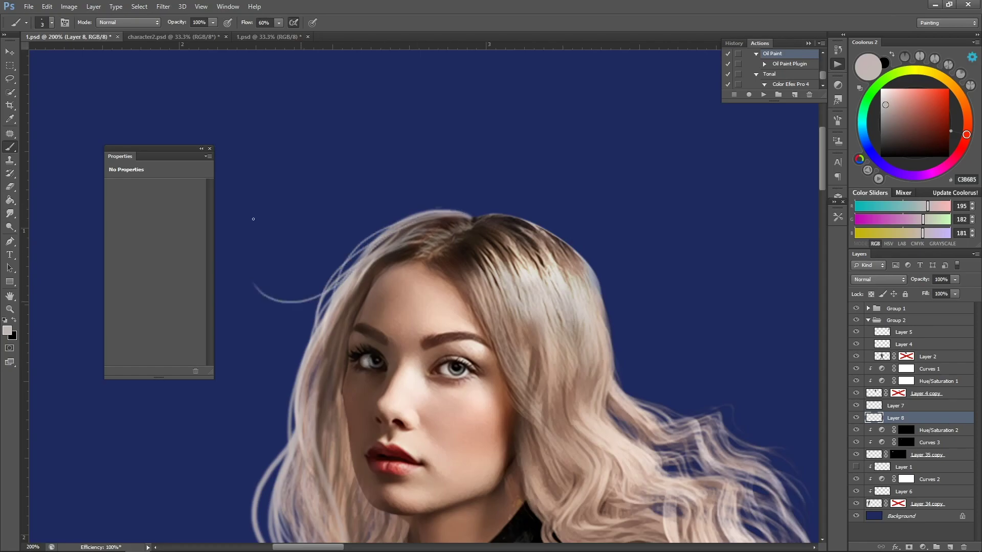
{"action": "left_click_drag", "start_coordinate": [385, 226], "coordinate": [285, 415]}
{"action": "left_click_drag", "start_coordinate": [330, 304], "coordinate": [294, 422]}
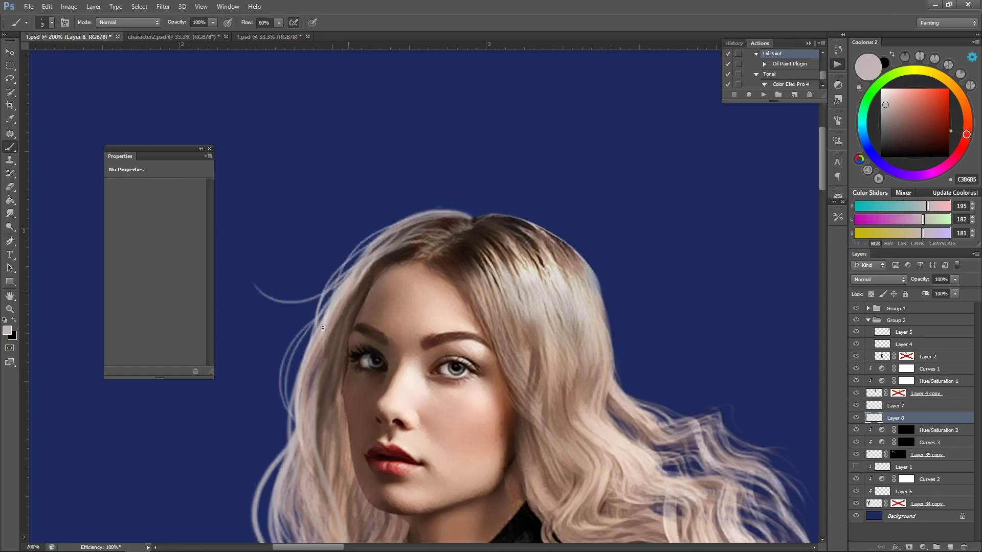
Step: Flip the document horizontally and check the figure from the mirrored view
{"action": "key", "text": "z"}
{"action": "left_click", "coordinate": [400, 251], "text": "alt"}
{"action": "left_click", "coordinate": [400, 251], "text": "alt"}
{"action": "left_click", "coordinate": [400, 248], "text": "alt"}
{"action": "key", "text": "F2"}
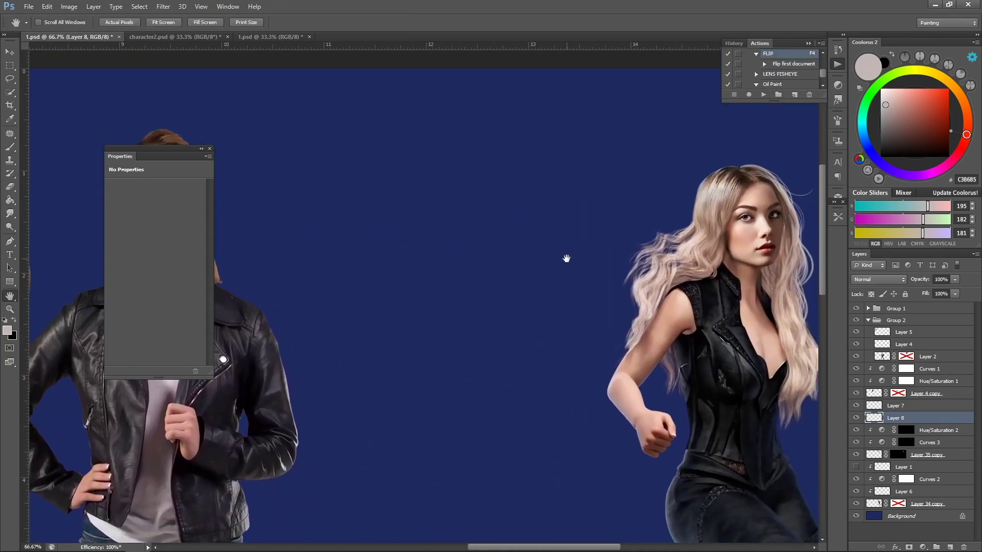
{"action": "left_click_drag", "start_coordinate": [566, 259], "coordinate": [455, 264]}
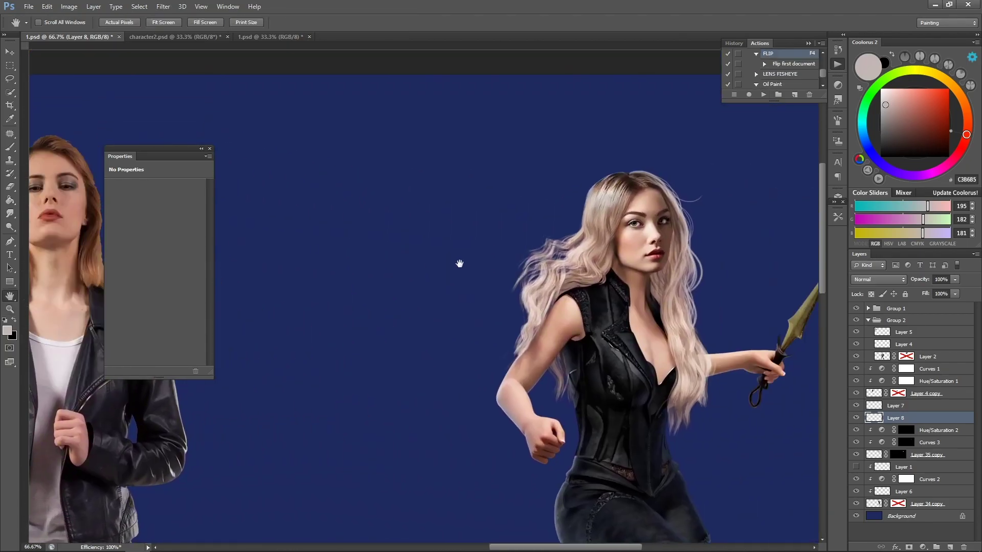
Step: Paint light strands on Layer 8 from the parting over the left side of the crown in the flipped image
{"action": "left_click", "coordinate": [692, 200]}
{"action": "left_click", "coordinate": [692, 199]}
{"action": "left_click_drag", "start_coordinate": [546, 198], "coordinate": [681, 255]}
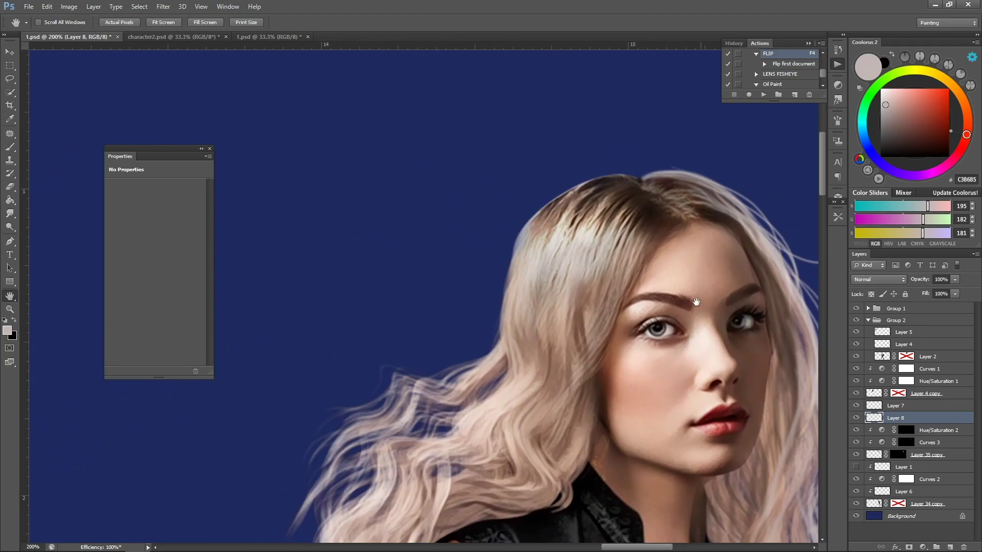
{"action": "left_click_drag", "start_coordinate": [720, 281], "coordinate": [625, 259]}
{"action": "key", "text": "b"}
{"action": "left_click_drag", "start_coordinate": [548, 154], "coordinate": [471, 184]}
{"action": "mouse_move", "coordinate": [546, 154]}
{"action": "left_mouse_down"}
{"action": "mouse_move", "coordinate": [510, 156]}
{"action": "mouse_move", "coordinate": [465, 192]}
{"action": "left_mouse_up"}
{"action": "mouse_move", "coordinate": [535, 151]}
{"action": "left_mouse_down"}
{"action": "mouse_move", "coordinate": [503, 158]}
{"action": "mouse_move", "coordinate": [440, 209]}
{"action": "left_mouse_up"}
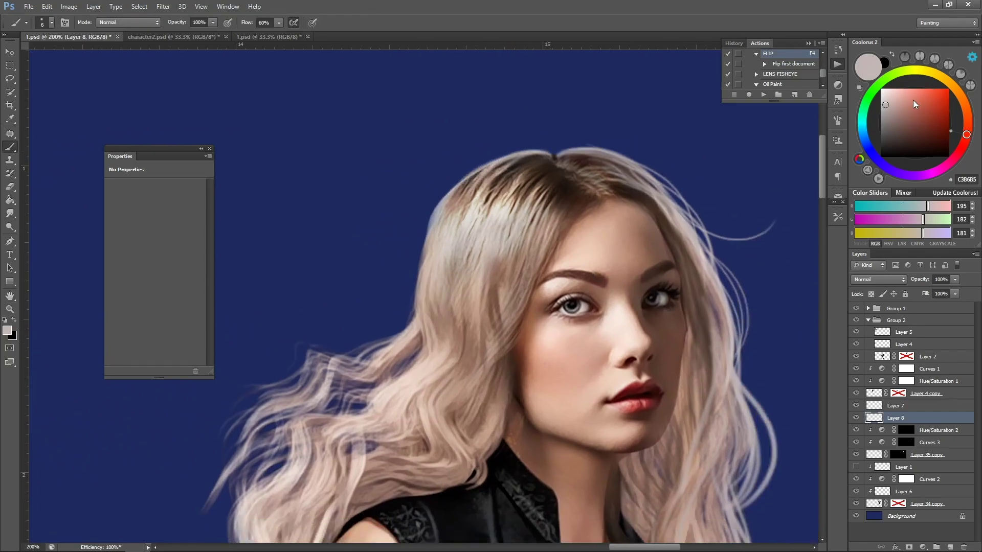
Step: Paint fine strands in lighter and sampled hair tones from the parting over the crown on Layer 8
{"action": "left_click", "coordinate": [887, 88]}
{"action": "left_click", "coordinate": [482, 200], "text": "alt"}
{"action": "mouse_move", "coordinate": [545, 155]}
{"action": "left_mouse_down"}
{"action": "mouse_move", "coordinate": [462, 212]}
{"action": "mouse_move", "coordinate": [510, 173]}
{"action": "mouse_move", "coordinate": [486, 201]}
{"action": "left_mouse_up"}
{"action": "left_click", "coordinate": [888, 89]}
{"action": "key", "text": "bracketleft"}
{"action": "left_click_drag", "start_coordinate": [552, 155], "coordinate": [439, 221]}
{"action": "mouse_move", "coordinate": [513, 162]}
{"action": "left_mouse_down"}
{"action": "mouse_move", "coordinate": [430, 259]}
{"action": "mouse_move", "coordinate": [505, 158]}
{"action": "mouse_move", "coordinate": [427, 283]}
{"action": "left_mouse_up"}
Step: Paint white FFFFFF strands from the parting down the outer outline of the hair beside the face
{"action": "key", "text": "bracketleft"}
{"action": "left_click", "coordinate": [880, 89]}
{"action": "left_click_drag", "start_coordinate": [522, 161], "coordinate": [452, 240]}
{"action": "left_click_drag", "start_coordinate": [529, 158], "coordinate": [433, 241]}
{"action": "key", "text": "bracketright"}
{"action": "key", "text": "bracketright"}
{"action": "left_click_drag", "start_coordinate": [495, 162], "coordinate": [418, 281]}
{"action": "left_click_drag", "start_coordinate": [462, 190], "coordinate": [417, 318]}
{"action": "mouse_move", "coordinate": [426, 248]}
{"action": "left_mouse_down"}
{"action": "mouse_move", "coordinate": [402, 356]}
{"action": "mouse_move", "coordinate": [432, 222]}
{"action": "mouse_move", "coordinate": [417, 332]}
{"action": "mouse_move", "coordinate": [410, 316]}
{"action": "mouse_move", "coordinate": [426, 305]}
{"action": "mouse_move", "coordinate": [407, 342]}
{"action": "left_mouse_up"}
Step: Paint long white strands with a larger brush along the outer edge of the windblown waves
{"action": "key", "text": "bracketright"}
{"action": "mouse_move", "coordinate": [427, 303]}
{"action": "left_mouse_down"}
{"action": "mouse_move", "coordinate": [360, 359]}
{"action": "mouse_move", "coordinate": [287, 380]}
{"action": "left_mouse_up"}
{"action": "left_click_drag", "start_coordinate": [404, 338], "coordinate": [271, 390]}
{"action": "key", "text": "bracketright"}
{"action": "key", "text": "bracketright"}
{"action": "left_click_drag", "start_coordinate": [336, 350], "coordinate": [231, 474]}
{"action": "left_click_drag", "start_coordinate": [305, 364], "coordinate": [221, 518]}
Step: Layer more white strands from the crown down the side hair and into the windblown waves
{"action": "left_click_drag", "start_coordinate": [435, 209], "coordinate": [378, 353]}
{"action": "left_click_drag", "start_coordinate": [493, 185], "coordinate": [425, 319]}
{"action": "left_click_drag", "start_coordinate": [516, 163], "coordinate": [423, 313]}
{"action": "mouse_move", "coordinate": [527, 144]}
{"action": "left_mouse_down"}
{"action": "mouse_move", "coordinate": [504, 153]}
{"action": "mouse_move", "coordinate": [404, 330]}
{"action": "left_mouse_up"}
{"action": "mouse_move", "coordinate": [448, 276]}
{"action": "left_mouse_down"}
{"action": "mouse_move", "coordinate": [430, 332]}
{"action": "mouse_move", "coordinate": [370, 409]}
{"action": "left_mouse_up"}
{"action": "left_click_drag", "start_coordinate": [429, 309], "coordinate": [330, 414]}
{"action": "left_click_drag", "start_coordinate": [401, 358], "coordinate": [245, 439]}
{"action": "left_click_drag", "start_coordinate": [418, 228], "coordinate": [383, 341]}
{"action": "left_click_drag", "start_coordinate": [548, 147], "coordinate": [454, 199]}
{"action": "mouse_move", "coordinate": [554, 164]}
{"action": "left_mouse_down"}
{"action": "mouse_move", "coordinate": [473, 255]}
{"action": "mouse_move", "coordinate": [482, 264]}
{"action": "mouse_move", "coordinate": [475, 275]}
{"action": "left_mouse_up"}
Step: Flip the document back to its original orientation and check the hair against the whole lineup of figures
{"action": "key", "text": "z"}
{"action": "left_click", "coordinate": [514, 151], "text": "alt"}
{"action": "left_click", "coordinate": [629, 108], "text": "alt"}
{"action": "left_click", "coordinate": [629, 108], "text": "alt"}
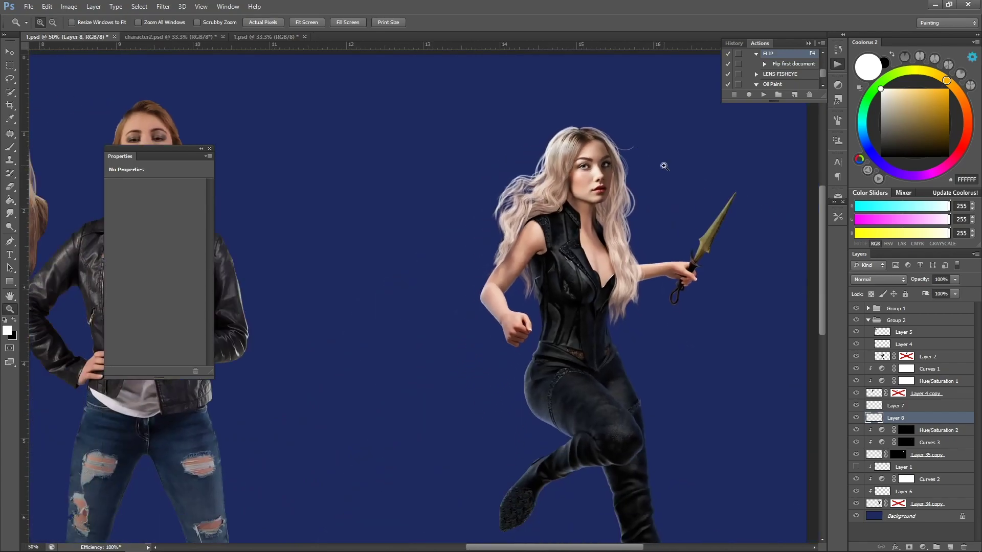
{"action": "left_click", "coordinate": [642, 184]}
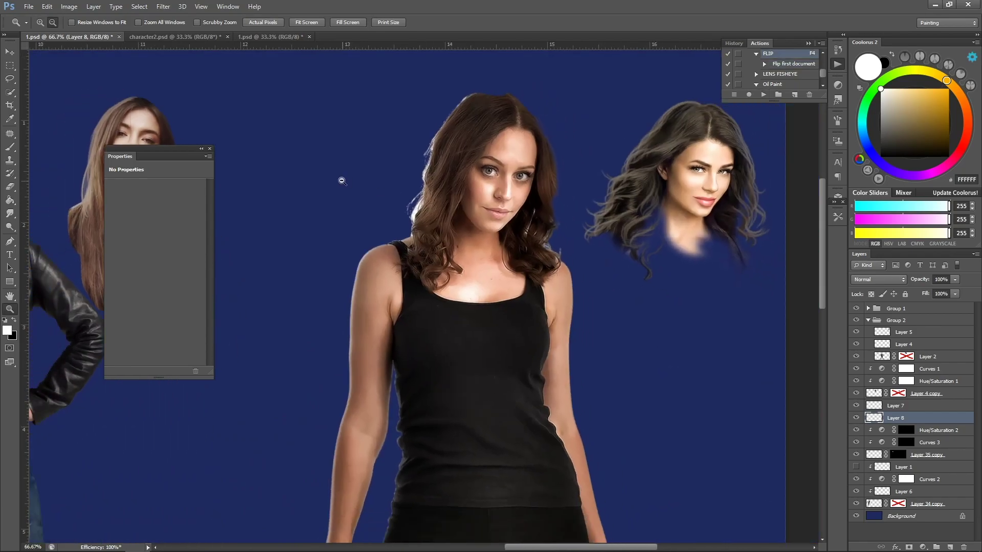
{"action": "left_click", "coordinate": [342, 181], "text": "alt"}
{"action": "left_click", "coordinate": [341, 181], "text": "alt"}
{"action": "left_click", "coordinate": [338, 180], "text": "alt"}
{"action": "left_click", "coordinate": [330, 180], "text": "alt"}
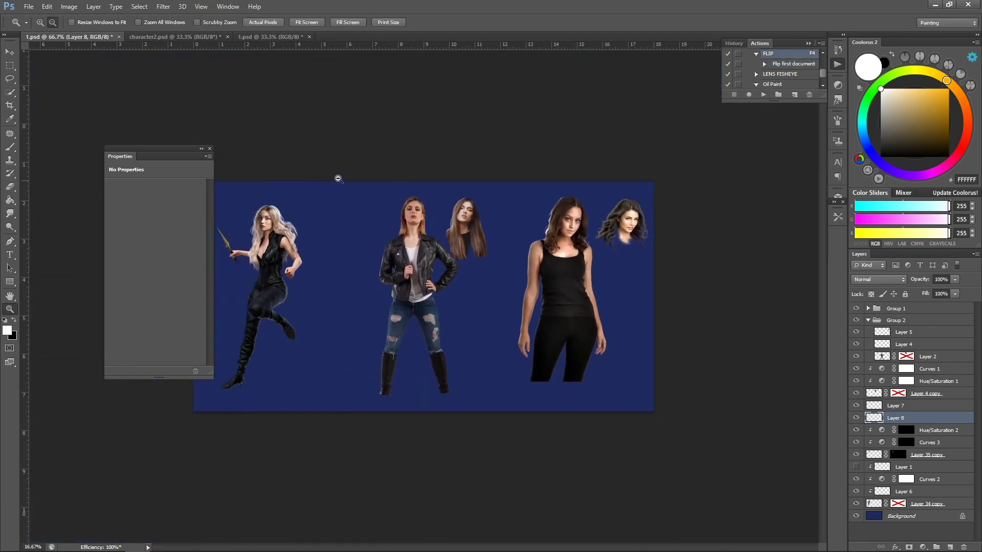
Step: Close the Properties panel and bring the full blonde warrior figure into view
{"action": "left_click", "coordinate": [261, 196]}
{"action": "left_click", "coordinate": [249, 197]}
{"action": "left_click", "coordinate": [245, 196]}
{"action": "left_click", "coordinate": [210, 149]}
{"action": "left_click", "coordinate": [128, 161]}
{"action": "left_click_drag", "start_coordinate": [127, 160], "coordinate": [353, 164]}
{"action": "left_click", "coordinate": [381, 186], "text": "alt"}
{"action": "scroll", "coordinate": [376, 164], "scroll_direction": "up", "scroll_amount": 3}
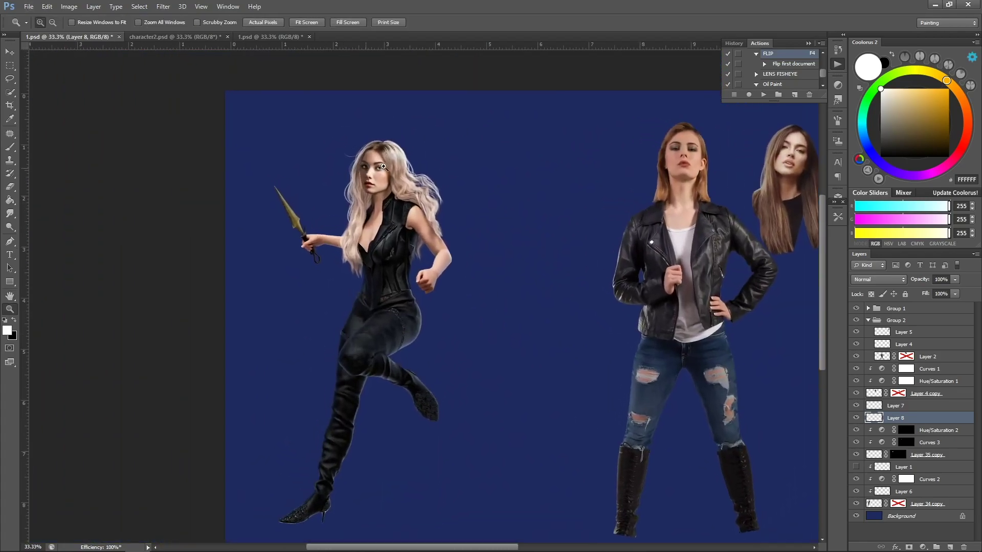
Step: Group the warrior's layers from Layer 8 to Layer 34 copy, and toggle the group's visibility to check its contents
{"action": "left_click", "coordinate": [944, 501], "text": "shift"}
{"action": "key", "text": "ctrl+g"}
{"action": "left_click", "coordinate": [856, 418]}
{"action": "left_click", "coordinate": [855, 417]}
{"action": "key", "text": "ctrl+minus"}
{"action": "key", "text": "ctrl+minus"}
{"action": "key", "text": "ctrl+minus"}
{"action": "key", "text": "ctrl+minus"}
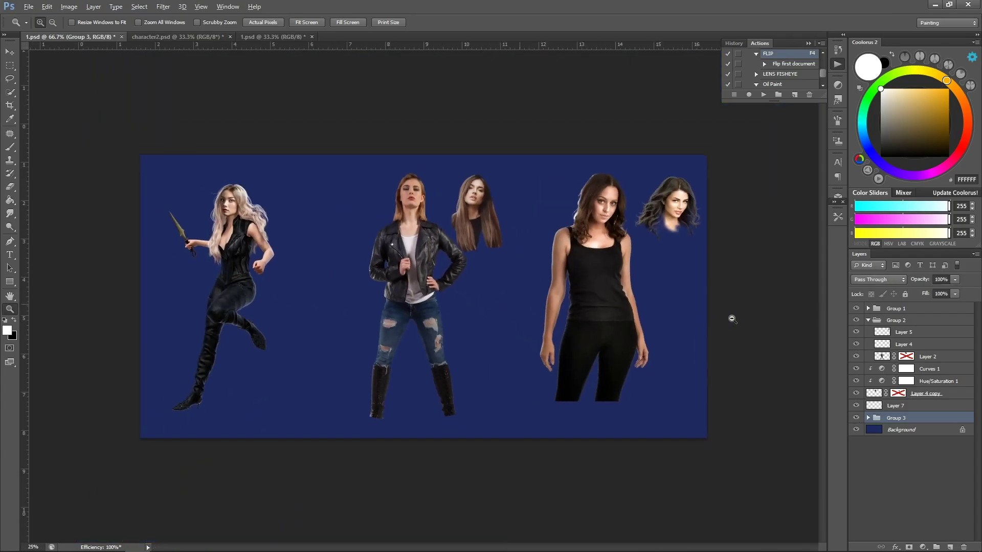
{"action": "left_click", "coordinate": [856, 418]}
{"action": "left_click", "coordinate": [856, 417]}
Step: Expand Group 3, compare the figure without Curves 2, and target the Curves 2 layer mask with the Brush tool
{"action": "left_click", "coordinate": [206, 205]}
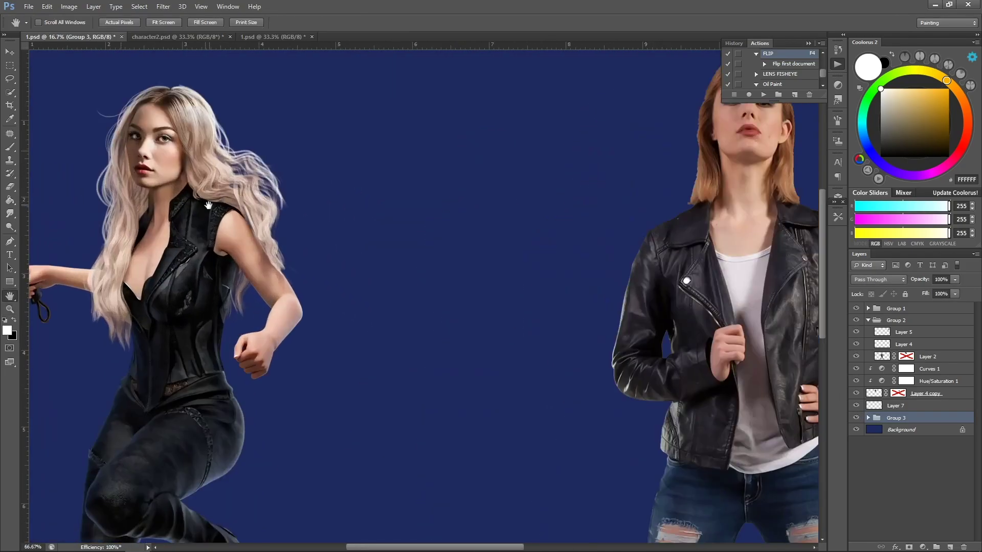
{"action": "left_click_drag", "start_coordinate": [191, 205], "coordinate": [428, 215]}
{"action": "left_click", "coordinate": [428, 219], "text": "alt"}
{"action": "scroll", "coordinate": [428, 220], "scroll_direction": "down", "scroll_amount": 1}
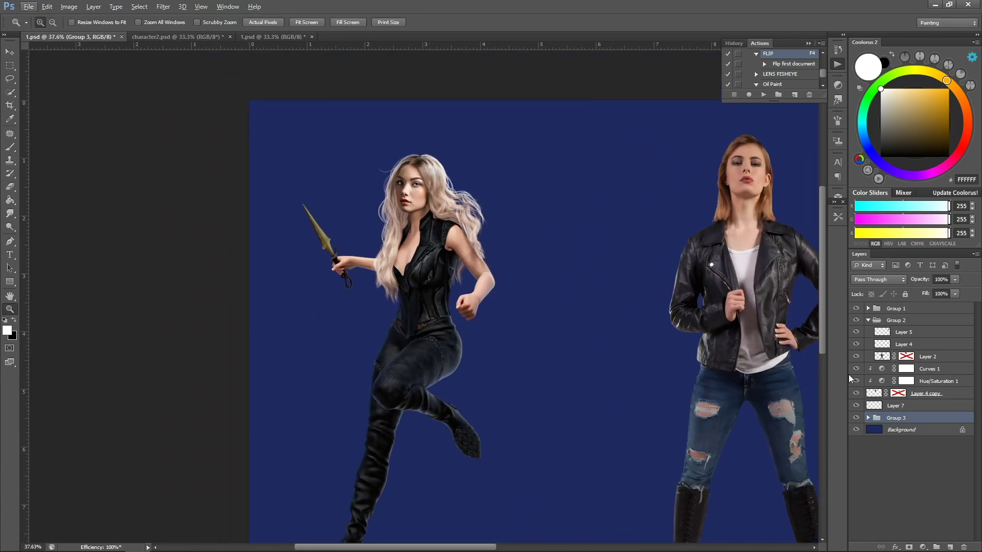
{"action": "left_click", "coordinate": [891, 419]}
{"action": "left_click", "coordinate": [868, 418]}
{"action": "left_click", "coordinate": [928, 504]}
{"action": "left_click", "coordinate": [857, 491]}
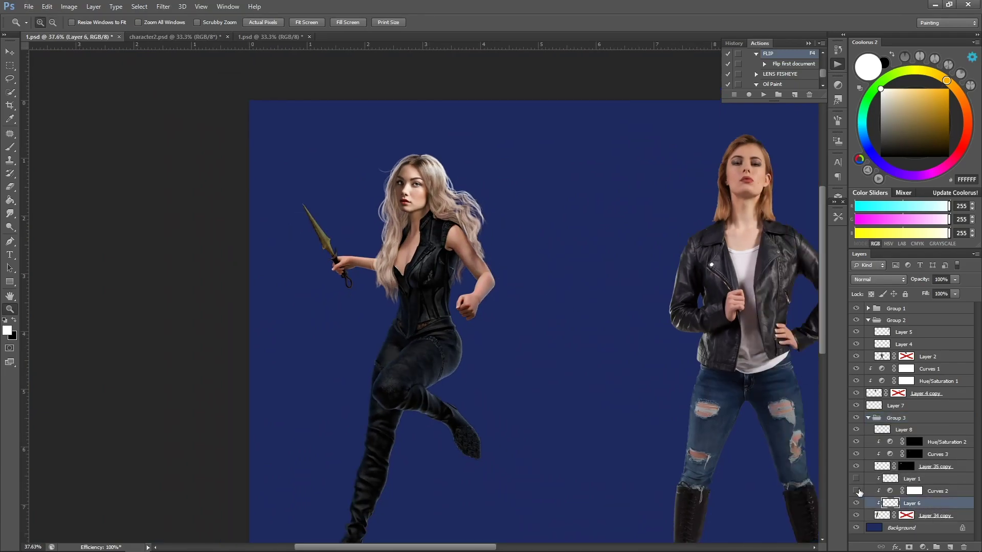
{"action": "left_click", "coordinate": [857, 491]}
{"action": "left_click", "coordinate": [914, 491]}
{"action": "key", "text": "b"}
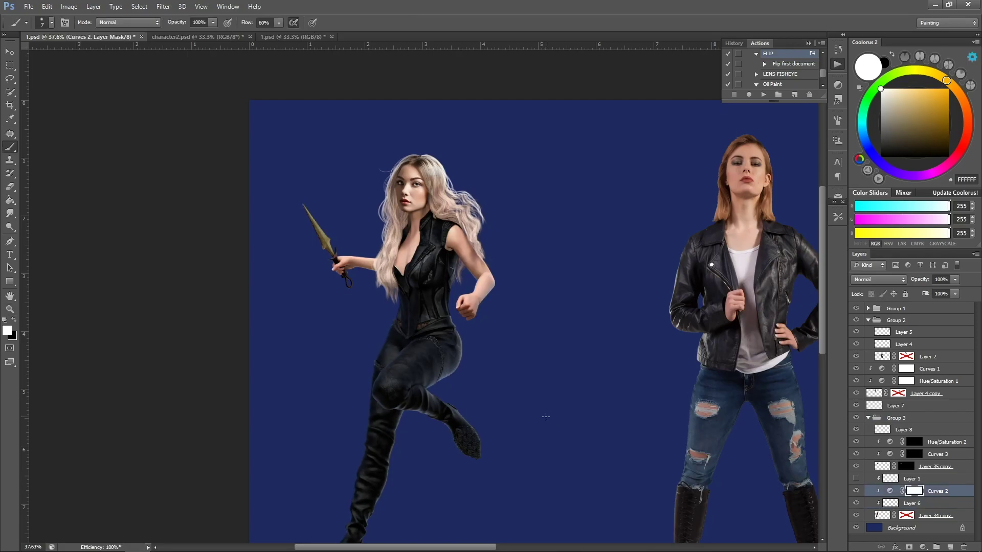
Step: Enlarge the brush to 100 px and switch the painting colour to black for the Curves 2 mask
{"action": "key", "text": "bracketright"}
{"action": "key", "text": "bracketright"}
{"action": "key", "text": "bracketright"}
{"action": "key", "text": "bracketright"}
{"action": "key", "text": "bracketright"}
{"action": "key", "text": "bracketright"}
{"action": "key", "text": "bracketright"}
{"action": "key", "text": "bracketright"}
{"action": "key", "text": "bracketright"}
{"action": "key", "text": "bracketright"}
{"action": "key", "text": "x"}
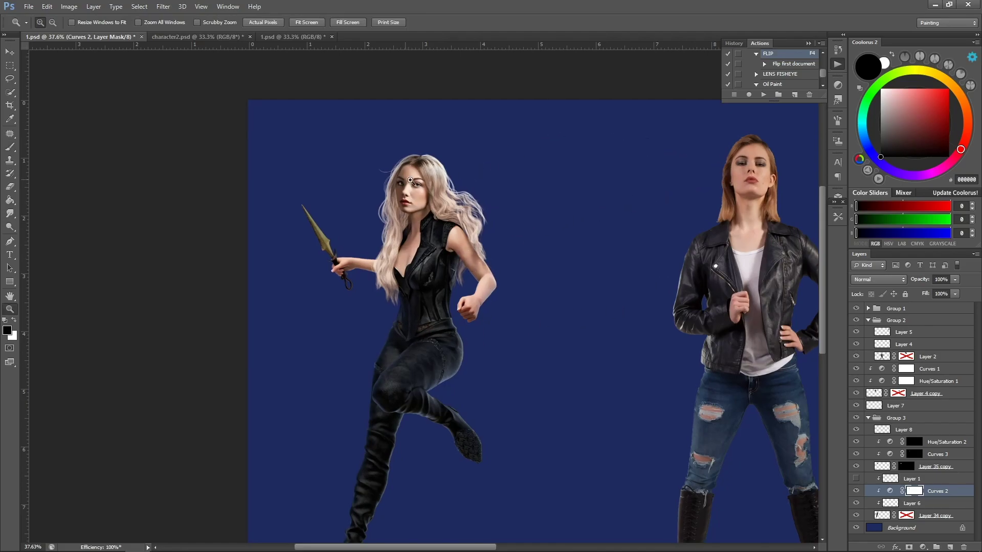
{"action": "left_click", "coordinate": [410, 180]}
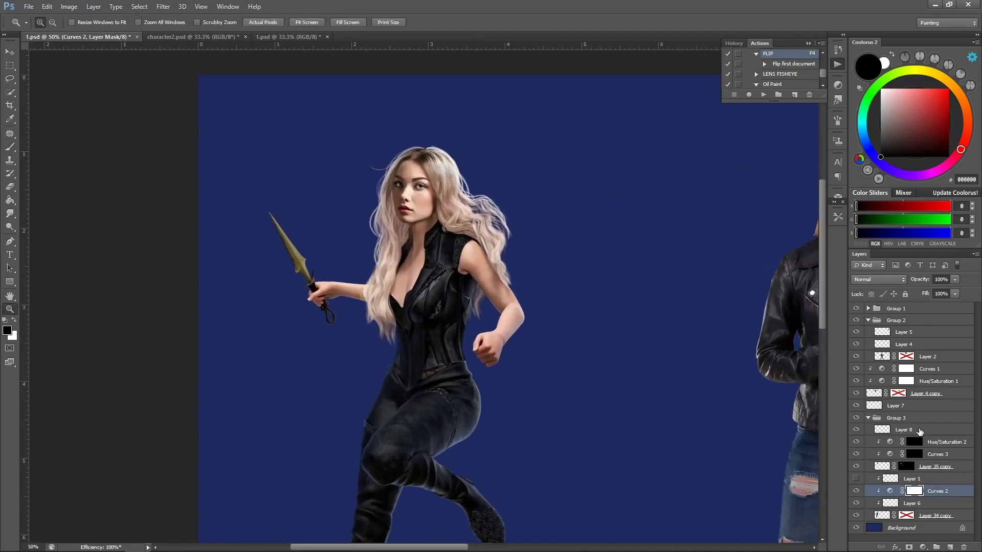
Step: Duplicate Group 3, hide the original group, and merge the copy into a single layer
{"action": "left_click", "coordinate": [869, 417]}
{"action": "key", "text": "ctrl+j"}
{"action": "left_click", "coordinate": [855, 430]}
{"action": "right_click", "coordinate": [912, 419]}
{"action": "left_click", "coordinate": [868, 318]}
Step: Shrink the warrior's head slightly on Group 3 copy using Liquify's Pucker tool with brush size 700
{"action": "left_click", "coordinate": [163, 6]}
{"action": "left_click", "coordinate": [276, 77]}
{"action": "key", "text": "z"}
{"action": "left_click", "coordinate": [395, 230]}
{"action": "left_click", "coordinate": [395, 233]}
{"action": "left_click", "coordinate": [396, 233]}
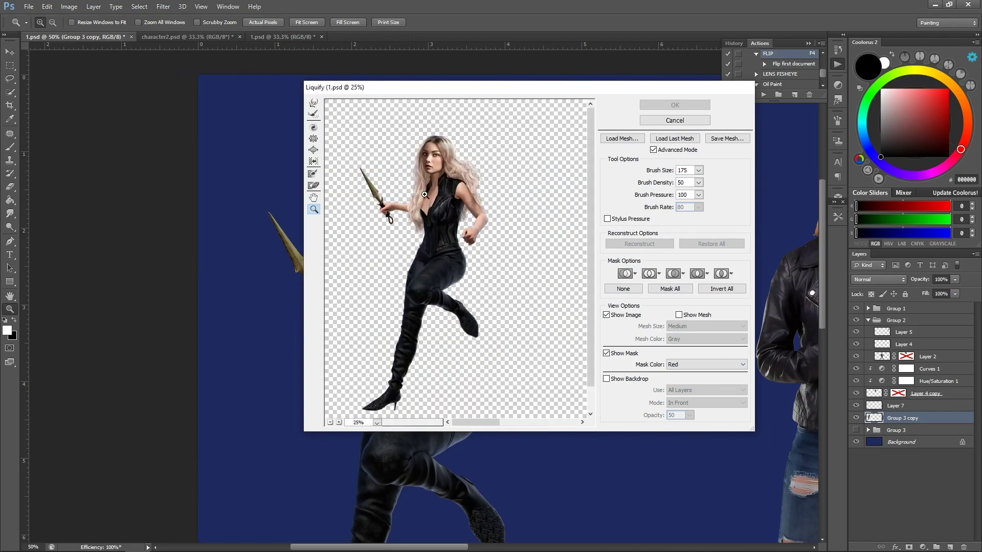
{"action": "left_click", "coordinate": [434, 182]}
{"action": "left_click", "coordinate": [313, 139]}
{"action": "key", "text": "bracketright"}
{"action": "key", "text": "bracketright"}
{"action": "key", "text": "bracketright"}
{"action": "key", "text": "bracketright"}
{"action": "key", "text": "bracketright"}
{"action": "key", "text": "bracketright"}
{"action": "key", "text": "bracketright"}
{"action": "key", "text": "bracketright"}
{"action": "left_click", "coordinate": [460, 180]}
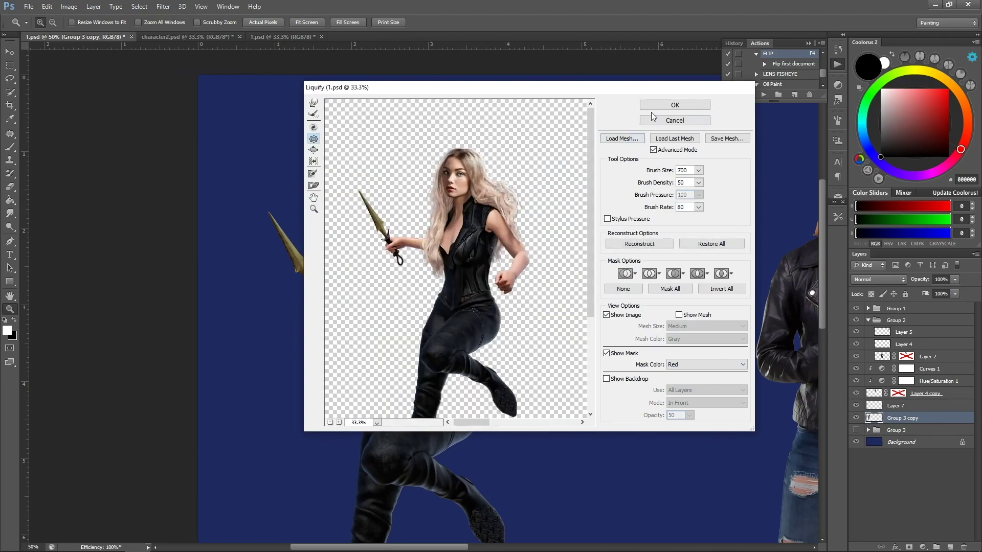
{"action": "left_click", "coordinate": [675, 105]}
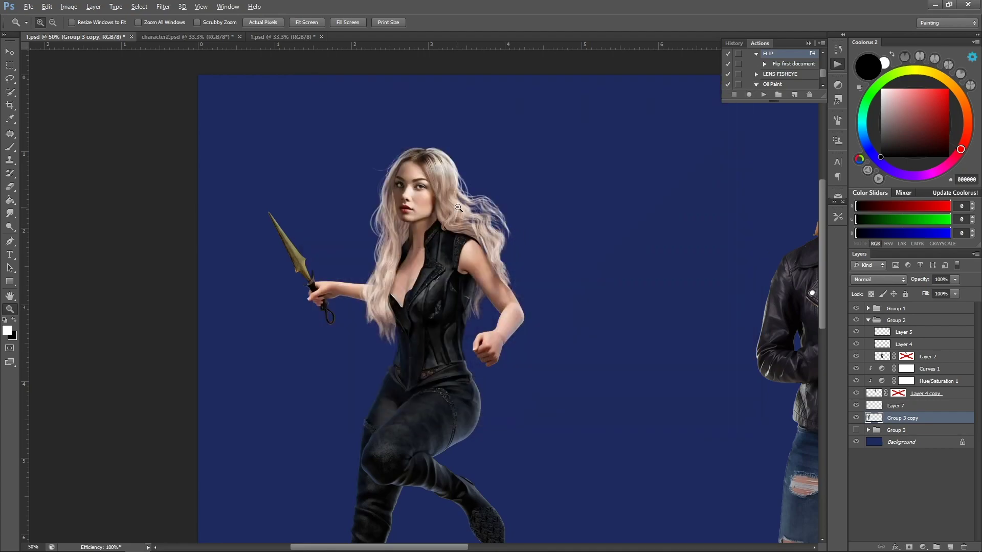
Step: Examine the liquified warrior's head proportions against the body at full view and up close
{"action": "left_click", "coordinate": [457, 206], "text": "alt"}
{"action": "left_click", "coordinate": [454, 206], "text": "alt"}
{"action": "left_click", "coordinate": [453, 206], "text": "alt"}
{"action": "left_click", "coordinate": [171, 203]}
{"action": "left_click", "coordinate": [170, 203]}
{"action": "left_click", "coordinate": [171, 203]}
{"action": "left_click", "coordinate": [170, 203]}
{"action": "left_click_drag", "start_coordinate": [239, 166], "coordinate": [401, 197]}
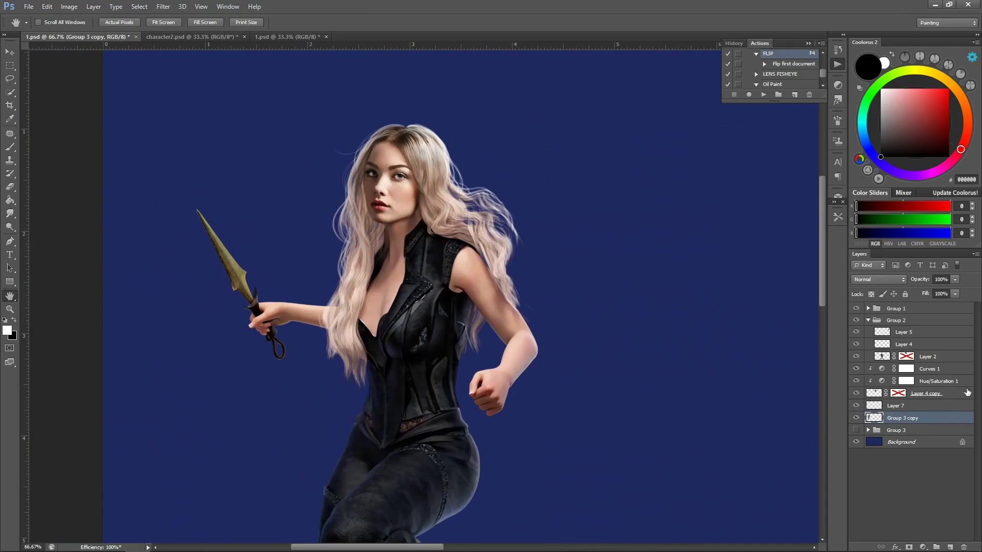
Step: Add a new layer above Group 3 copy and prepare a 20 px brush in cream FFF6E8
{"action": "left_click", "coordinate": [949, 546]}
{"action": "key", "text": "b"}
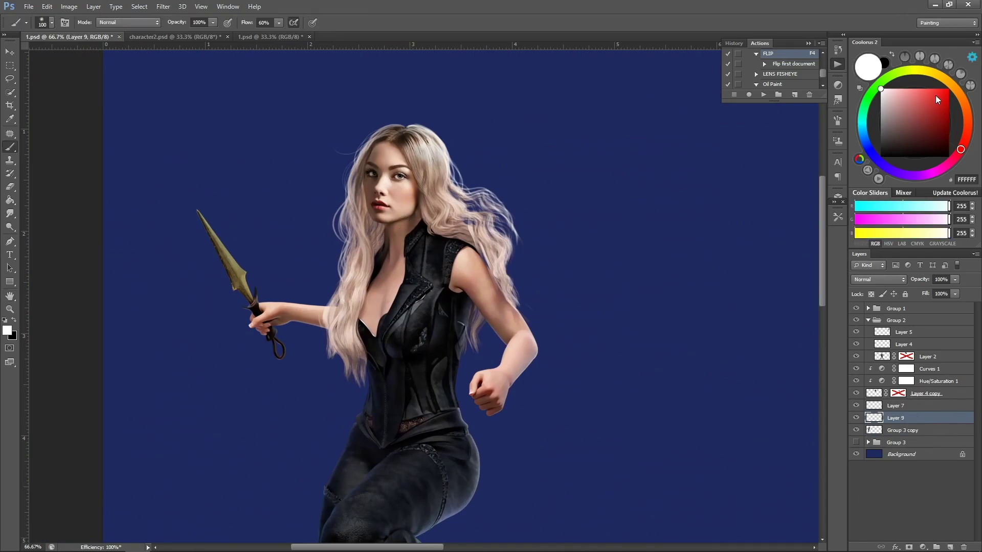
{"action": "left_click", "coordinate": [886, 89]}
{"action": "key", "text": "bracketleft"}
{"action": "key", "text": "bracketleft"}
{"action": "key", "text": "bracketleft"}
{"action": "key", "text": "bracketleft"}
{"action": "key", "text": "bracketleft"}
{"action": "key", "text": "bracketleft"}
{"action": "key", "text": "bracketleft"}
{"action": "key", "text": "bracketleft"}
{"action": "key", "text": "bracketleft"}
{"action": "key", "text": "bracketleft"}
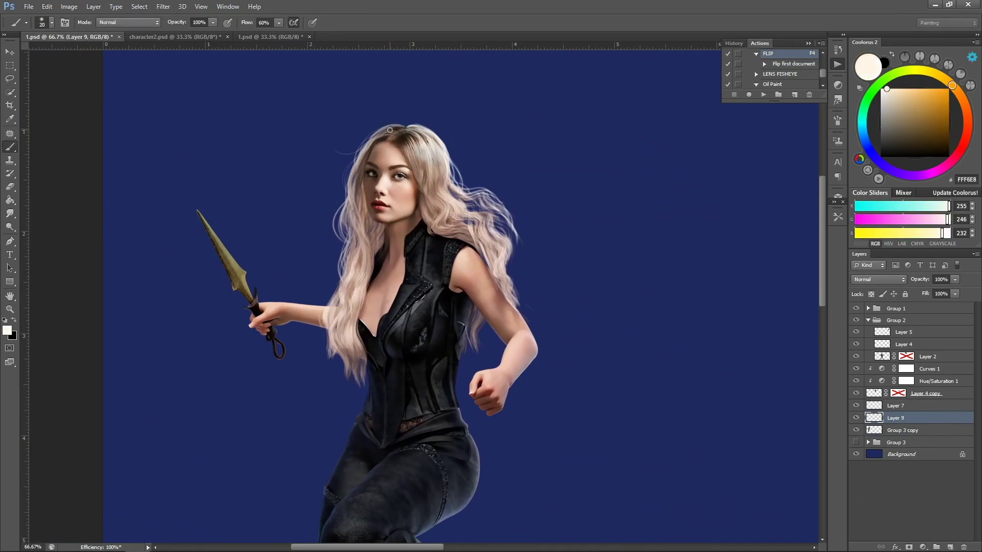
Step: Paint thin flyaway strands on Layer 9 along the hair's outer edge beside the face and one curl above the crown
{"action": "scroll", "coordinate": [347, 128], "scroll_direction": "up", "scroll_amount": 1}
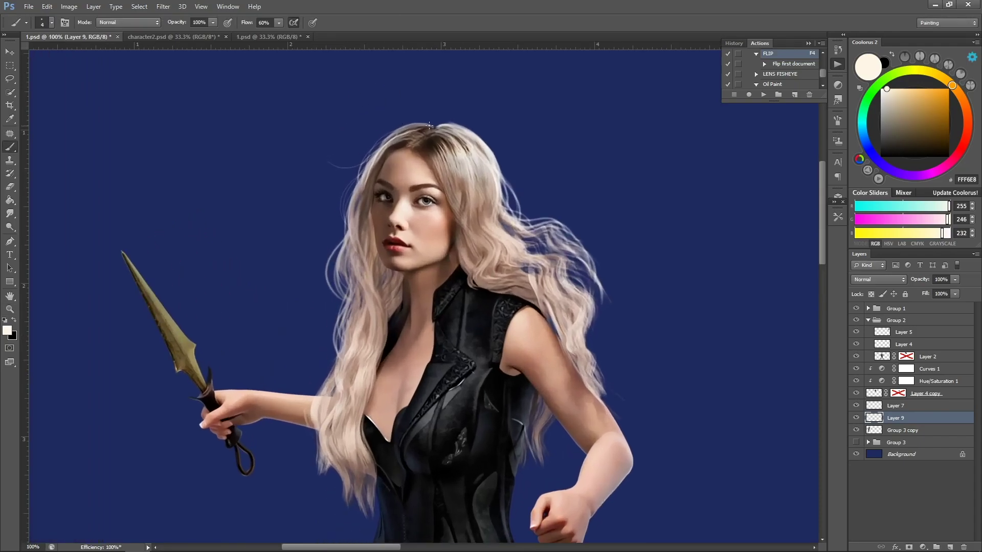
{"action": "left_click_drag", "start_coordinate": [362, 174], "coordinate": [331, 262]}
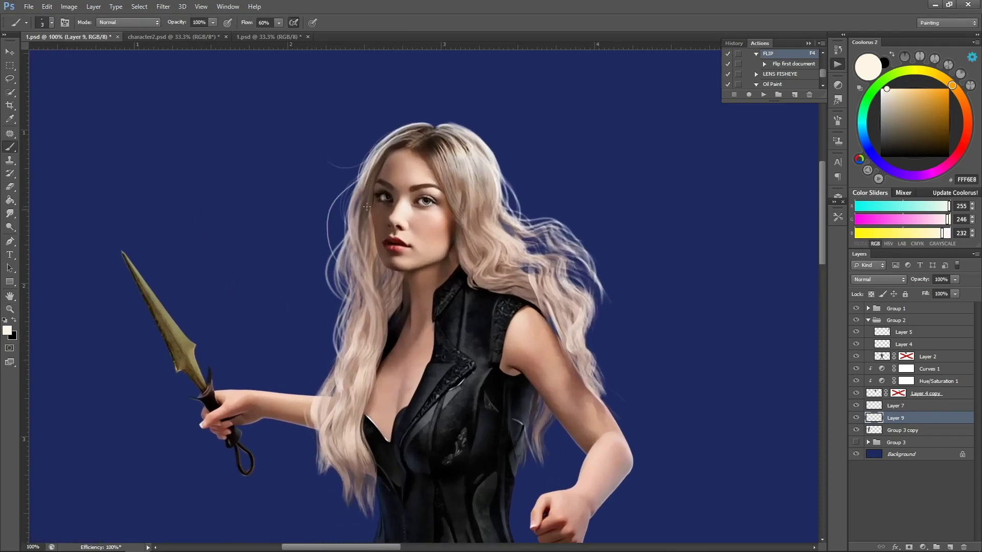
{"action": "mouse_move", "coordinate": [362, 174]}
{"action": "left_mouse_down"}
{"action": "mouse_move", "coordinate": [335, 262]}
{"action": "mouse_move", "coordinate": [340, 256]}
{"action": "left_mouse_up"}
{"action": "mouse_move", "coordinate": [348, 219]}
{"action": "left_mouse_down"}
{"action": "mouse_move", "coordinate": [326, 252]}
{"action": "mouse_move", "coordinate": [335, 293]}
{"action": "left_mouse_up"}
{"action": "left_click_drag", "start_coordinate": [337, 258], "coordinate": [345, 317]}
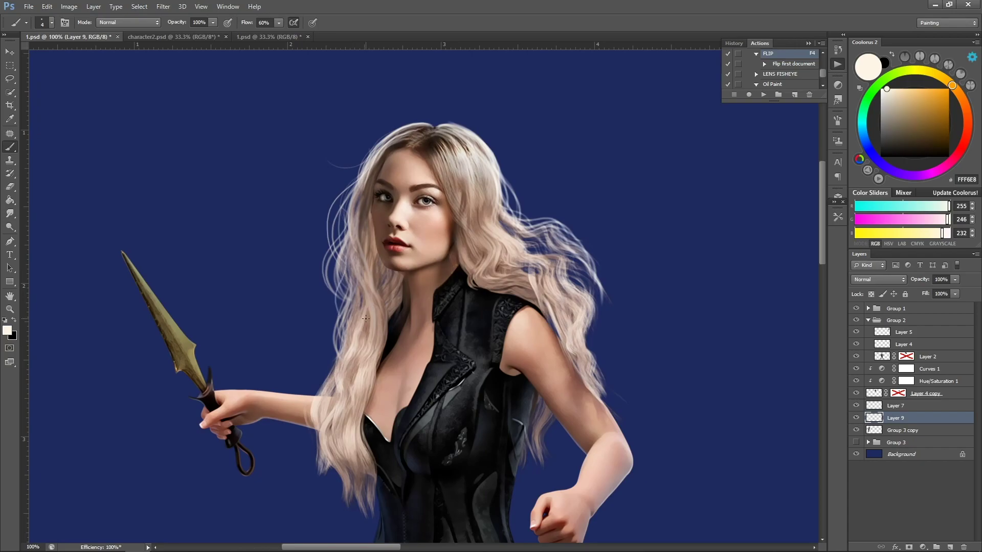
{"action": "key", "text": "bracketright"}
{"action": "key", "text": "bracketright"}
{"action": "left_click_drag", "start_coordinate": [386, 136], "coordinate": [392, 91]}
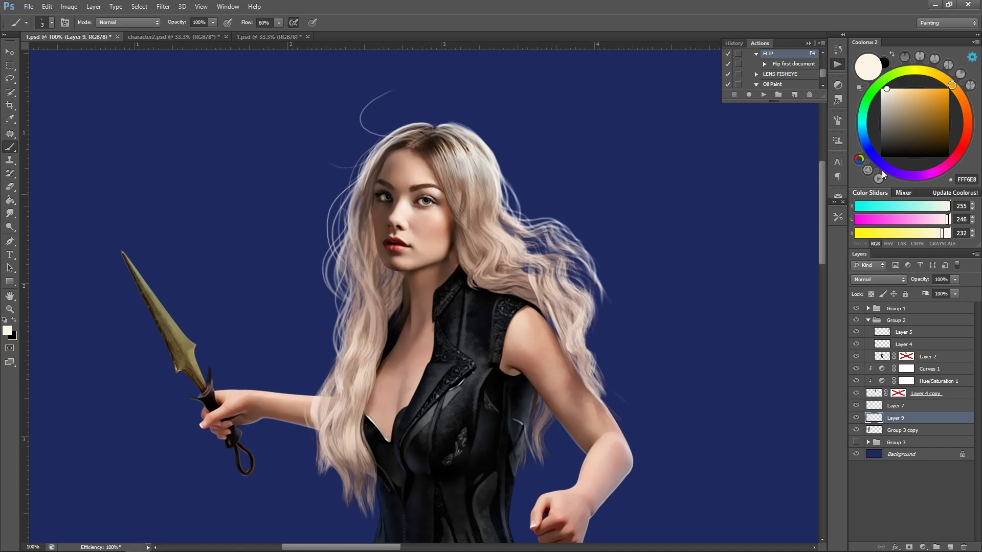
Step: Add a new layer clipped to Group 3 copy and set its blending mode to Color
{"action": "left_click", "coordinate": [920, 434]}
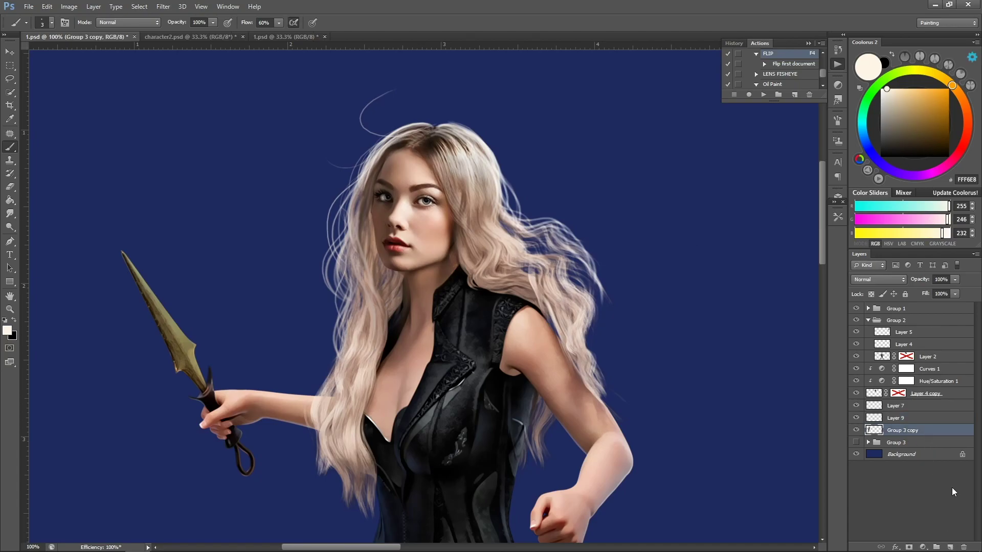
{"action": "left_click", "coordinate": [949, 547]}
{"action": "right_click", "coordinate": [932, 435]}
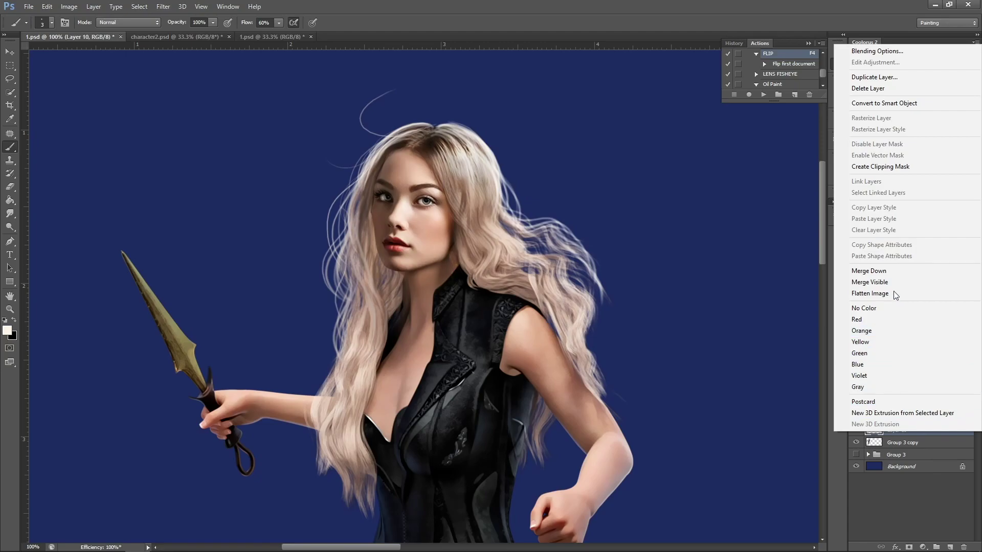
{"action": "left_click", "coordinate": [907, 167]}
{"action": "left_click", "coordinate": [877, 279]}
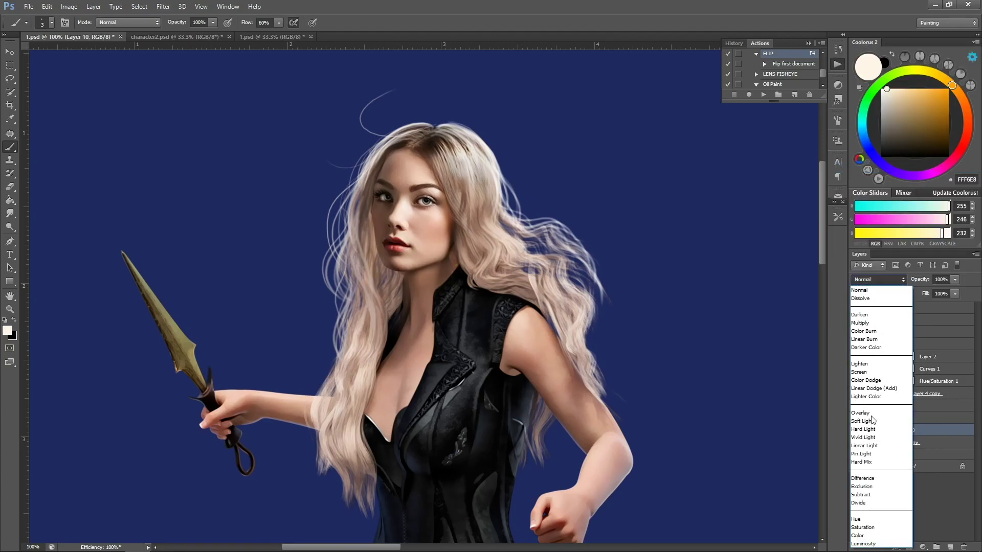
{"action": "left_click", "coordinate": [863, 536]}
Step: Tint the lower half of the long front hair lock purple 5D3076 on Layer 10, using a 25 px brush
{"action": "left_click", "coordinate": [916, 181]}
{"action": "left_click", "coordinate": [920, 125]}
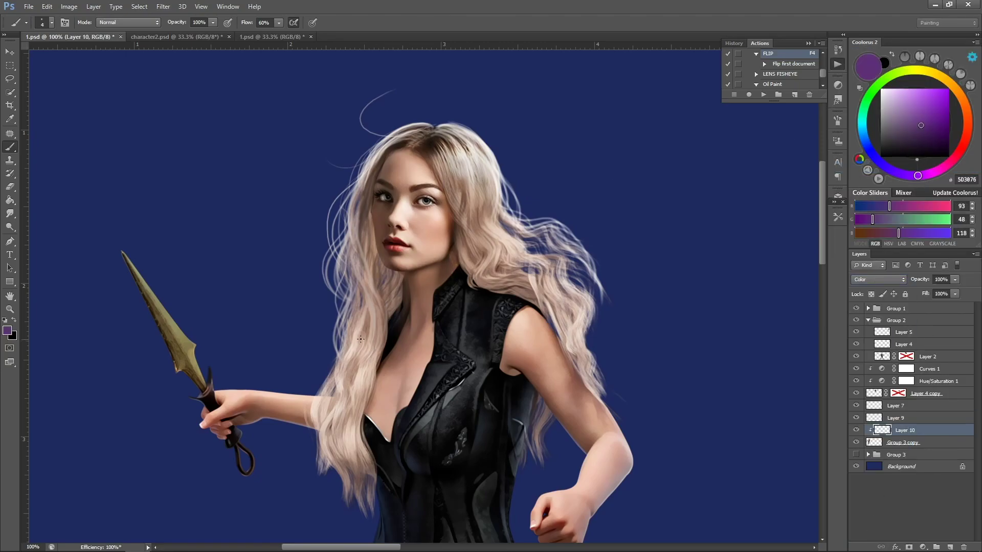
{"action": "key", "text": "bracketright"}
{"action": "key", "text": "bracketright"}
{"action": "key", "text": "bracketright"}
{"action": "key", "text": "bracketright"}
{"action": "key", "text": "bracketright"}
{"action": "key", "text": "bracketright"}
{"action": "key", "text": "bracketright"}
{"action": "mouse_move", "coordinate": [365, 339]}
{"action": "left_mouse_down"}
{"action": "mouse_move", "coordinate": [338, 485]}
{"action": "mouse_move", "coordinate": [370, 344]}
{"action": "left_mouse_up"}
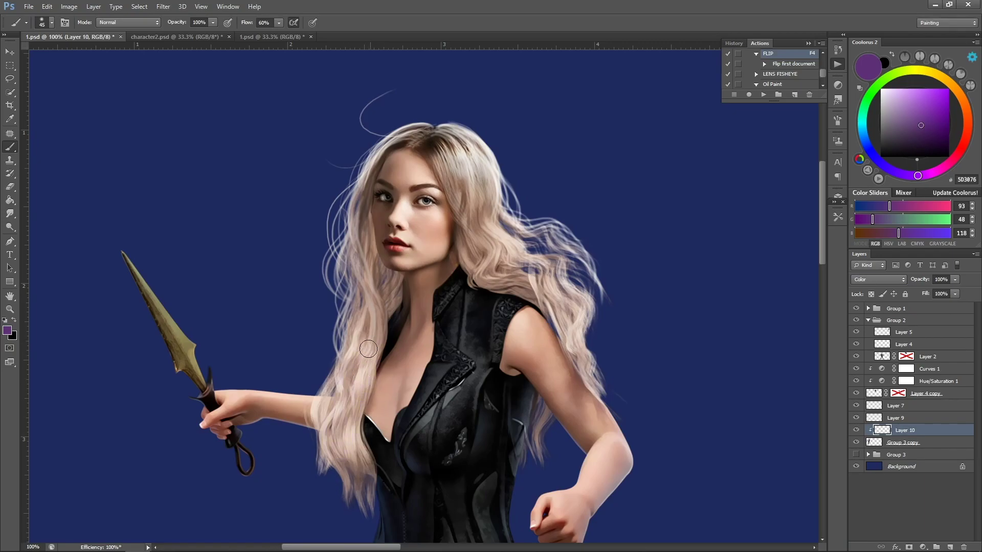
{"action": "key", "text": "bracketleft"}
{"action": "mouse_move", "coordinate": [354, 385]}
{"action": "left_mouse_down"}
{"action": "mouse_move", "coordinate": [340, 404]}
{"action": "mouse_move", "coordinate": [366, 502]}
{"action": "left_mouse_up"}
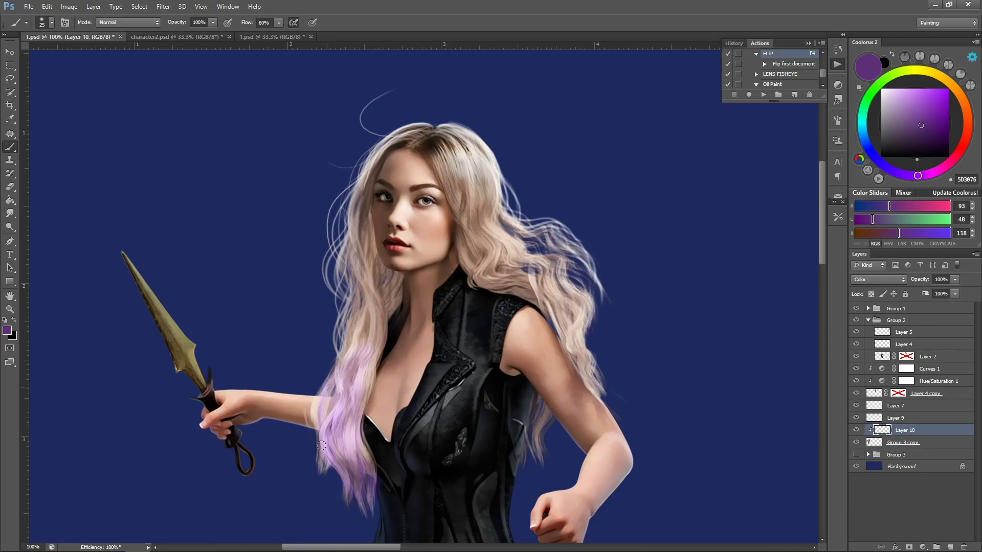
{"action": "key", "text": "bracketleft"}
{"action": "mouse_move", "coordinate": [359, 383]}
{"action": "left_mouse_down"}
{"action": "mouse_move", "coordinate": [353, 459]}
{"action": "mouse_move", "coordinate": [360, 338]}
{"action": "mouse_move", "coordinate": [341, 467]}
{"action": "left_mouse_up"}
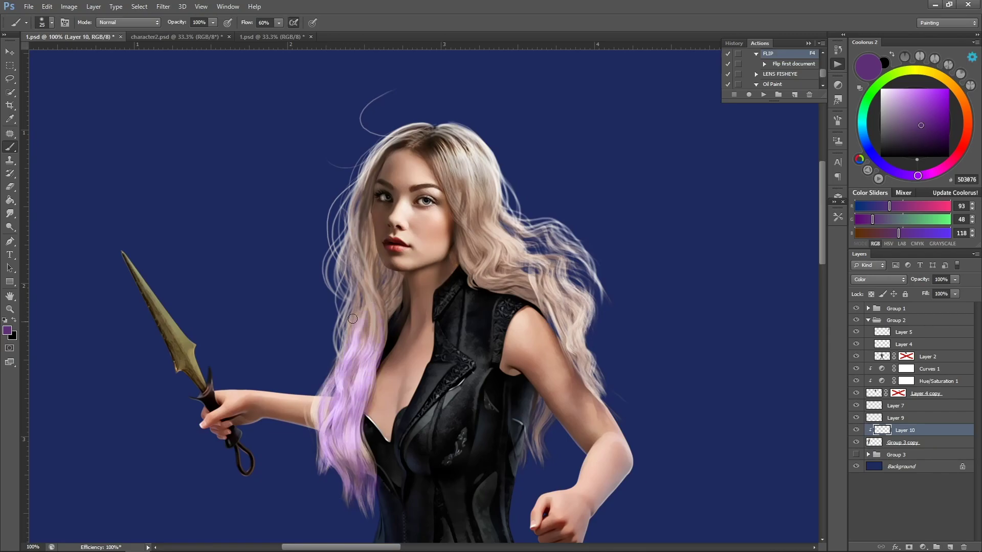
Step: Tint the loose hair ends behind the bent arm purple 5D3076 on Layer 10
{"action": "key", "text": "bracketright"}
{"action": "left_click_drag", "start_coordinate": [537, 427], "coordinate": [541, 450]}
{"action": "key", "text": "z"}
{"action": "left_click", "coordinate": [433, 336], "text": "alt"}
{"action": "left_click", "coordinate": [433, 337], "text": "alt"}
{"action": "left_click", "coordinate": [433, 336], "text": "alt"}
{"action": "left_click", "coordinate": [410, 361]}
{"action": "left_click", "coordinate": [410, 361]}
{"action": "left_click", "coordinate": [410, 361]}
Step: Tint the middle of the front hair lock magenta 48002E on Layer 10, using a 40 px brush
{"action": "key", "text": "h"}
{"action": "left_click", "coordinate": [945, 166]}
{"action": "left_click", "coordinate": [948, 137]}
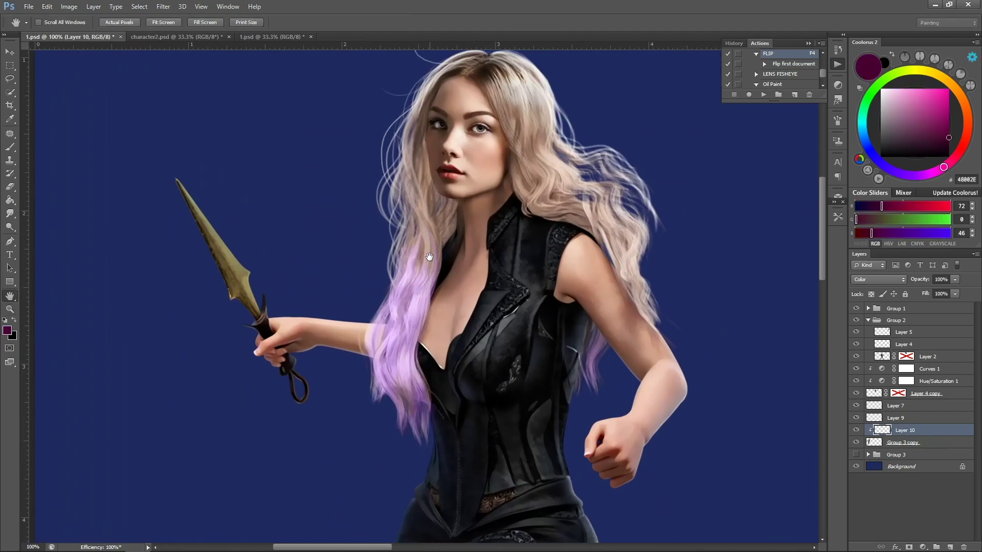
{"action": "key", "text": "b"}
{"action": "key", "text": "bracketleft"}
{"action": "mouse_move", "coordinate": [424, 211]}
{"action": "left_mouse_down"}
{"action": "mouse_move", "coordinate": [419, 198]}
{"action": "mouse_move", "coordinate": [410, 246]}
{"action": "mouse_move", "coordinate": [402, 198]}
{"action": "left_mouse_up"}
{"action": "key", "text": "bracketleft"}
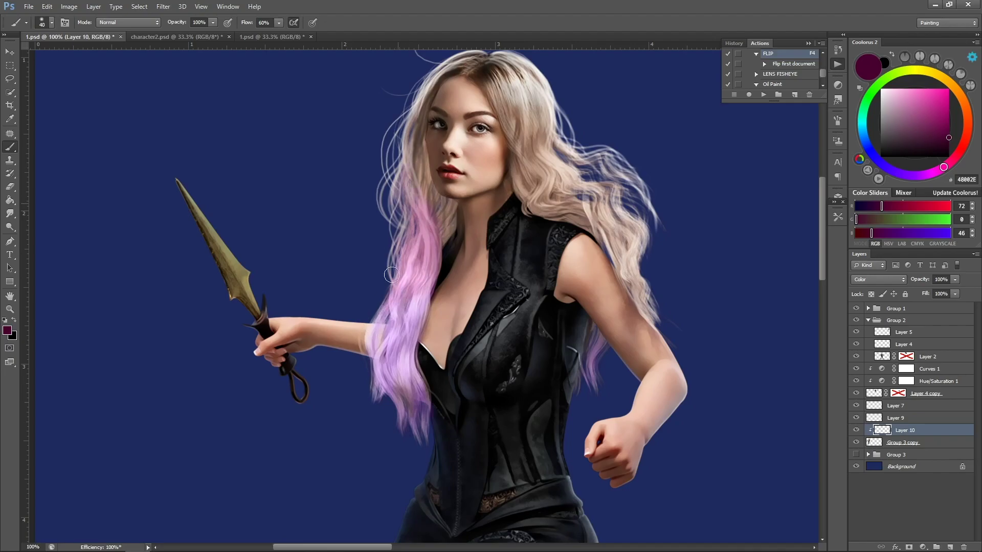
Step: Tint the upper part of the front hair lock beside the cheek and neck red B70011 with a 40 px brush
{"action": "left_click", "coordinate": [958, 153]}
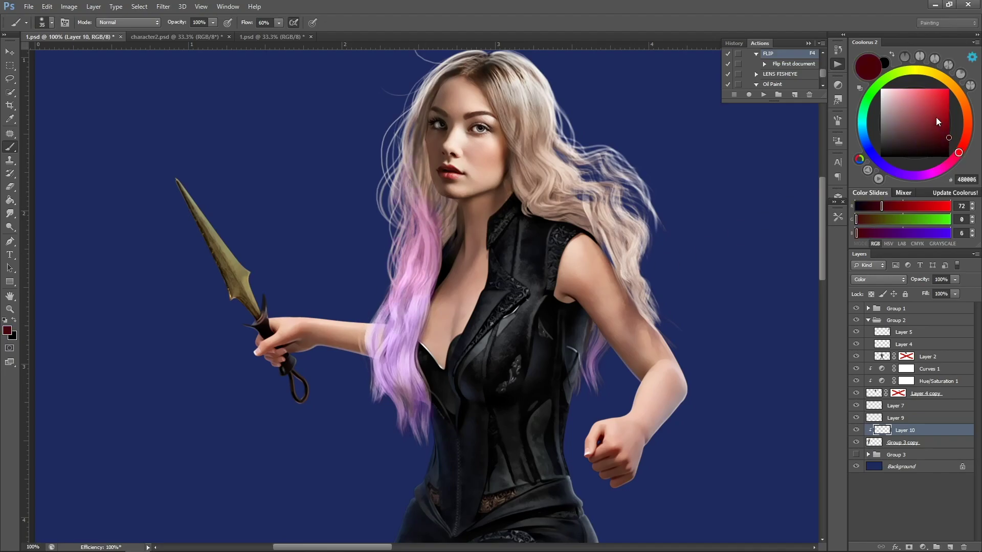
{"action": "left_click", "coordinate": [949, 108]}
{"action": "key", "text": "bracketright"}
{"action": "mouse_move", "coordinate": [429, 208]}
{"action": "left_mouse_down"}
{"action": "mouse_move", "coordinate": [445, 206]}
{"action": "mouse_move", "coordinate": [425, 239]}
{"action": "mouse_move", "coordinate": [407, 173]}
{"action": "mouse_move", "coordinate": [413, 261]}
{"action": "mouse_move", "coordinate": [413, 191]}
{"action": "left_mouse_up"}
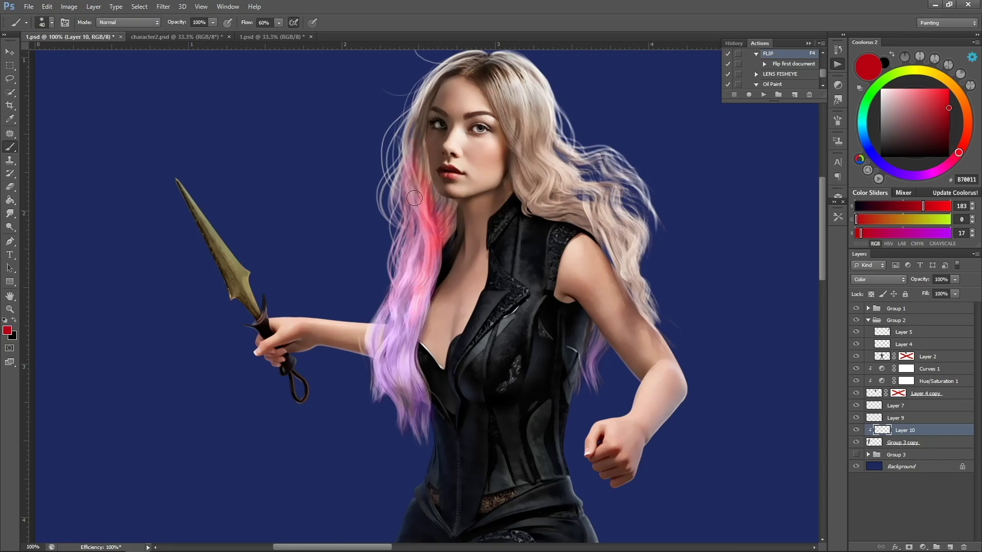
Step: Add a new layer above Layer 10 and prepare a 3 px brush in light lilac E4BAFF
{"action": "left_click", "coordinate": [949, 547]}
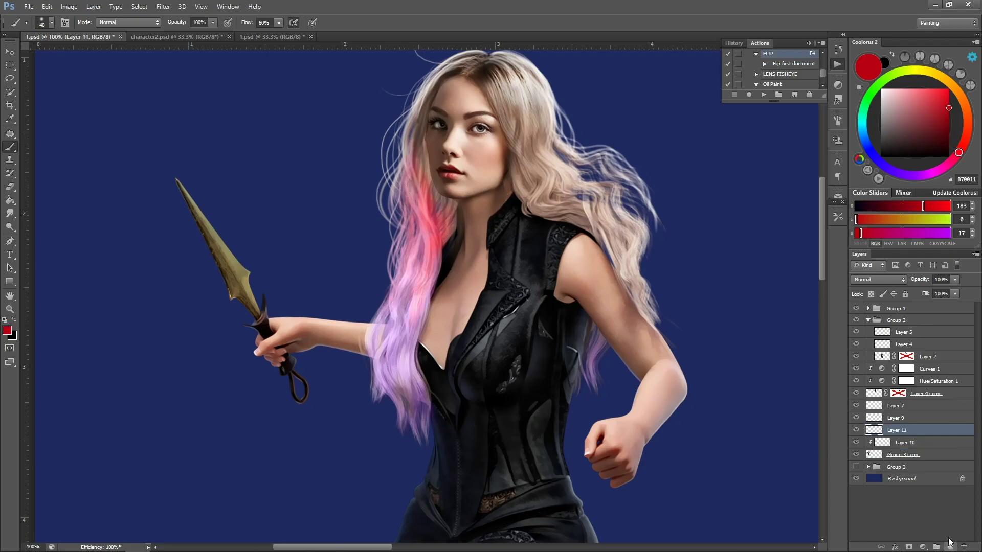
{"action": "mouse_move", "coordinate": [943, 157]}
{"action": "left_mouse_down"}
{"action": "mouse_move", "coordinate": [913, 136]}
{"action": "mouse_move", "coordinate": [926, 161]}
{"action": "left_mouse_up"}
{"action": "left_click", "coordinate": [946, 88]}
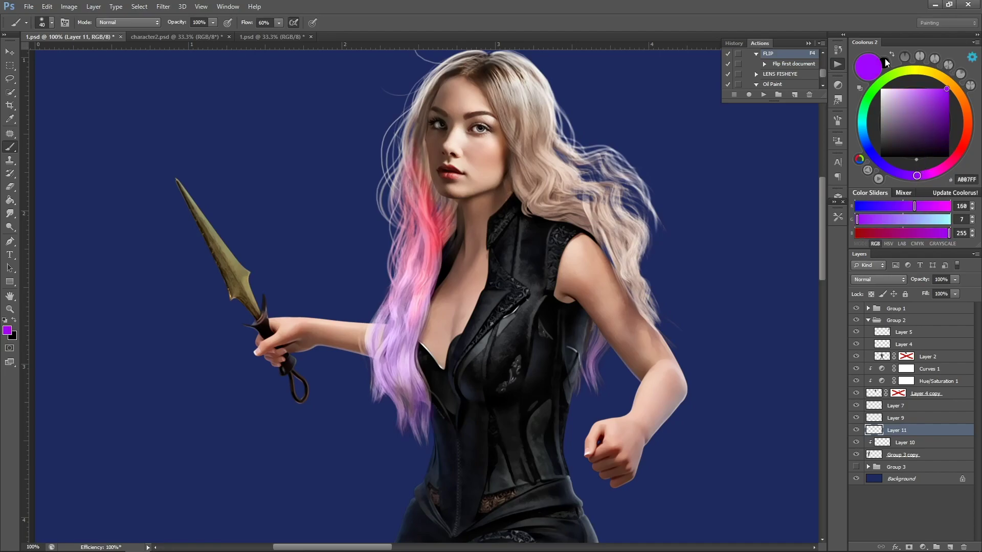
{"action": "key", "text": "["}
{"action": "key", "text": "bracketright"}
{"action": "key", "text": "bracketright"}
{"action": "key", "text": "bracketright"}
{"action": "left_click", "coordinate": [898, 89]}
{"action": "key", "text": "bracketleft"}
{"action": "key", "text": "bracketleft"}
{"action": "key", "text": "bracketleft"}
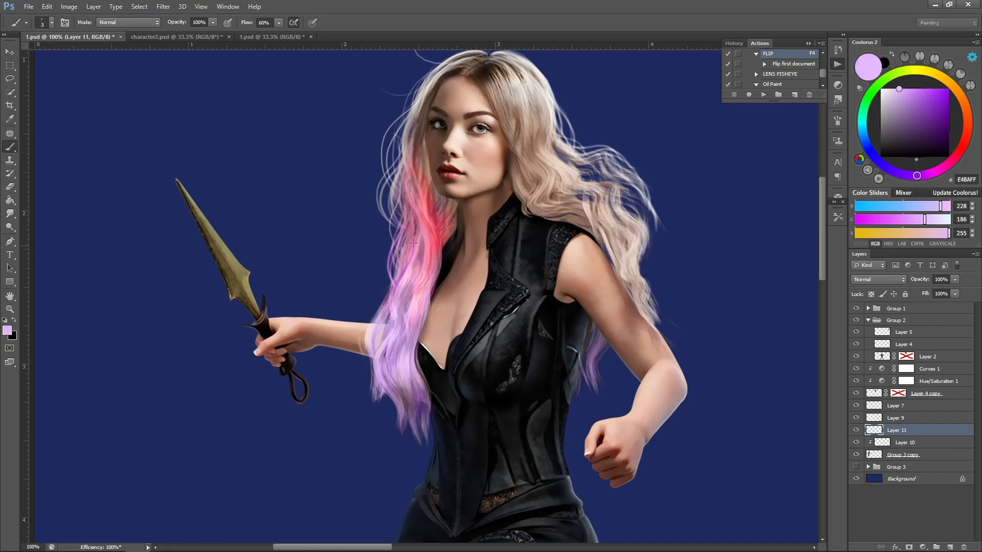
Step: Paint thin pale lilac F8ECFF strands along the outer edge and lower tips of the purple hair lock
{"action": "key", "text": "bracketright"}
{"action": "key", "text": "bracketright"}
{"action": "key", "text": "bracketleft"}
{"action": "key", "text": "bracketleft"}
{"action": "key", "text": "bracketright"}
{"action": "left_click_drag", "start_coordinate": [895, 82], "coordinate": [885, 86]}
{"action": "left_click_drag", "start_coordinate": [397, 237], "coordinate": [380, 299]}
{"action": "left_click_drag", "start_coordinate": [383, 337], "coordinate": [389, 396]}
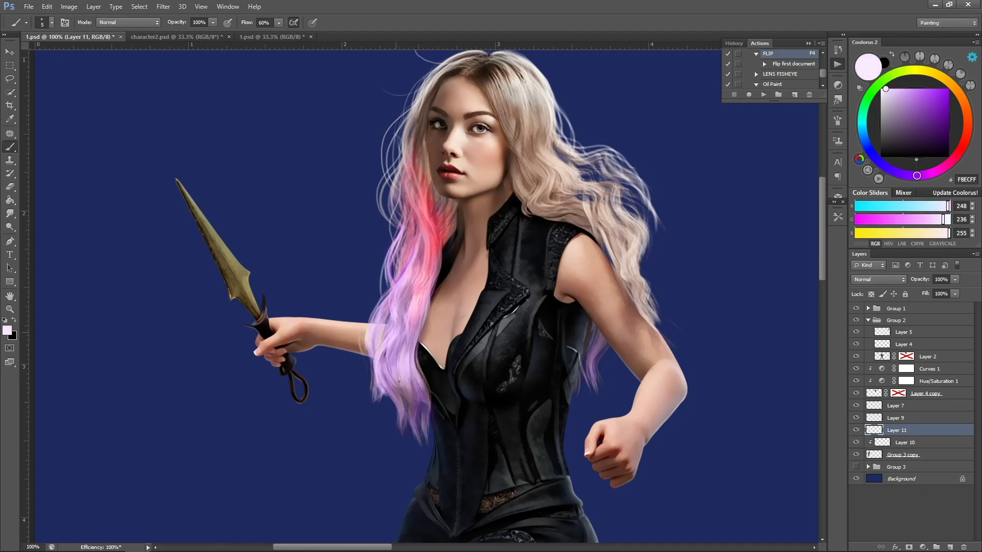
{"action": "mouse_move", "coordinate": [376, 362]}
{"action": "left_mouse_down"}
{"action": "mouse_move", "coordinate": [381, 419]}
{"action": "mouse_move", "coordinate": [396, 424]}
{"action": "mouse_move", "coordinate": [403, 448]}
{"action": "left_mouse_up"}
{"action": "mouse_move", "coordinate": [413, 402]}
{"action": "left_mouse_down"}
{"action": "mouse_move", "coordinate": [401, 446]}
{"action": "mouse_move", "coordinate": [428, 443]}
{"action": "left_mouse_up"}
{"action": "mouse_move", "coordinate": [391, 292]}
{"action": "left_mouse_down"}
{"action": "mouse_move", "coordinate": [375, 354]}
{"action": "mouse_move", "coordinate": [381, 375]}
{"action": "left_mouse_up"}
{"action": "left_click_drag", "start_coordinate": [403, 270], "coordinate": [368, 321]}
Step: Paint strands in sampled red B3344D and darker reds 870C23 and 630012 through the red-pink section of the front lock
{"action": "left_click", "coordinate": [436, 215], "text": "alt"}
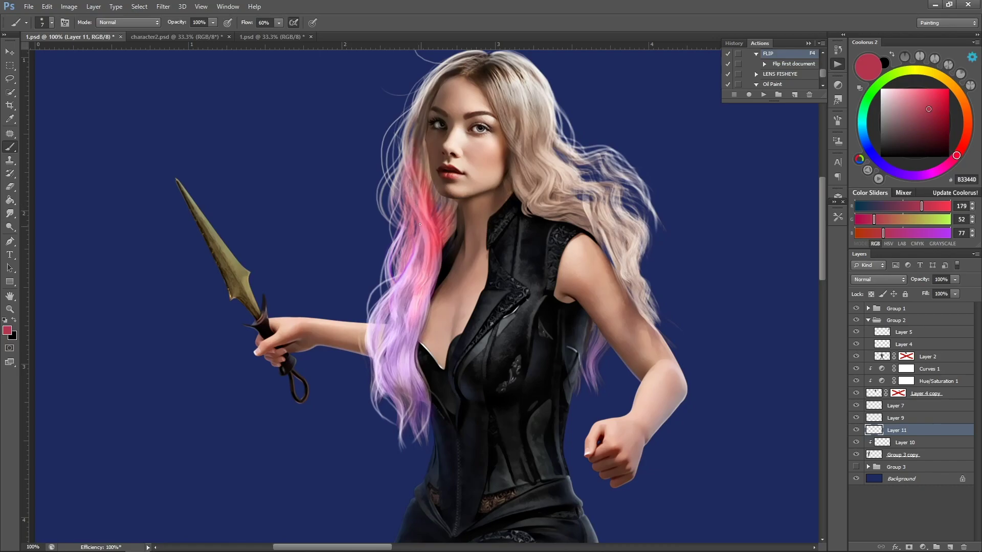
{"action": "left_click_drag", "start_coordinate": [421, 264], "coordinate": [410, 309]}
{"action": "left_click", "coordinate": [943, 120]}
{"action": "key", "text": "bracketleft"}
{"action": "left_click_drag", "start_coordinate": [430, 253], "coordinate": [420, 299]}
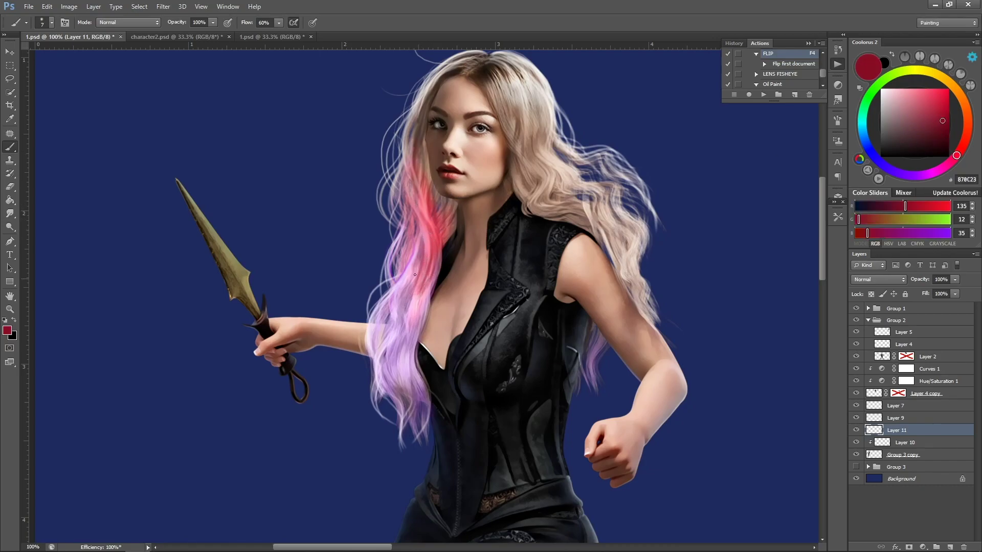
{"action": "key", "text": "bracketright"}
{"action": "left_click_drag", "start_coordinate": [413, 259], "coordinate": [403, 320]}
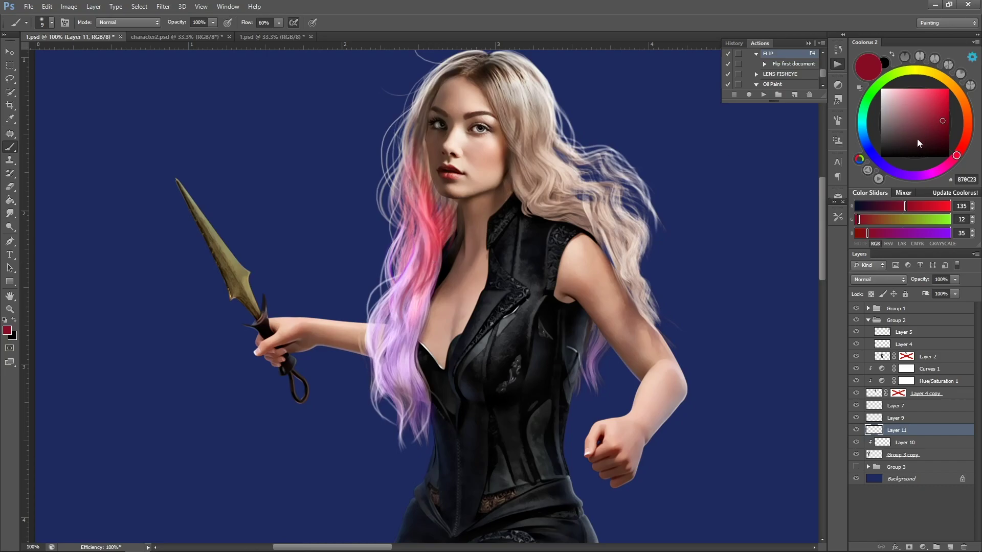
{"action": "left_click", "coordinate": [948, 130]}
{"action": "mouse_move", "coordinate": [427, 168]}
{"action": "left_mouse_down"}
{"action": "mouse_move", "coordinate": [432, 221]}
{"action": "mouse_move", "coordinate": [441, 218]}
{"action": "left_mouse_up"}
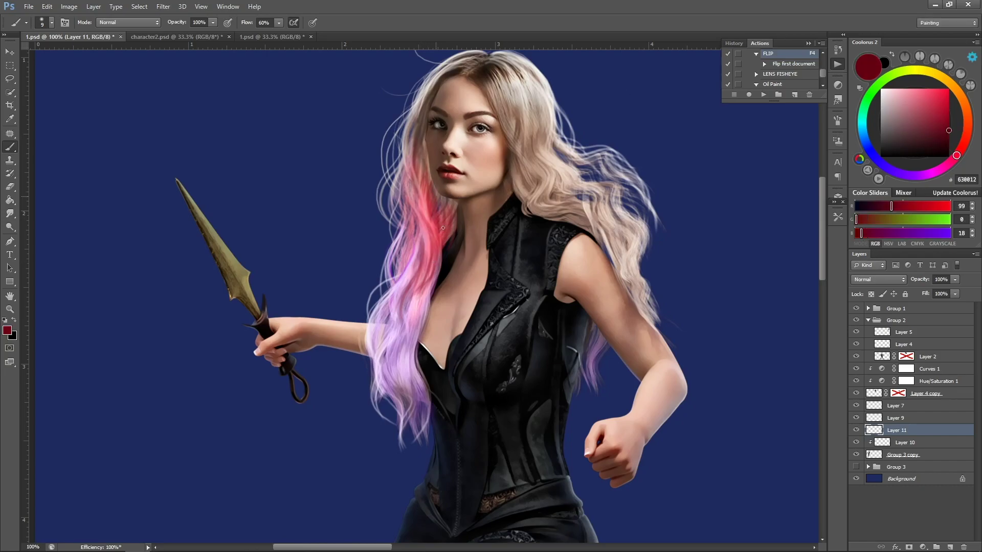
Step: Shade the lower front lock with dark purple 662583 strands on Layer 11
{"action": "left_click", "coordinate": [410, 271], "text": "alt"}
{"action": "left_click", "coordinate": [929, 123]}
{"action": "key", "text": "bracketright"}
{"action": "key", "text": "bracketright"}
{"action": "mouse_move", "coordinate": [387, 298]}
{"action": "left_mouse_down"}
{"action": "mouse_move", "coordinate": [378, 346]}
{"action": "mouse_move", "coordinate": [388, 385]}
{"action": "left_mouse_up"}
{"action": "key", "text": "bracketright"}
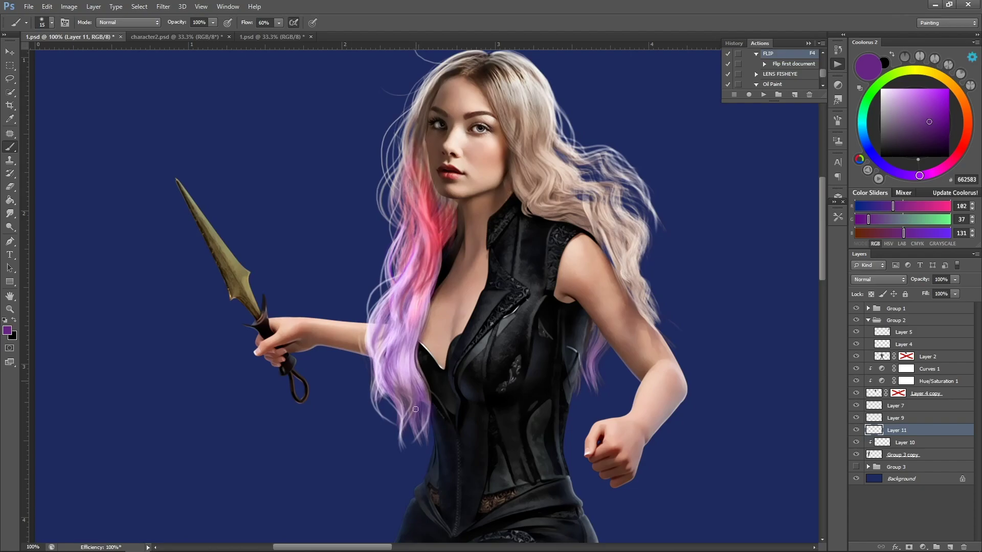
{"action": "left_click_drag", "start_coordinate": [392, 373], "coordinate": [398, 396]}
{"action": "left_click_drag", "start_coordinate": [391, 338], "coordinate": [398, 379]}
{"action": "key", "text": "bracketright"}
{"action": "left_click_drag", "start_coordinate": [382, 314], "coordinate": [376, 358]}
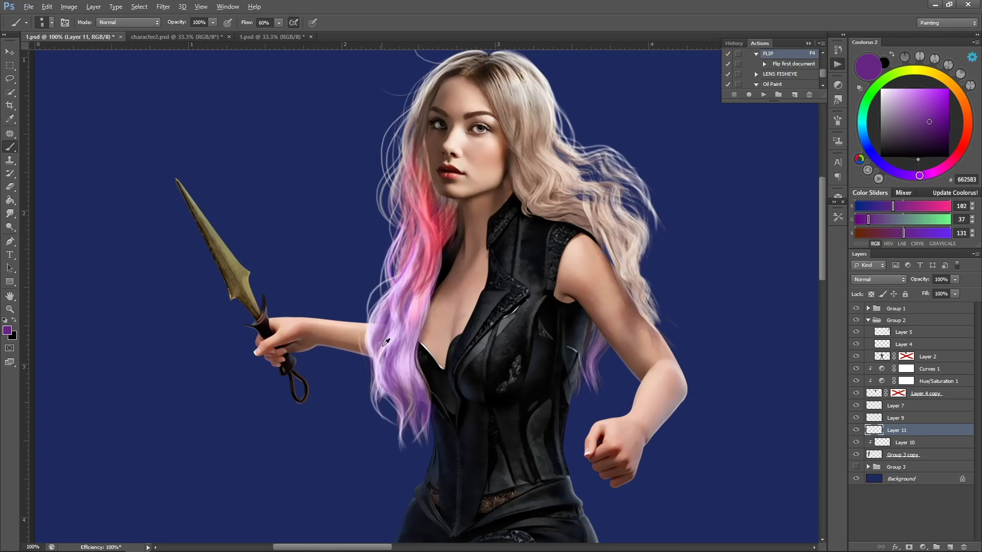
Step: Sample light purples from the hair and paint thin F0DAF7 highlight strands on the lower front lock
{"action": "left_click", "coordinate": [390, 318], "text": "alt"}
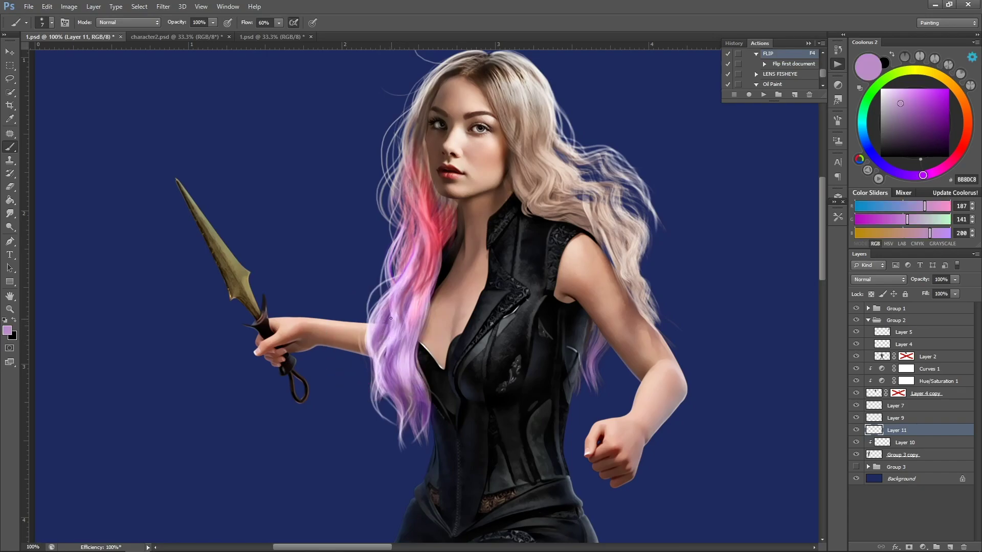
{"action": "left_click", "coordinate": [407, 358], "text": "alt"}
{"action": "left_click", "coordinate": [376, 353], "text": "alt"}
{"action": "key", "text": "bracketleft"}
{"action": "key", "text": "bracketleft"}
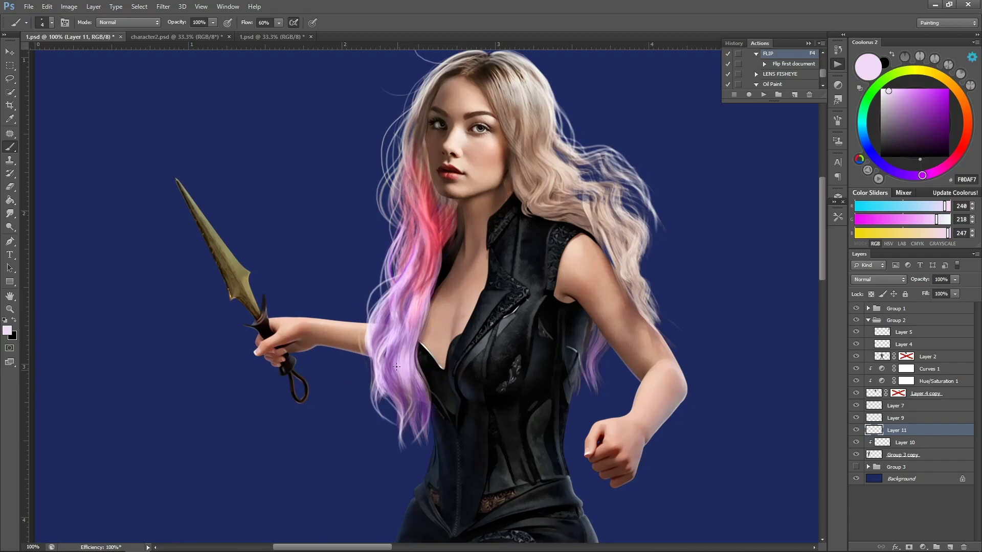
{"action": "left_click_drag", "start_coordinate": [389, 294], "coordinate": [366, 323]}
{"action": "key", "text": "bracketleft"}
Step: Paint coral FF8971 and light pink FFB4B2 highlight strands through the red section of the front lock
{"action": "left_click_drag", "start_coordinate": [946, 156], "coordinate": [951, 124]}
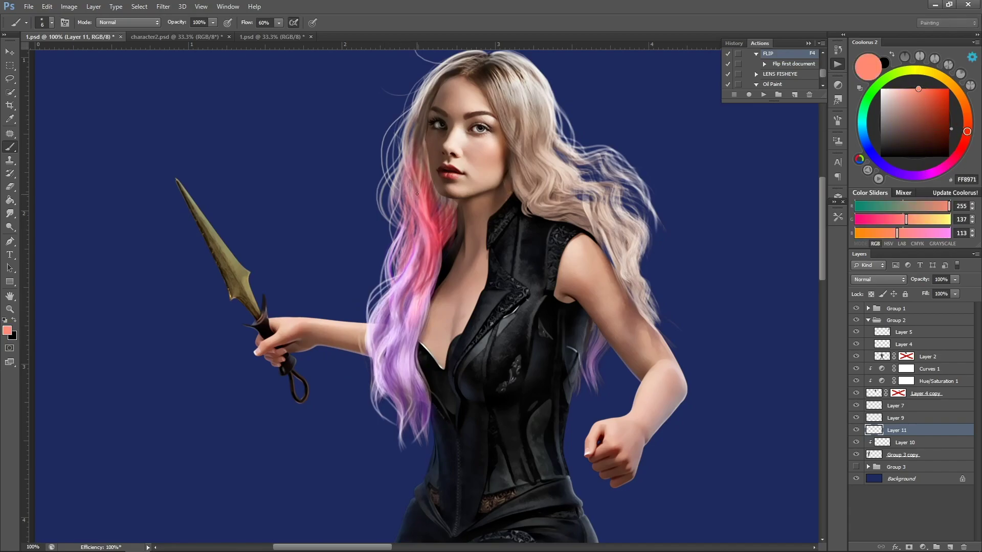
{"action": "left_click_drag", "start_coordinate": [411, 203], "coordinate": [420, 277]}
{"action": "left_click_drag", "start_coordinate": [948, 158], "coordinate": [958, 146]}
{"action": "left_click_drag", "start_coordinate": [908, 95], "coordinate": [900, 57]}
{"action": "key", "text": "bracketright"}
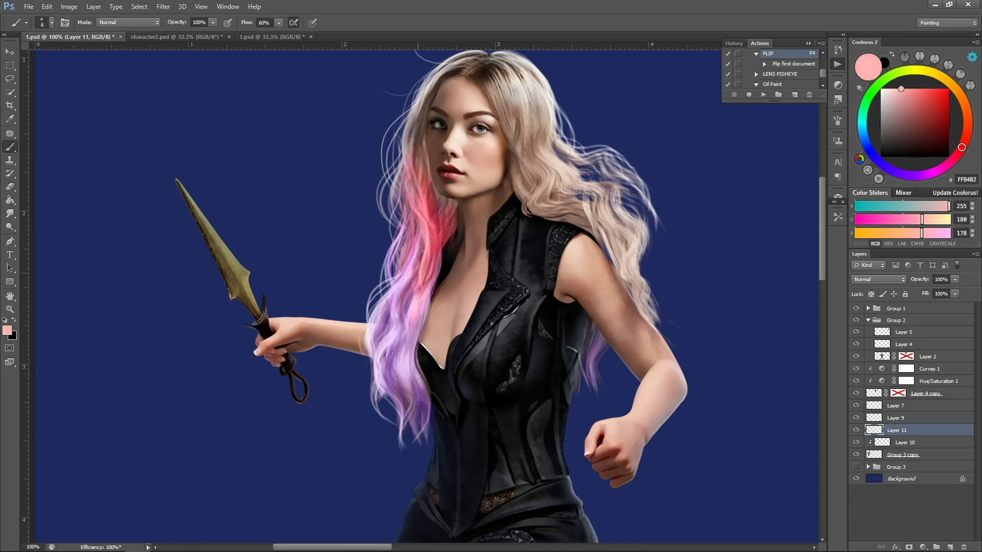
{"action": "left_click_drag", "start_coordinate": [425, 231], "coordinate": [428, 301]}
Step: Add peach FFB39D highlight strands from the red section down into the purple part of the front lock
{"action": "left_click", "coordinate": [969, 125]}
{"action": "left_click_drag", "start_coordinate": [921, 100], "coordinate": [907, 87]}
{"action": "key", "text": "bracketright"}
{"action": "left_click_drag", "start_coordinate": [419, 206], "coordinate": [436, 309]}
{"action": "left_click_drag", "start_coordinate": [405, 273], "coordinate": [411, 309]}
{"action": "key", "text": "z"}
{"action": "left_click", "coordinate": [462, 181], "text": "alt"}
{"action": "left_click", "coordinate": [462, 181], "text": "alt"}
{"action": "left_click", "coordinate": [462, 181], "text": "alt"}
{"action": "left_click", "coordinate": [462, 181], "text": "alt"}
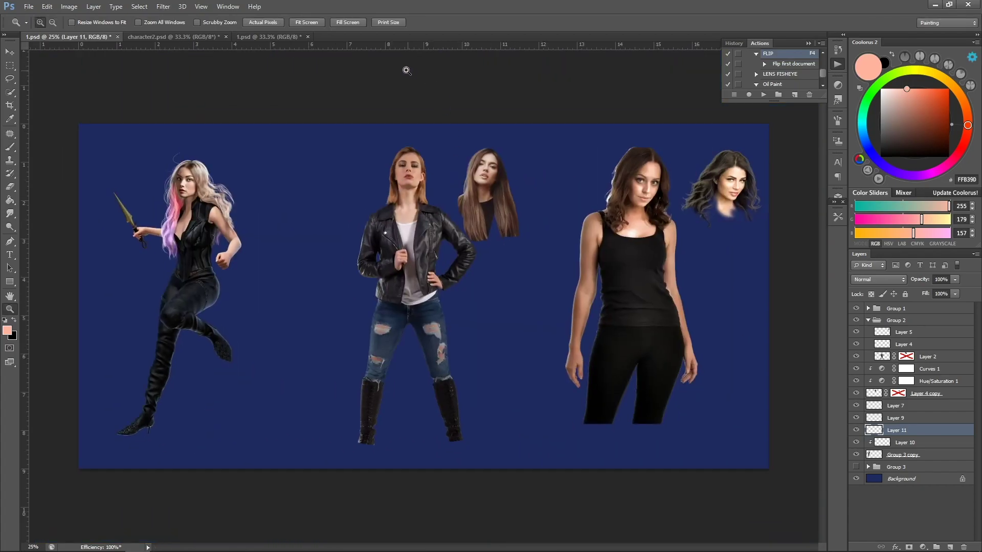
Step: Try a pale lilac EAD4F3 strand on the lower purple hair and undo the stroke
{"action": "left_click", "coordinate": [94, 155]}
{"action": "left_click", "coordinate": [94, 155]}
{"action": "left_click", "coordinate": [94, 155]}
{"action": "key", "text": "h"}
{"action": "left_click_drag", "start_coordinate": [298, 321], "coordinate": [351, 310]}
{"action": "key", "text": "b"}
{"action": "left_click", "coordinate": [333, 374], "text": "alt"}
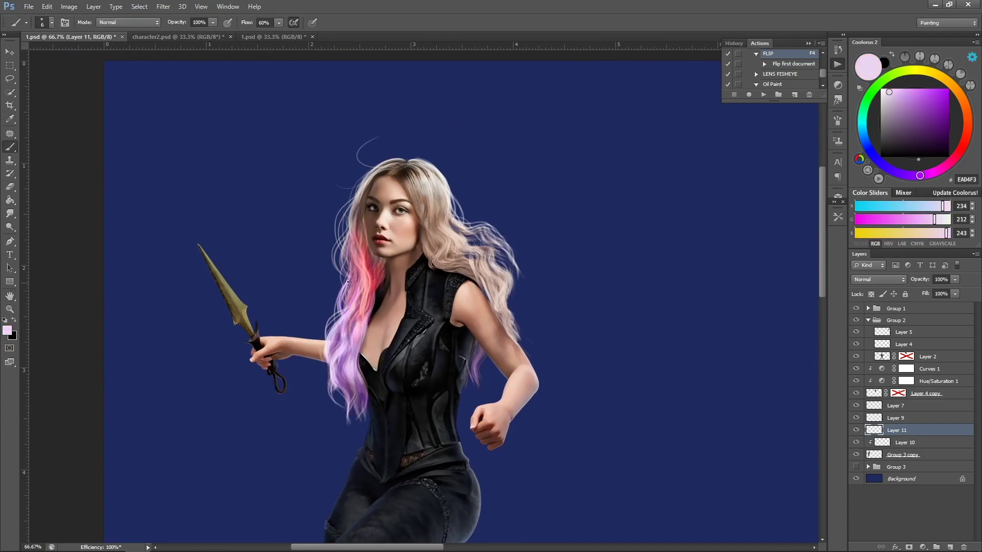
{"action": "left_click_drag", "start_coordinate": [350, 346], "coordinate": [350, 409]}
{"action": "key", "text": "ctrl+z"}
Step: Shade the hair beside the cheek using sampled muted red 98363E and dark brown 2B211D
{"action": "left_click", "coordinate": [369, 246], "text": "alt"}
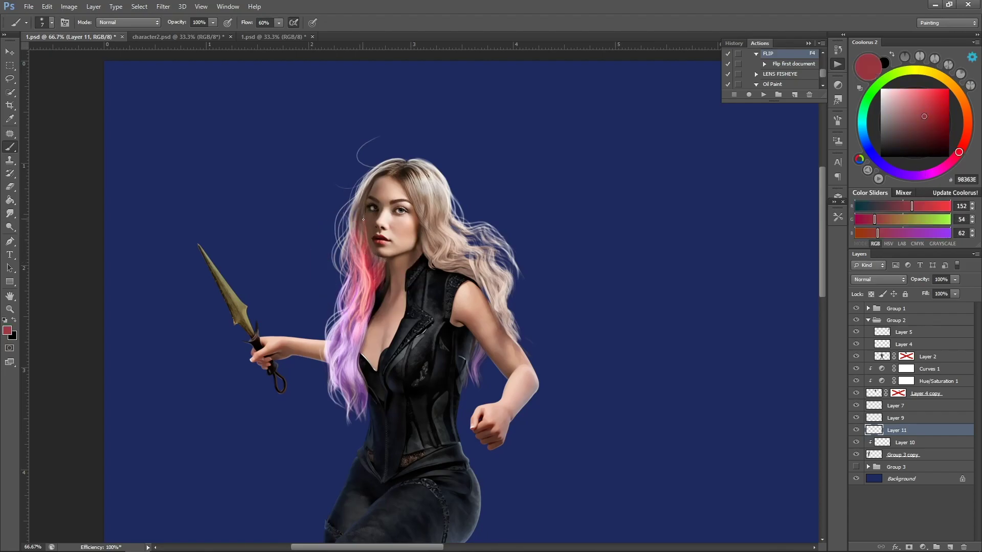
{"action": "left_click", "coordinate": [374, 180], "text": "alt"}
{"action": "key", "text": "ctrl+plus"}
{"action": "key", "text": "p"}
{"action": "key", "text": "b"}
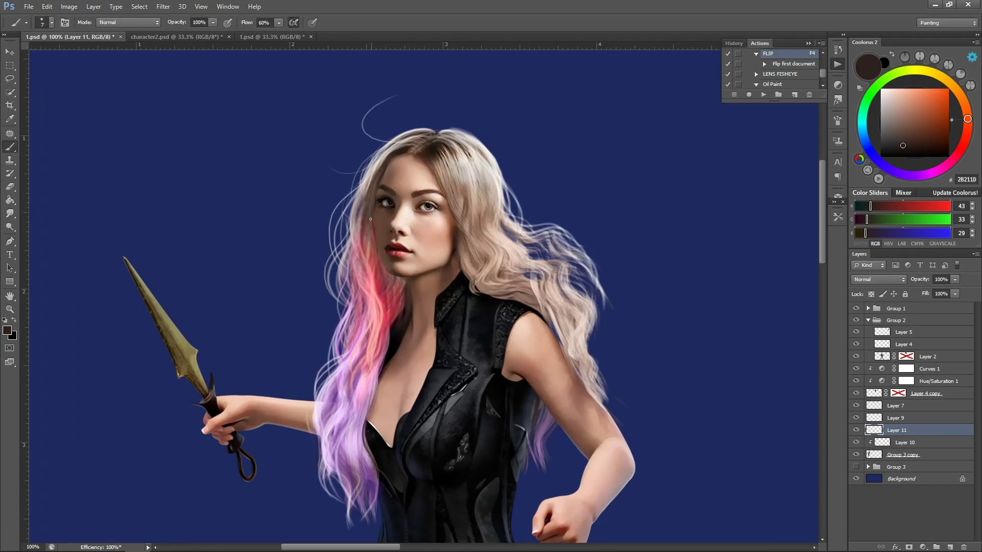
{"action": "key", "text": "bracketright"}
{"action": "key", "text": "bracketright"}
Step: Blend the red hair beside the face using sampled tones 8D3C41 and 50322D, and save the document
{"action": "left_click", "coordinate": [397, 291], "text": "alt"}
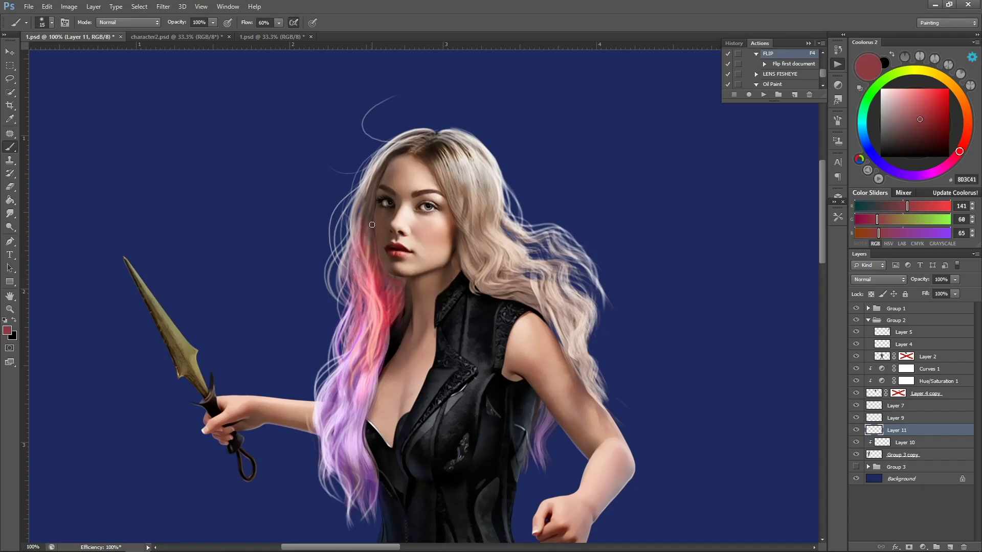
{"action": "left_click", "coordinate": [377, 266], "text": "alt"}
{"action": "key", "text": "z"}
{"action": "left_click", "coordinate": [412, 182], "text": "alt"}
{"action": "left_click", "coordinate": [412, 182], "text": "alt"}
{"action": "left_click", "coordinate": [407, 168], "text": "alt"}
{"action": "key", "text": "ctrl+s"}
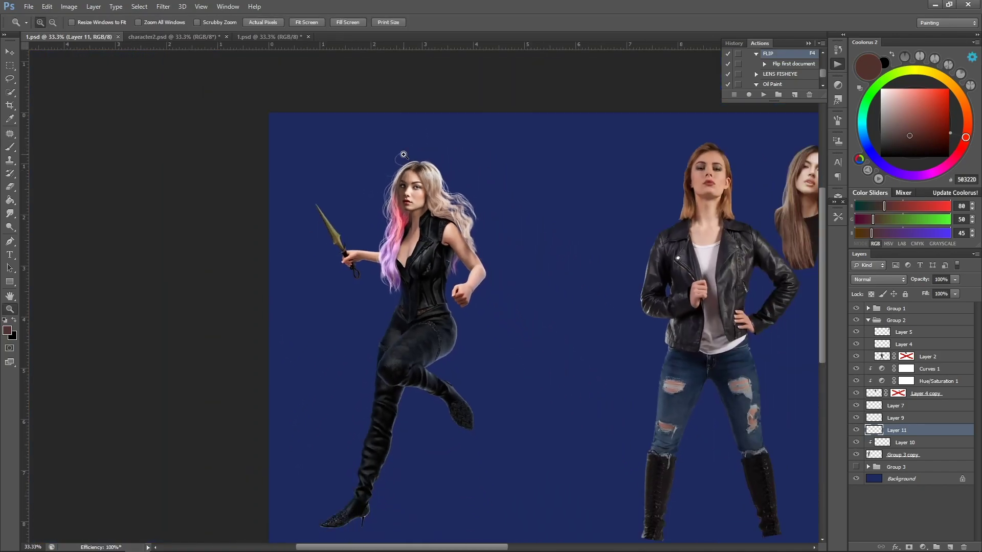
Step: Paint pale pink FFD7DA strands from the temple down into the red section of the front lock
{"action": "left_click", "coordinate": [404, 171]}
{"action": "key", "text": "b"}
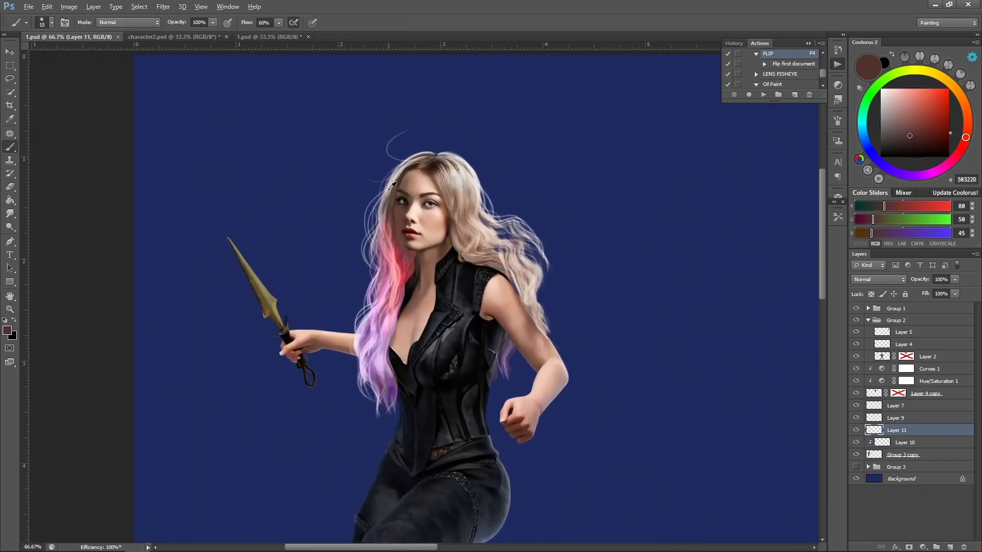
{"action": "left_click", "coordinate": [383, 160], "text": "alt"}
{"action": "key", "text": "z"}
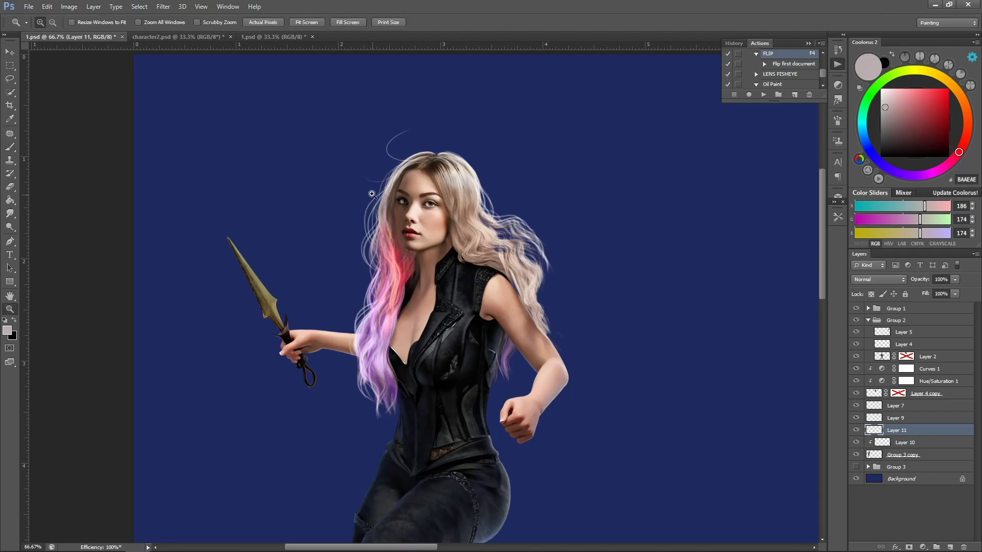
{"action": "left_click", "coordinate": [378, 199]}
{"action": "key", "text": "b"}
{"action": "left_click", "coordinate": [890, 89]}
{"action": "key", "text": "bracketright"}
{"action": "key", "text": "bracketright"}
{"action": "key", "text": "bracketright"}
{"action": "left_click_drag", "start_coordinate": [393, 180], "coordinate": [378, 264]}
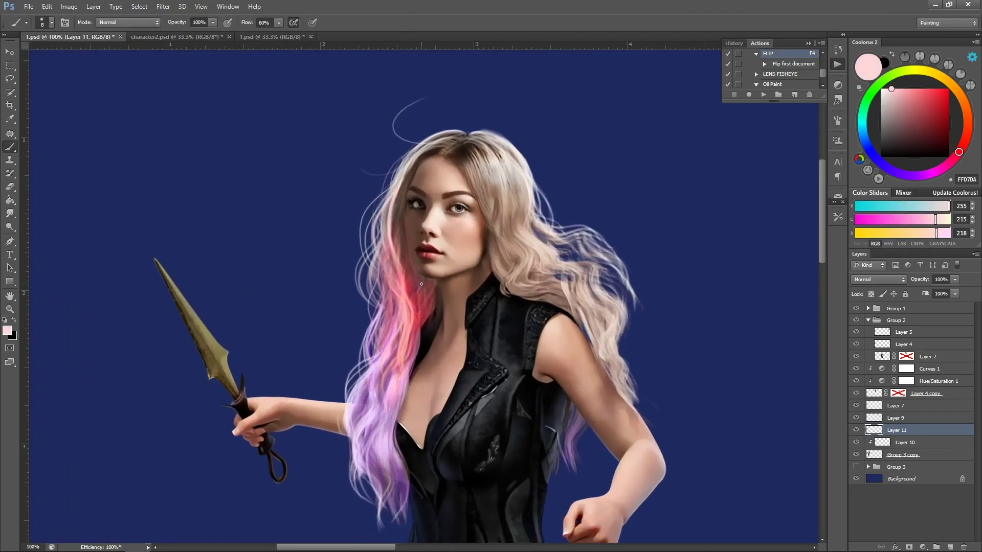
Step: Sample near-black tones and darken the gap between the red hair and the neck on Layer 11
{"action": "left_click", "coordinate": [420, 164], "text": "alt"}
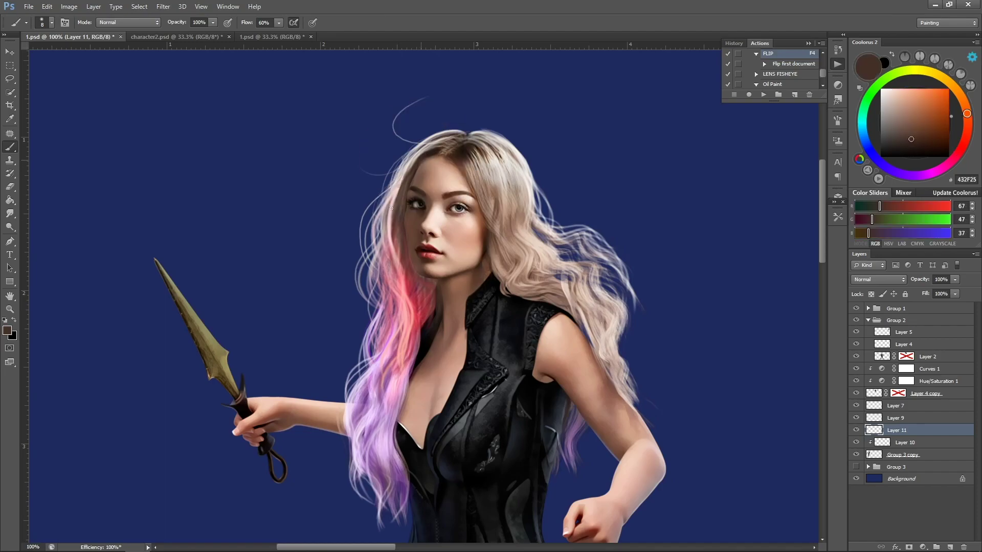
{"action": "key", "text": "z"}
{"action": "left_click", "coordinate": [425, 182], "text": "alt"}
{"action": "left_click", "coordinate": [403, 146], "text": "alt"}
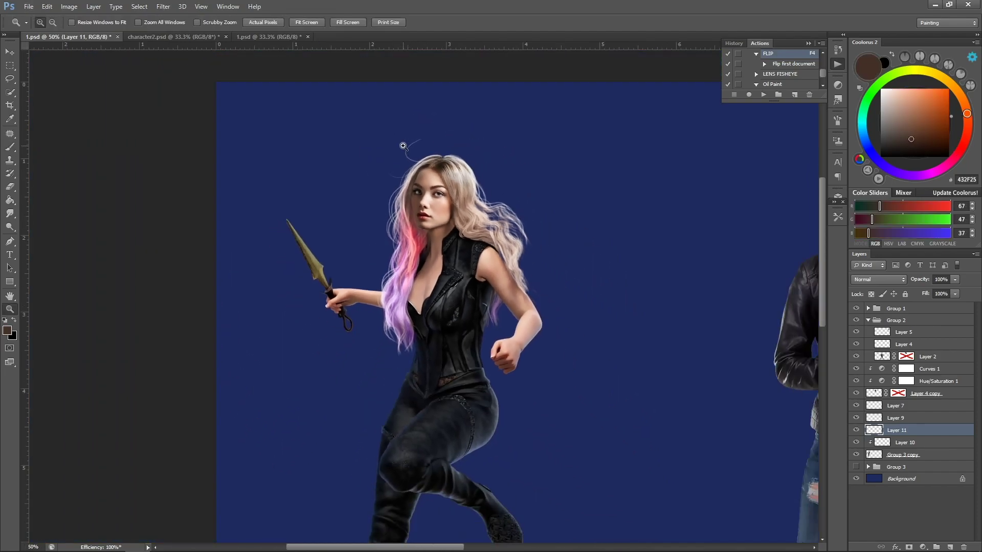
{"action": "left_click", "coordinate": [485, 221]}
{"action": "left_click", "coordinate": [483, 221]}
{"action": "left_click", "coordinate": [481, 220]}
{"action": "key", "text": "b"}
{"action": "left_click", "coordinate": [356, 322], "text": "alt"}
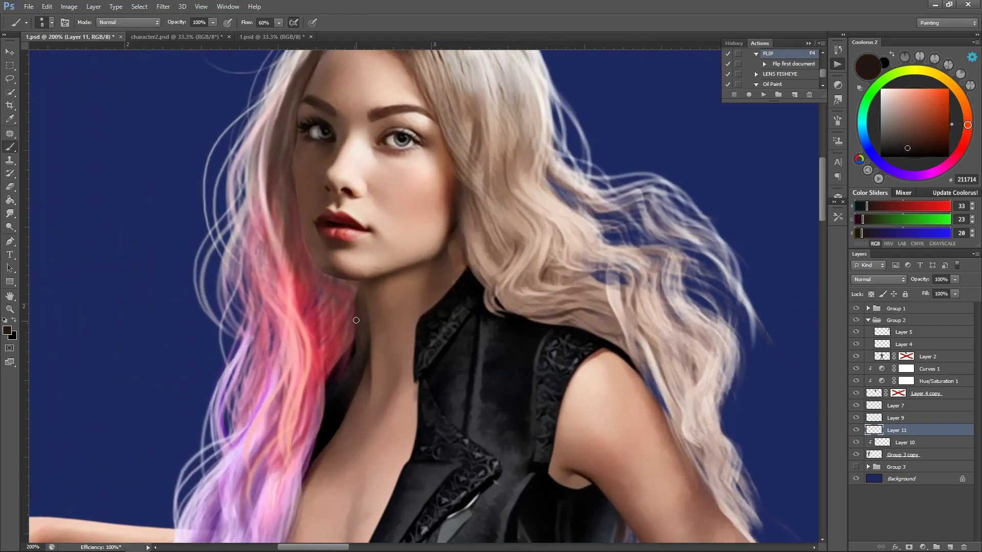
{"action": "left_click", "coordinate": [351, 354], "text": "alt"}
{"action": "left_click_drag", "start_coordinate": [358, 296], "coordinate": [363, 355]}
{"action": "left_click_drag", "start_coordinate": [363, 295], "coordinate": [367, 342]}
Step: Save the document with the finished coloured hair
{"action": "key", "text": "z"}
{"action": "left_click", "coordinate": [391, 215], "text": "alt"}
{"action": "left_click", "coordinate": [391, 215], "text": "alt"}
{"action": "left_click", "coordinate": [391, 215], "text": "alt"}
{"action": "left_click", "coordinate": [391, 215], "text": "alt"}
{"action": "key", "text": "ctrl+s"}
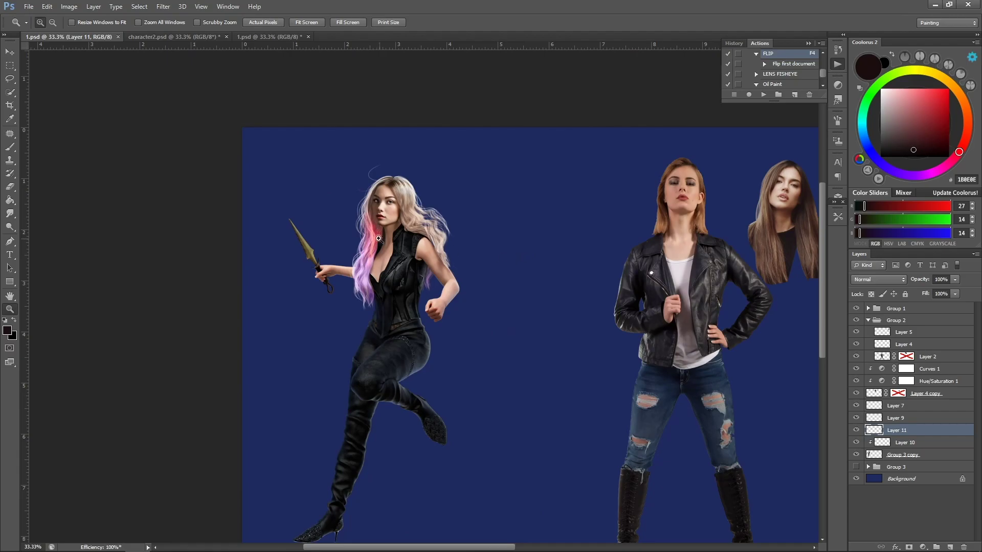
Step: Add a new layer above Layer 11 and paint a bright red FF1400 check mark beside the blonde warrior's head
{"action": "left_click", "coordinate": [307, 206]}
{"action": "key", "text": "b"}
{"action": "left_click", "coordinate": [468, 201], "text": "alt"}
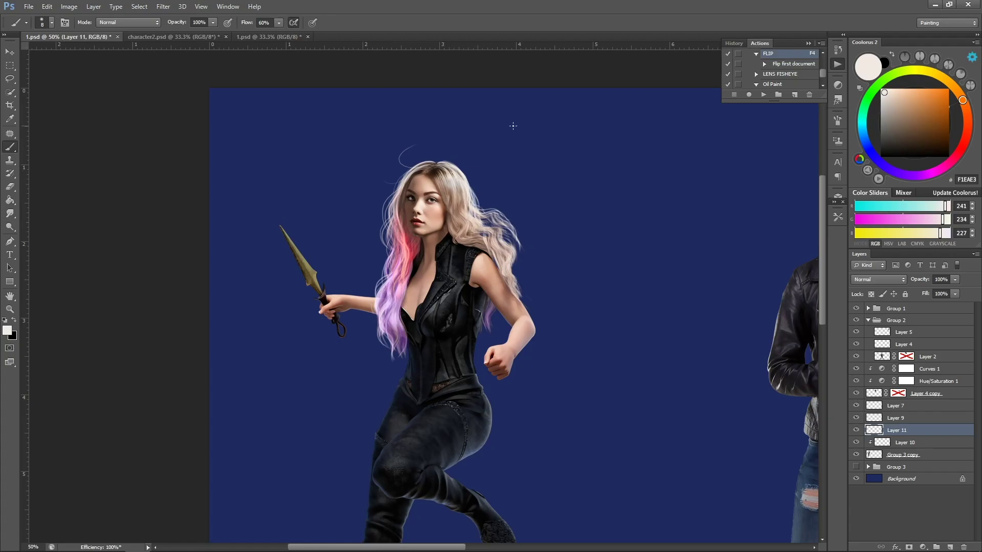
{"action": "left_click", "coordinate": [949, 547]}
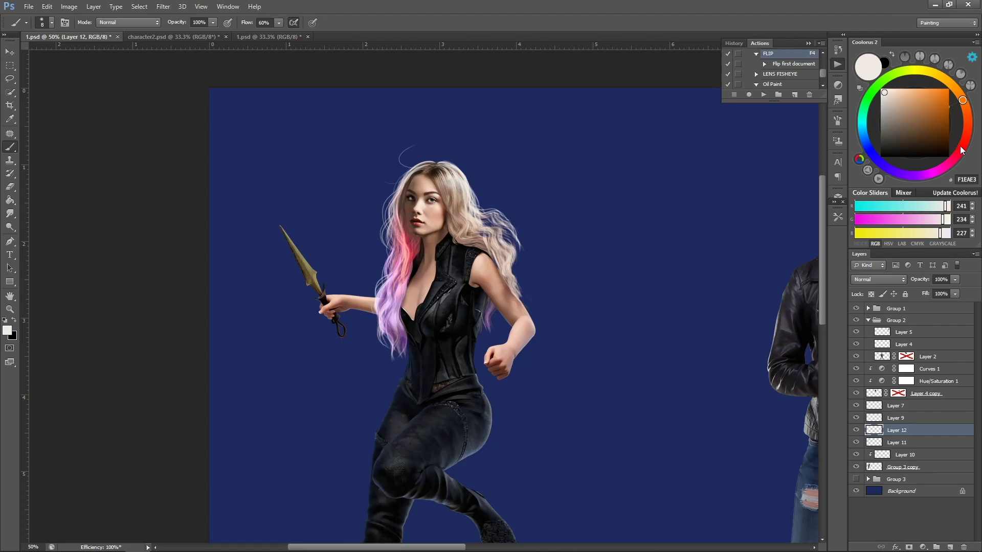
{"action": "left_click", "coordinate": [964, 142]}
{"action": "left_click", "coordinate": [948, 89]}
{"action": "left_click_drag", "start_coordinate": [477, 168], "coordinate": [548, 135]}
{"action": "key", "text": "z"}
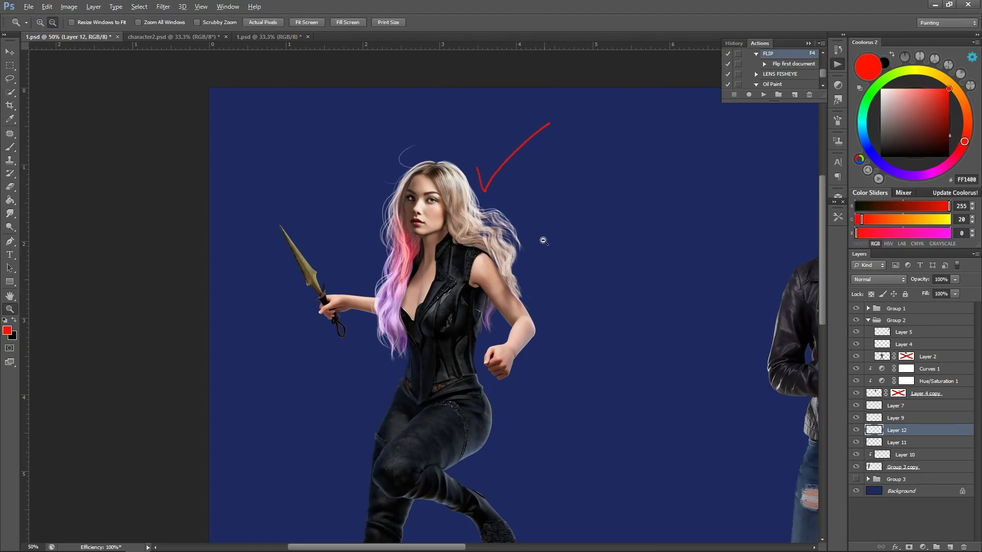
{"action": "left_click", "coordinate": [541, 215], "text": "alt"}
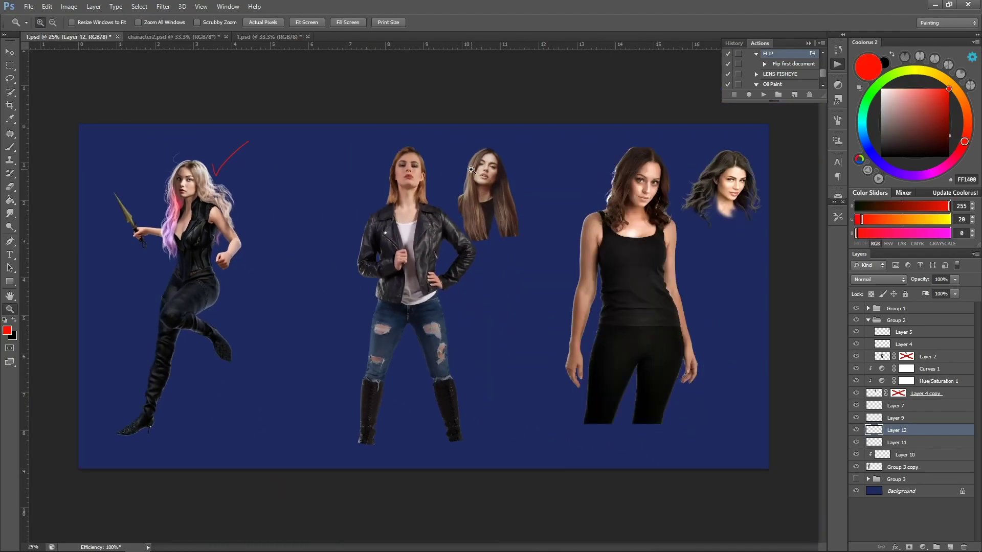
Step: Inspect the blonde warrior's finished head and coloured hair up close and from a distance
{"action": "left_click", "coordinate": [470, 169]}
{"action": "left_click", "coordinate": [128, 204]}
{"action": "left_click", "coordinate": [127, 205]}
{"action": "key", "text": "h"}
{"action": "left_click_drag", "start_coordinate": [153, 205], "coordinate": [377, 201]}
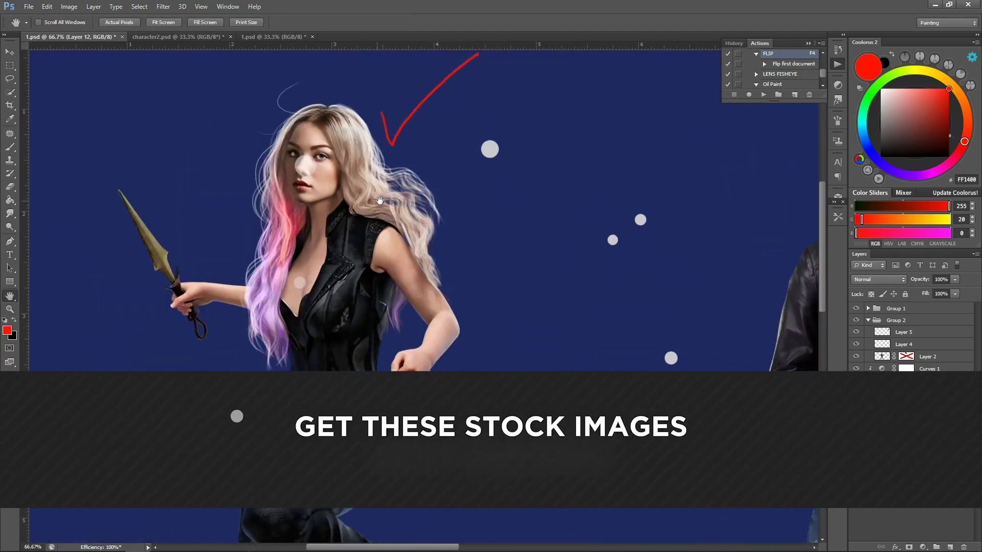
{"action": "key", "text": "z"}
{"action": "left_click", "coordinate": [373, 219], "text": "alt"}
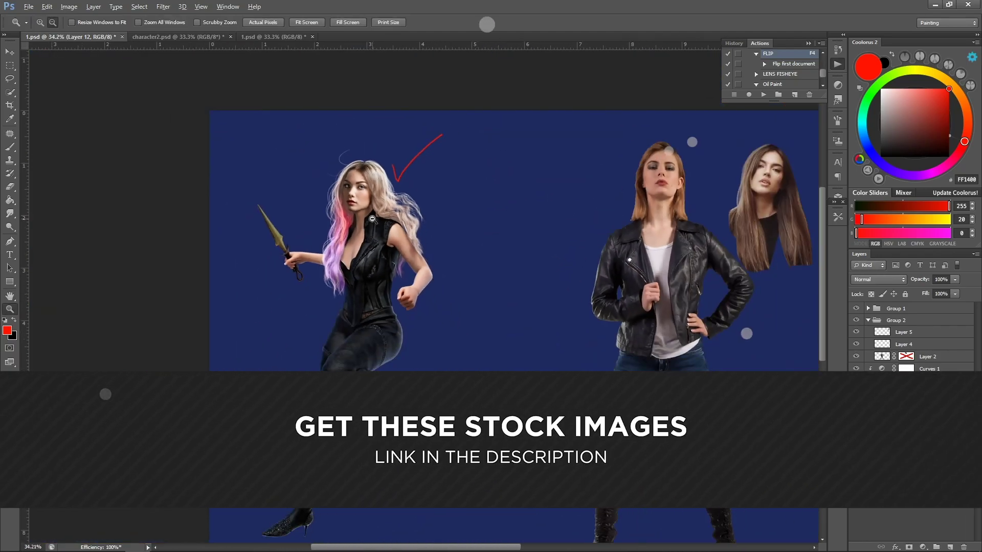
Step: Group the blonde warrior's layers from Group 3 up to Layer 7, and hide the new group
{"action": "left_click", "coordinate": [722, 222]}
{"action": "key", "text": "h"}
{"action": "left_click_drag", "start_coordinate": [721, 221], "coordinate": [470, 254]}
{"action": "key", "text": "z"}
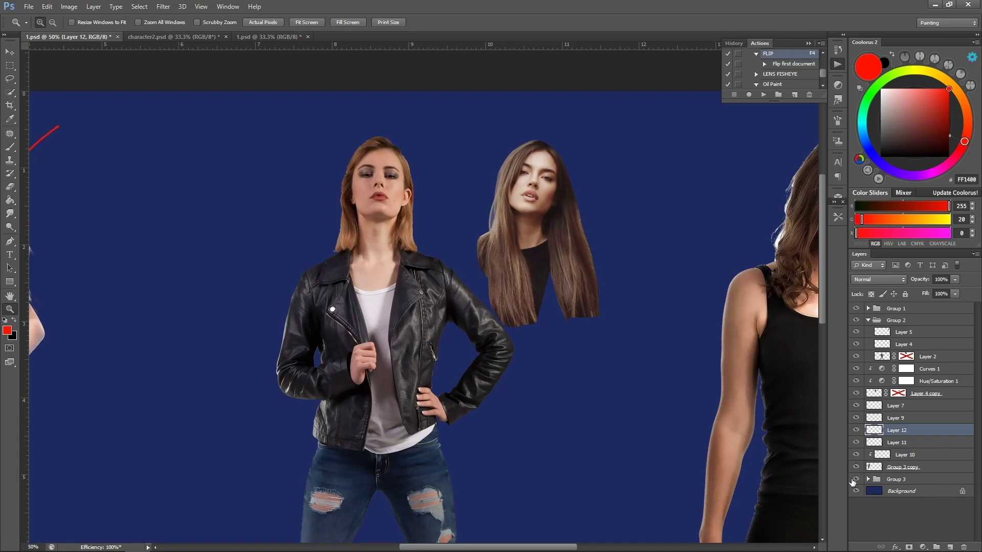
{"action": "left_click", "coordinate": [851, 481]}
{"action": "left_click", "coordinate": [906, 479]}
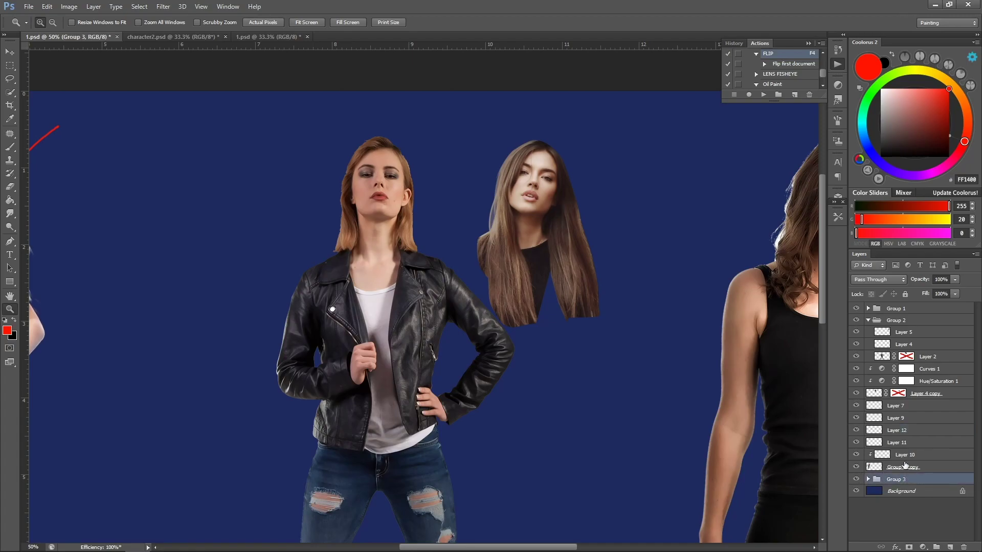
{"action": "left_click", "coordinate": [913, 408], "text": "shift"}
{"action": "key", "text": "ctrl+g"}
{"action": "left_click", "coordinate": [855, 405]}
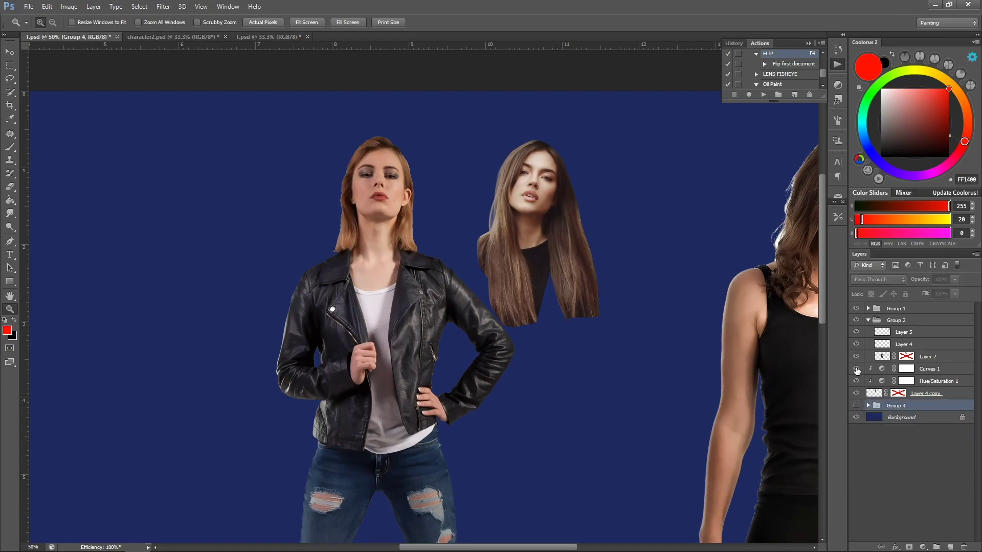
Step: Toggle the visibility of Group 1, Layer 2 and Layer 4 copy to identify what each one holds
{"action": "left_click", "coordinate": [856, 308]}
{"action": "left_click", "coordinate": [856, 308]}
{"action": "left_click", "coordinate": [855, 357]}
{"action": "left_click", "coordinate": [856, 356]}
{"action": "left_click", "coordinate": [854, 394]}
{"action": "left_click", "coordinate": [854, 394]}
Step: Try to move Layer 4 copy and its two adjustment layers to the top of Group 2
{"action": "left_click", "coordinate": [925, 393]}
{"action": "left_click", "coordinate": [930, 369], "text": "shift"}
{"action": "left_click_drag", "start_coordinate": [930, 369], "coordinate": [929, 332]}
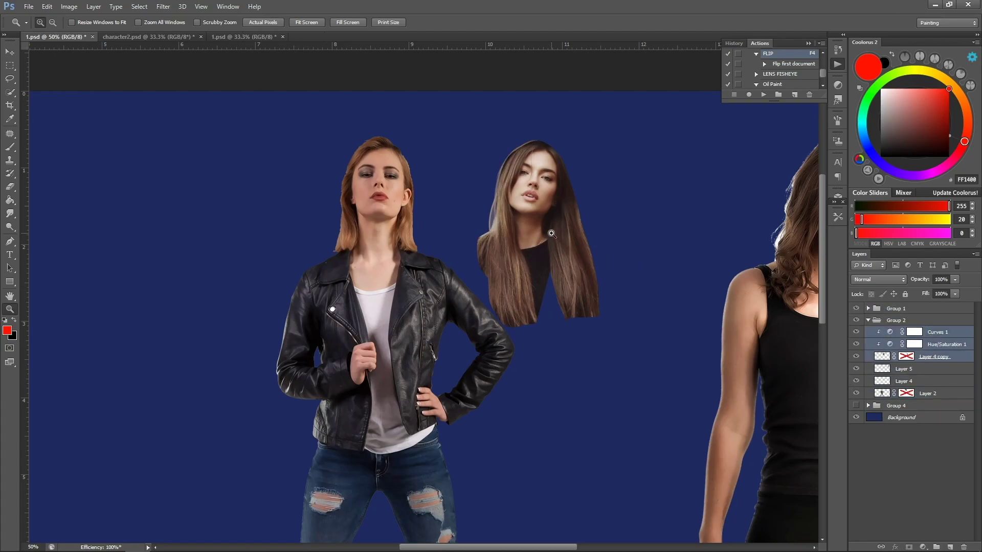
{"action": "key", "text": "ctrl+z"}
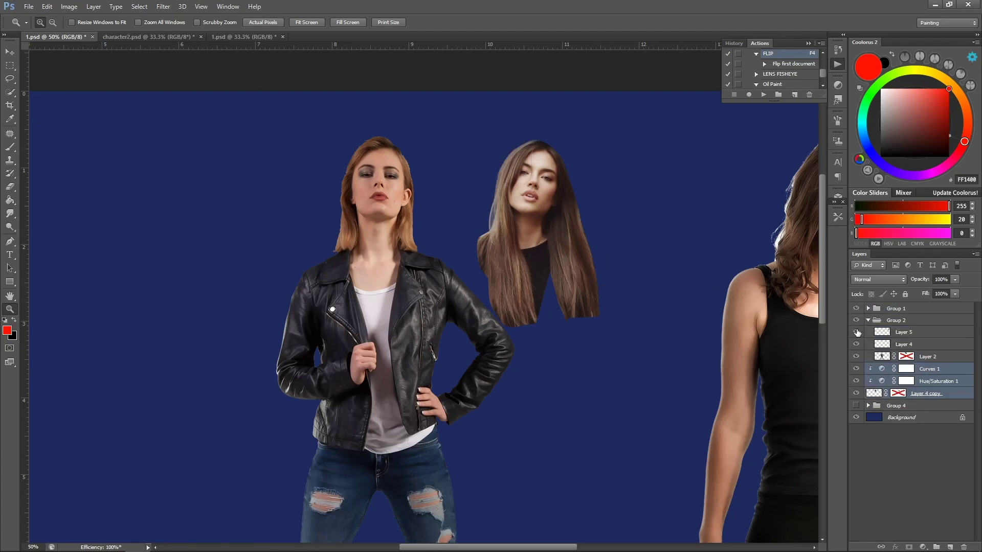
Step: Move Layer 2 below Layer 4 copy, and group Layer 4 with the Curves, Hue/Saturation and Layer 4 copy layers
{"action": "left_click_drag", "start_coordinate": [922, 345], "coordinate": [905, 399]}
{"action": "left_click", "coordinate": [929, 346]}
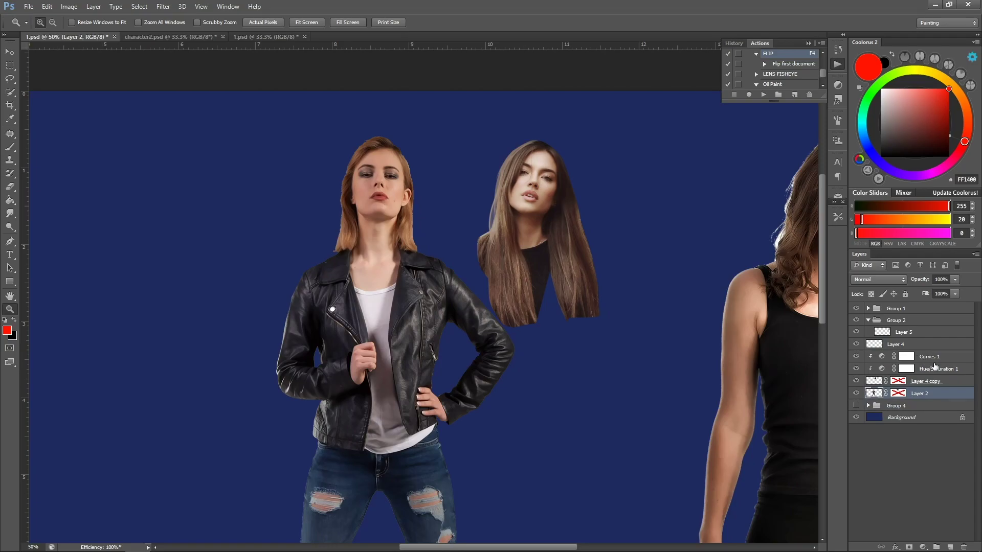
{"action": "left_click", "coordinate": [899, 344]}
{"action": "left_click", "coordinate": [940, 381], "text": "shift"}
{"action": "key", "text": "ctrl+g"}
Step: Move the brunette portrait group onto the leather-jacket figure's head and rotate it to match the head's tilt
{"action": "key", "text": "v"}
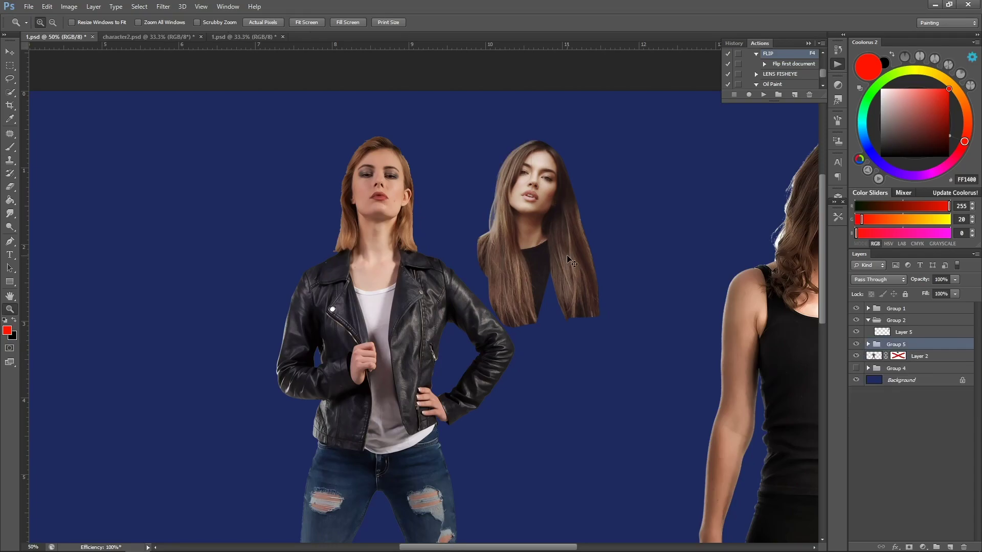
{"action": "left_click_drag", "start_coordinate": [497, 220], "coordinate": [384, 219]}
{"action": "key", "text": "ctrl+t"}
{"action": "left_click_drag", "start_coordinate": [553, 217], "coordinate": [545, 204]}
{"action": "left_click_drag", "start_coordinate": [394, 208], "coordinate": [433, 229]}
{"action": "key", "text": "Return"}
Step: Set the portrait group to 68% opacity, duplicate it and hide the original Group 5
{"action": "key", "text": "6"}
{"action": "key", "text": "8"}
{"action": "key", "text": "ctrl+j"}
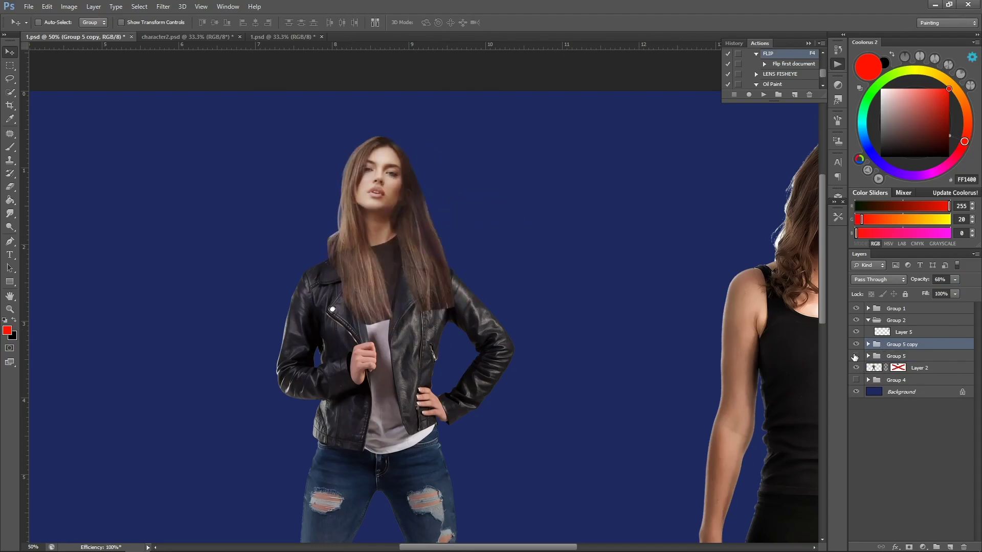
{"action": "left_click", "coordinate": [855, 355]}
Step: Enlarge the duplicated portrait slightly, align it with the figure's face and return its opacity to 100%
{"action": "key", "text": "ctrl+t"}
{"action": "left_click_drag", "start_coordinate": [459, 324], "coordinate": [462, 328]}
{"action": "left_click_drag", "start_coordinate": [404, 266], "coordinate": [404, 271]}
{"action": "left_click", "coordinate": [513, 23]}
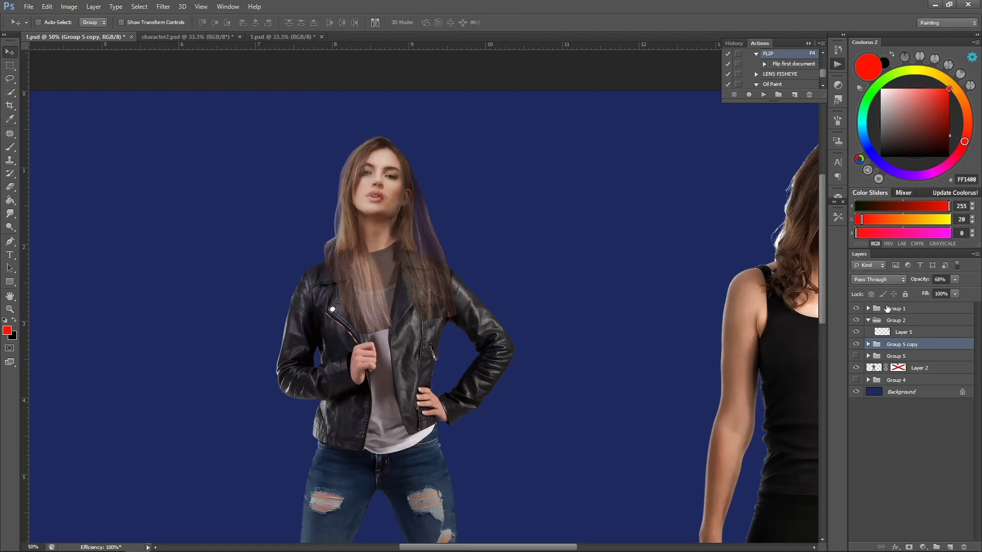
{"action": "key", "text": "0"}
Step: Add a mask to Group 5 copy and paint out the portrait's black top and the long hair over the jacket
{"action": "left_click", "coordinate": [909, 547]}
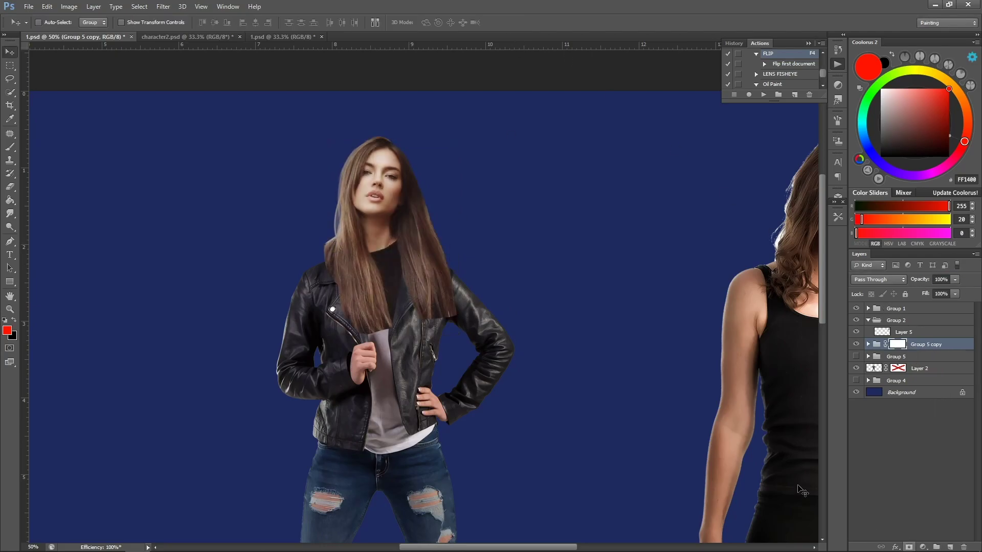
{"action": "key", "text": "b"}
{"action": "key", "text": "bracketright"}
{"action": "key", "text": "bracketright"}
{"action": "key", "text": "bracketright"}
{"action": "key", "text": "bracketright"}
{"action": "mouse_move", "coordinate": [392, 267]}
{"action": "left_mouse_down"}
{"action": "mouse_move", "coordinate": [388, 296]}
{"action": "mouse_move", "coordinate": [386, 255]}
{"action": "mouse_move", "coordinate": [377, 281]}
{"action": "mouse_move", "coordinate": [396, 243]}
{"action": "mouse_move", "coordinate": [390, 281]}
{"action": "mouse_move", "coordinate": [400, 303]}
{"action": "mouse_move", "coordinate": [396, 263]}
{"action": "mouse_move", "coordinate": [410, 304]}
{"action": "mouse_move", "coordinate": [411, 289]}
{"action": "mouse_move", "coordinate": [385, 325]}
{"action": "mouse_move", "coordinate": [364, 323]}
{"action": "mouse_move", "coordinate": [364, 293]}
{"action": "mouse_move", "coordinate": [372, 289]}
{"action": "mouse_move", "coordinate": [382, 347]}
{"action": "mouse_move", "coordinate": [347, 301]}
{"action": "mouse_move", "coordinate": [372, 282]}
{"action": "mouse_move", "coordinate": [362, 260]}
{"action": "mouse_move", "coordinate": [364, 309]}
{"action": "mouse_move", "coordinate": [362, 260]}
{"action": "mouse_move", "coordinate": [405, 387]}
{"action": "mouse_move", "coordinate": [365, 297]}
{"action": "mouse_move", "coordinate": [360, 337]}
{"action": "mouse_move", "coordinate": [326, 331]}
{"action": "mouse_move", "coordinate": [305, 347]}
{"action": "left_mouse_up"}
{"action": "mouse_move", "coordinate": [415, 301]}
{"action": "left_mouse_down"}
{"action": "mouse_move", "coordinate": [422, 332]}
{"action": "mouse_move", "coordinate": [448, 307]}
{"action": "mouse_move", "coordinate": [431, 292]}
{"action": "mouse_move", "coordinate": [460, 309]}
{"action": "mouse_move", "coordinate": [414, 263]}
{"action": "left_mouse_up"}
{"action": "key", "text": "x"}
Step: Nudge the masked portrait head down so it sits lower on the figure's neck
{"action": "key", "text": "z"}
{"action": "left_click", "coordinate": [394, 188], "text": "alt"}
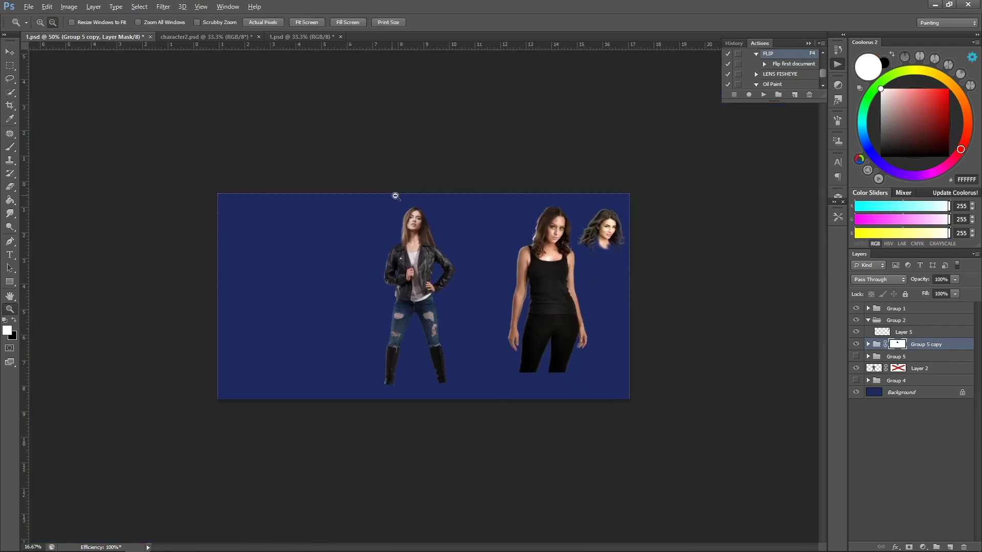
{"action": "left_click", "coordinate": [395, 176], "text": "ctrl"}
{"action": "left_click_drag", "start_coordinate": [426, 153], "coordinate": [426, 172]}
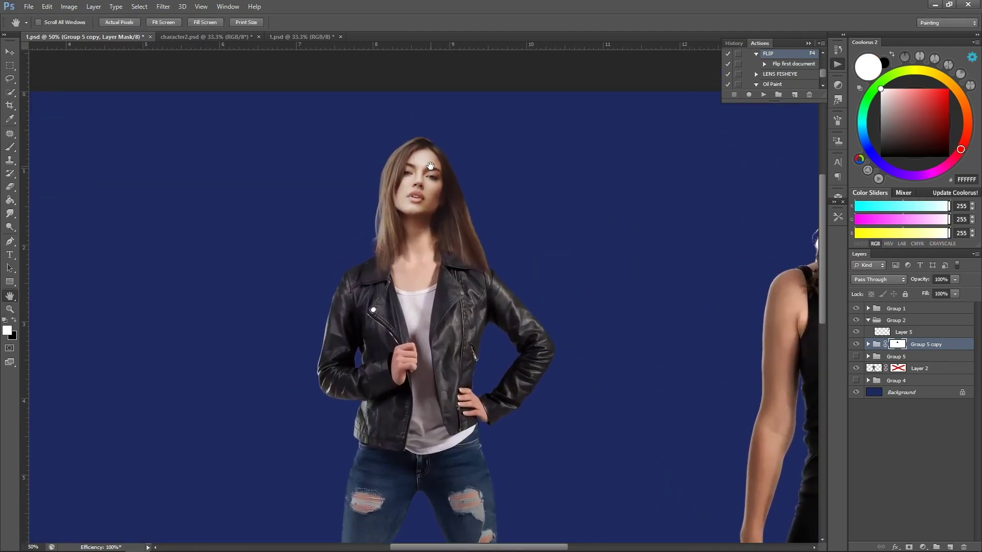
{"action": "key", "text": "v"}
{"action": "key", "text": "Down"}
{"action": "key", "text": "Down"}
{"action": "key", "text": "Down"}
{"action": "key", "text": "Down"}
{"action": "key", "text": "Down"}
{"action": "key", "text": "Down"}
{"action": "key", "text": "Down"}
{"action": "key", "text": "Down"}
{"action": "key", "text": "Down"}
{"action": "key", "text": "Down"}
{"action": "key", "text": "Down"}
{"action": "key", "text": "Down"}
{"action": "key", "text": "Down"}
{"action": "key", "text": "Down"}
{"action": "key", "text": "Down"}
{"action": "key", "text": "Down"}
{"action": "key", "text": "Down"}
{"action": "key", "text": "Down"}
{"action": "key", "text": "Down"}
{"action": "key", "text": "Down"}
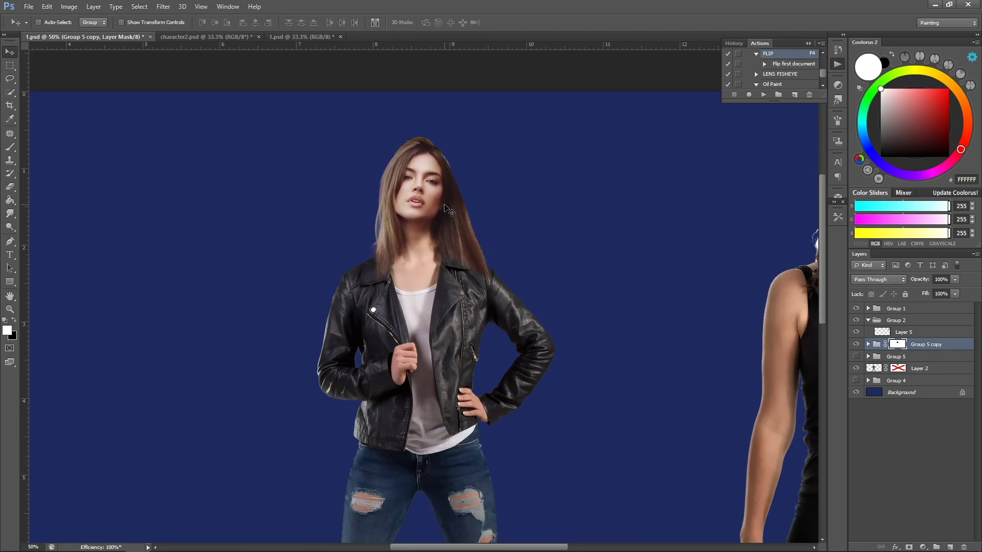
{"action": "key", "text": "Down"}
{"action": "key", "text": "Down"}
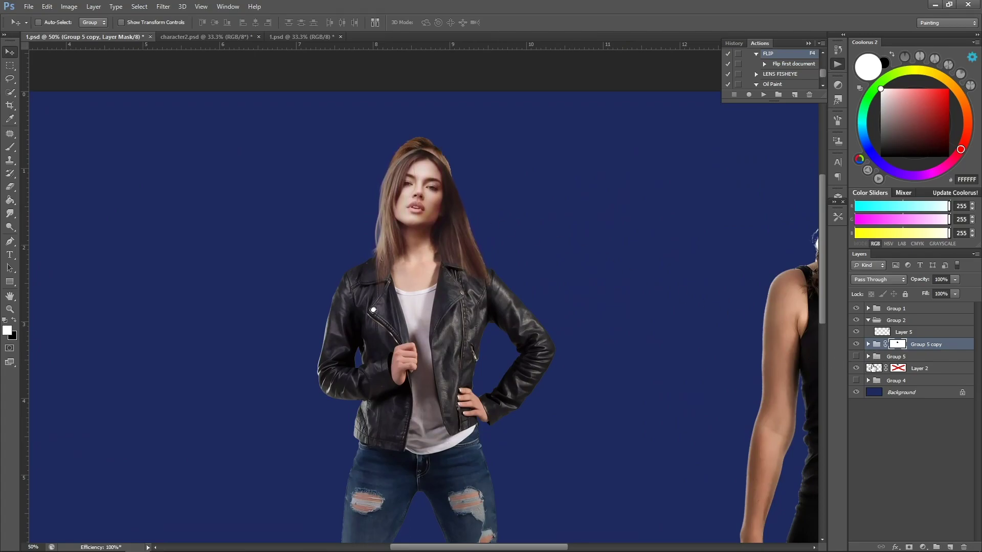
Step: Enable Layer 2's mask to hide the original head, and brush the mask around the top of the hair
{"action": "left_click", "coordinate": [874, 368]}
{"action": "left_click", "coordinate": [898, 368], "text": "shift"}
{"action": "key", "text": "b"}
{"action": "key", "text": "d"}
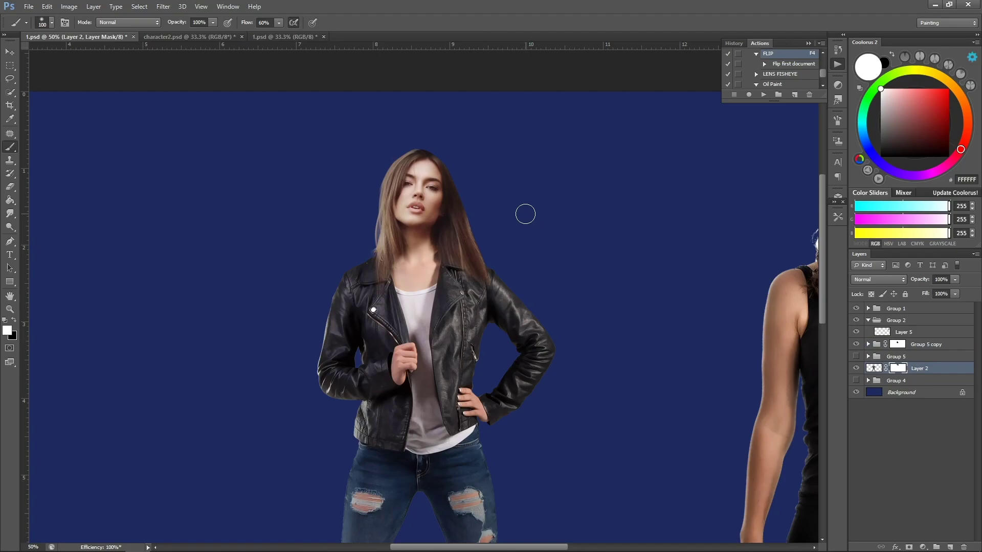
{"action": "key", "text": "x"}
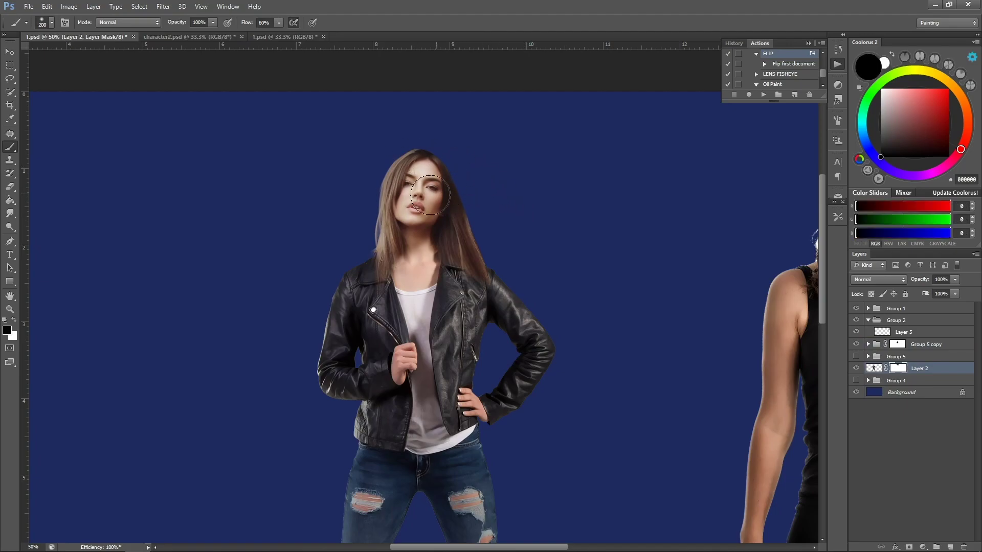
{"action": "key", "text": "x"}
{"action": "mouse_move", "coordinate": [458, 188]}
{"action": "left_mouse_down"}
{"action": "mouse_move", "coordinate": [412, 149]}
{"action": "mouse_move", "coordinate": [448, 175]}
{"action": "mouse_move", "coordinate": [386, 148]}
{"action": "left_mouse_up"}
{"action": "key", "text": "x"}
Step: Refine Group 5 copy's mask around the neck and jacket collar with a 100 px brush
{"action": "left_click", "coordinate": [899, 344]}
{"action": "key", "text": "bracketleft"}
{"action": "key", "text": "bracketleft"}
{"action": "key", "text": "bracketleft"}
{"action": "key", "text": "bracketleft"}
{"action": "key", "text": "x"}
{"action": "key", "text": "x"}
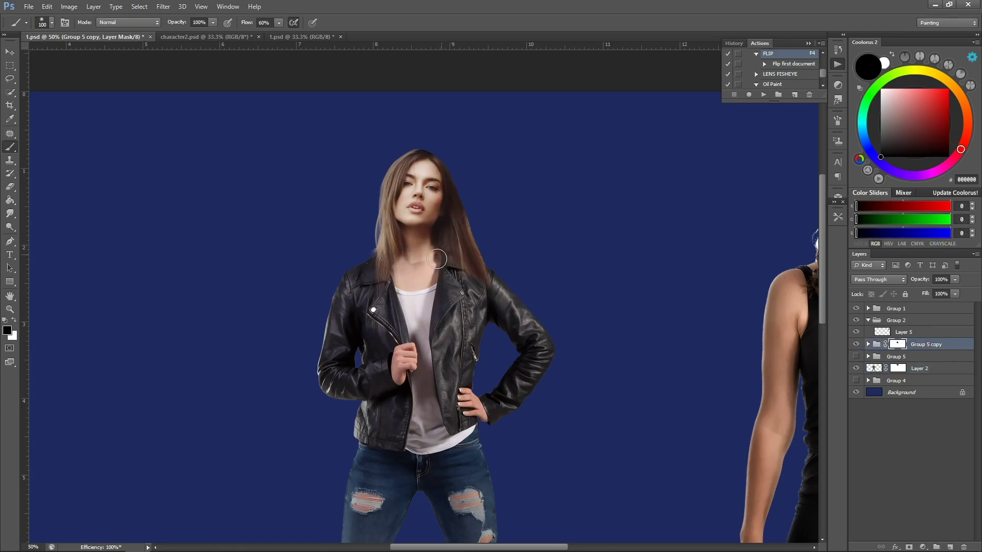
{"action": "key", "text": "x"}
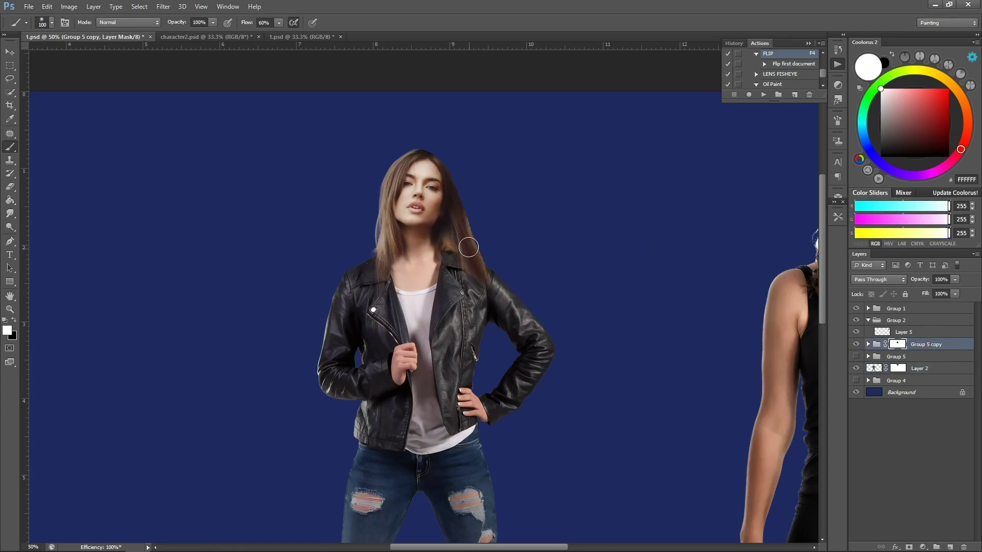
Step: Inspect the blended head at different magnifications and toggle Group 5 copy to compare the figure with and without it
{"action": "key", "text": "z"}
{"action": "left_click", "coordinate": [446, 185], "text": "alt"}
{"action": "left_click", "coordinate": [400, 186]}
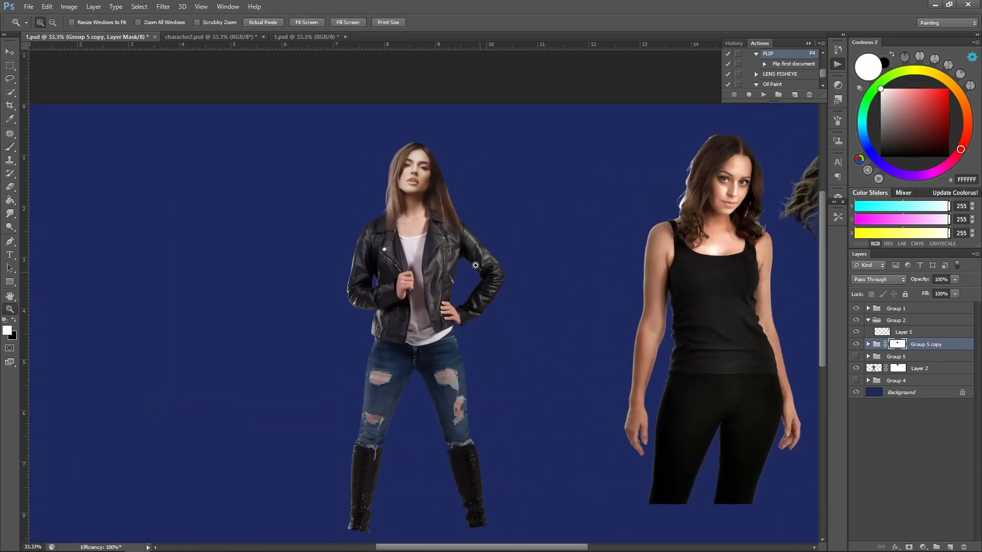
{"action": "left_click", "coordinate": [387, 147]}
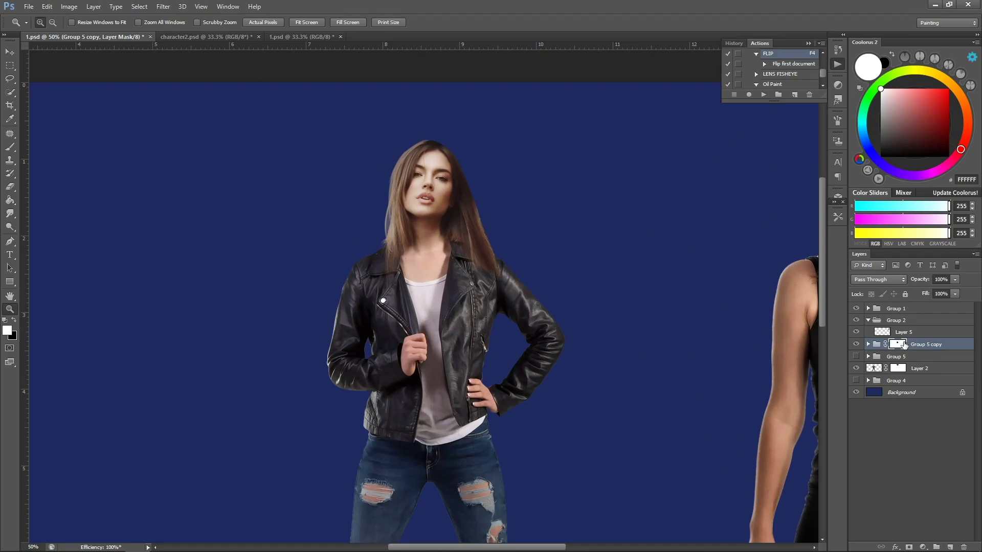
{"action": "left_click", "coordinate": [915, 547]}
{"action": "key", "text": "Escape"}
{"action": "left_click", "coordinate": [930, 359]}
{"action": "left_click", "coordinate": [857, 345]}
{"action": "left_click", "coordinate": [856, 345]}
Step: Add a darkening Curves adjustment clipped to Layer 2 with input 116 and output 86, and invert its mask to black
{"action": "left_click", "coordinate": [902, 367]}
{"action": "left_click", "coordinate": [922, 547]}
{"action": "left_click", "coordinate": [909, 383]}
{"action": "right_click", "coordinate": [936, 368]}
{"action": "left_click", "coordinate": [870, 287]}
{"action": "left_click_drag", "start_coordinate": [163, 246], "coordinate": [161, 254]}
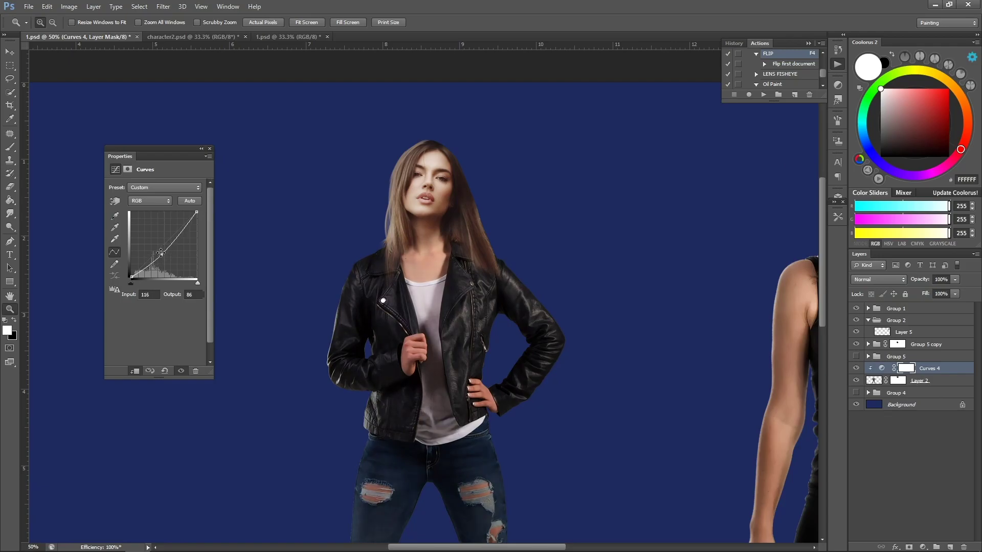
{"action": "key", "text": "ctrl+i"}
Step: Select Group 5 copy's mask and set up an 80 px black brush for it
{"action": "key", "text": "b"}
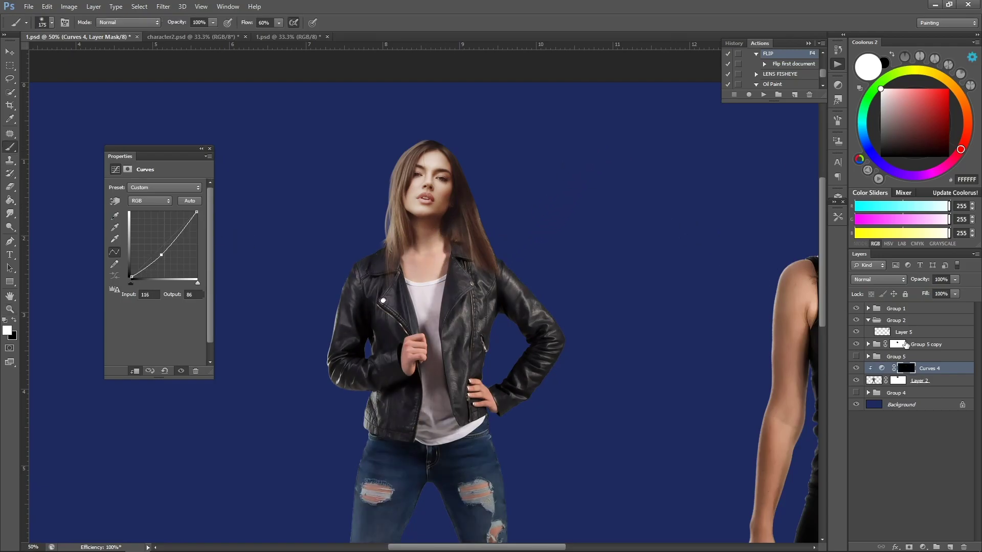
{"action": "left_click", "coordinate": [903, 344]}
{"action": "key", "text": "bracketleft"}
{"action": "key", "text": "bracketleft"}
{"action": "key", "text": "bracketleft"}
{"action": "key", "text": "bracketleft"}
{"action": "key", "text": "bracketleft"}
{"action": "key", "text": "x"}
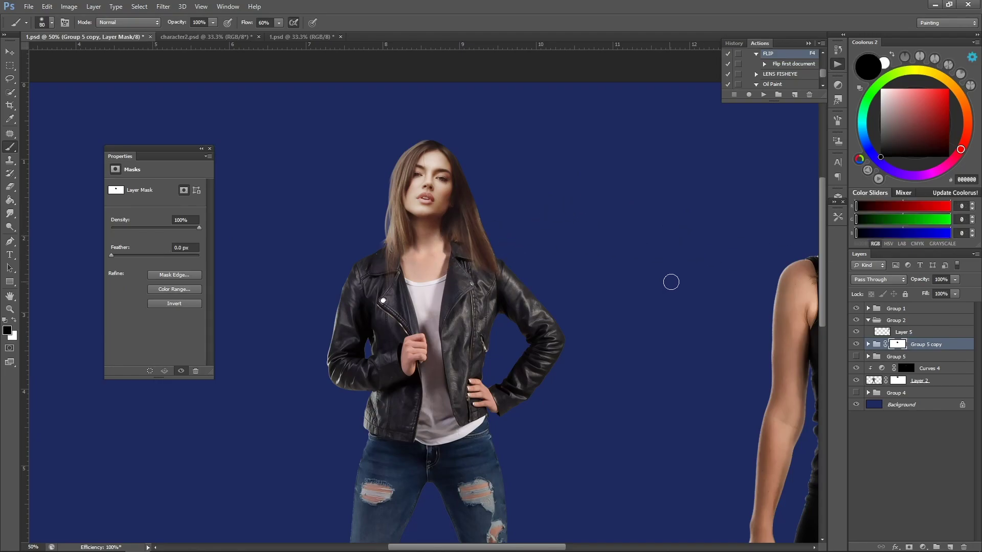
Step: Add a new layer above Layer 5 and sample the light tan CEAF97 from the portrait's hair
{"action": "left_click", "coordinate": [925, 335]}
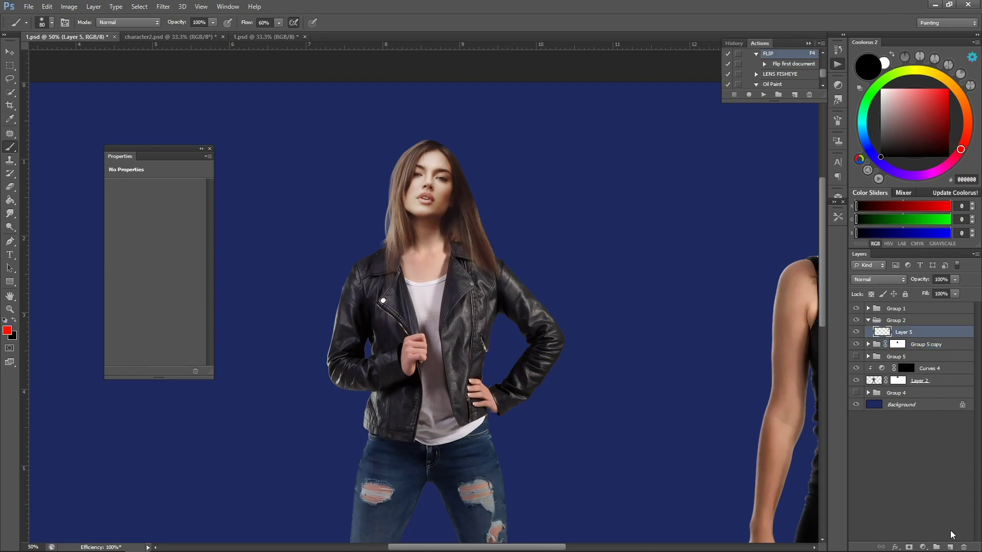
{"action": "left_click", "coordinate": [949, 547]}
{"action": "scroll", "coordinate": [420, 136], "scroll_direction": "up", "scroll_amount": 1}
{"action": "key", "text": "b"}
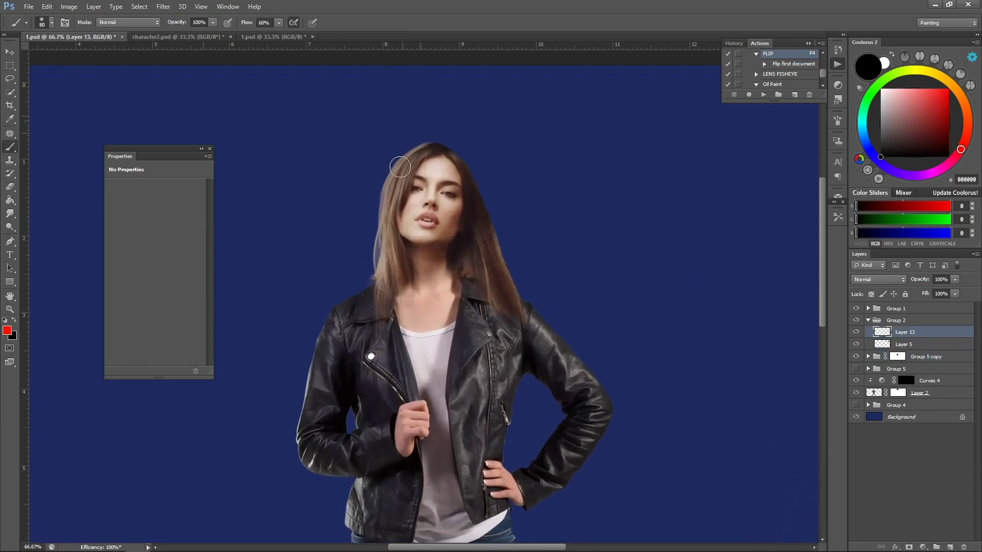
{"action": "left_click", "coordinate": [390, 228], "text": "alt"}
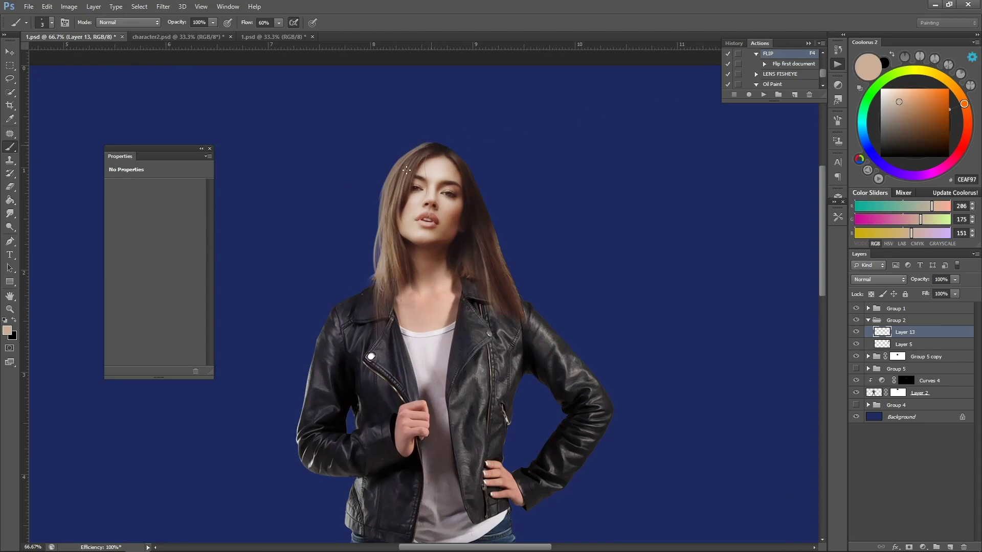
Step: Paint fine light strands on Layer 13 over the crown and down the lit side of the hair beside the face
{"action": "scroll", "coordinate": [409, 128], "scroll_direction": "up", "scroll_amount": 1}
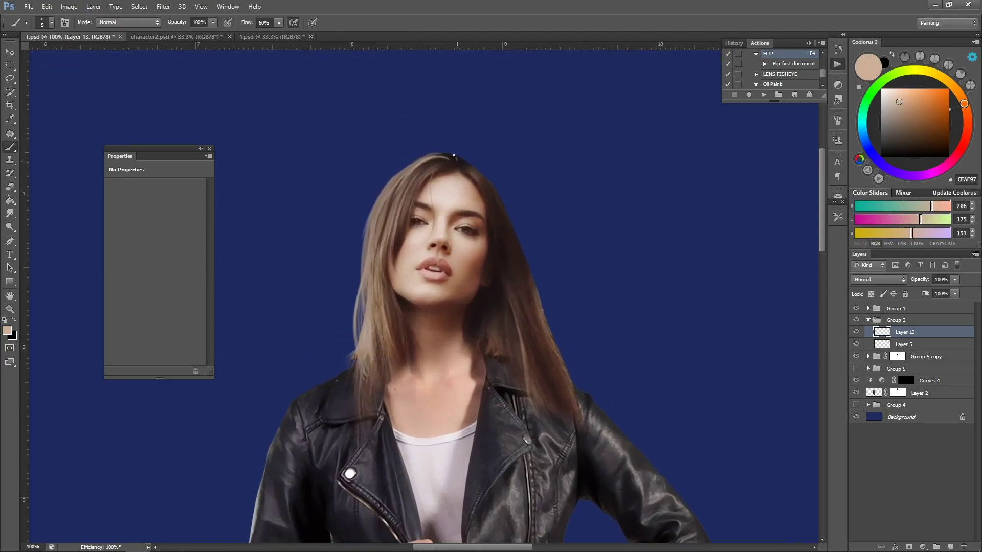
{"action": "key", "text": "bracketleft"}
{"action": "left_click_drag", "start_coordinate": [422, 156], "coordinate": [386, 217]}
{"action": "mouse_move", "coordinate": [404, 174]}
{"action": "left_mouse_down"}
{"action": "mouse_move", "coordinate": [389, 222]}
{"action": "mouse_move", "coordinate": [393, 247]}
{"action": "left_mouse_up"}
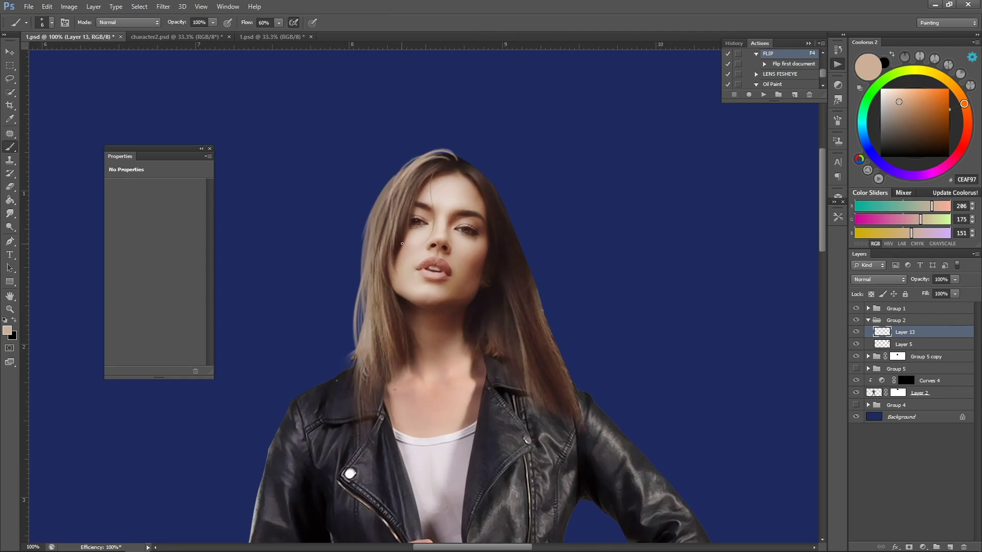
{"action": "left_click", "coordinate": [392, 262], "text": "alt"}
{"action": "left_click", "coordinate": [399, 178], "text": "alt"}
{"action": "left_click_drag", "start_coordinate": [392, 176], "coordinate": [378, 243]}
{"action": "mouse_move", "coordinate": [379, 194]}
{"action": "left_mouse_down"}
{"action": "mouse_move", "coordinate": [363, 236]}
{"action": "mouse_move", "coordinate": [360, 304]}
{"action": "left_mouse_up"}
Step: Lighten the brush colour and paint thin loose strands along the outer edge of the lit hair down to the jacket shoulder
{"action": "left_click", "coordinate": [894, 91]}
{"action": "key", "text": "bracketright"}
{"action": "key", "text": "bracketright"}
{"action": "left_click_drag", "start_coordinate": [366, 255], "coordinate": [351, 356]}
{"action": "left_click_drag", "start_coordinate": [394, 177], "coordinate": [360, 267]}
{"action": "key", "text": "ctrl+z"}
{"action": "mouse_move", "coordinate": [403, 168]}
{"action": "left_mouse_down"}
{"action": "mouse_move", "coordinate": [359, 246]}
{"action": "mouse_move", "coordinate": [352, 356]}
{"action": "left_mouse_up"}
Step: Sample hair tones and paint tapered lock tips falling from beside the neck onto the chest
{"action": "mouse_move", "coordinate": [364, 303]}
{"action": "left_mouse_down"}
{"action": "mouse_move", "coordinate": [351, 397]}
{"action": "mouse_move", "coordinate": [406, 409]}
{"action": "left_mouse_up"}
{"action": "left_click", "coordinate": [385, 348], "text": "alt"}
{"action": "key", "text": "bracketright"}
{"action": "left_click_drag", "start_coordinate": [392, 381], "coordinate": [411, 411]}
{"action": "left_click_drag", "start_coordinate": [398, 335], "coordinate": [416, 424]}
{"action": "left_click", "coordinate": [409, 355], "text": "alt"}
{"action": "key", "text": "bracketright"}
{"action": "key", "text": "bracketright"}
{"action": "mouse_move", "coordinate": [409, 355]}
{"action": "left_mouse_down"}
{"action": "mouse_move", "coordinate": [394, 411]}
{"action": "mouse_move", "coordinate": [409, 424]}
{"action": "left_mouse_up"}
{"action": "left_click_drag", "start_coordinate": [424, 367], "coordinate": [401, 424]}
Step: Extend the inner lock beside the neck with sampled brown strands reaching down over the jacket collar
{"action": "left_click", "coordinate": [390, 332], "text": "alt"}
{"action": "mouse_move", "coordinate": [390, 327]}
{"action": "left_mouse_down"}
{"action": "mouse_move", "coordinate": [410, 413]}
{"action": "mouse_move", "coordinate": [390, 382]}
{"action": "mouse_move", "coordinate": [385, 397]}
{"action": "left_mouse_up"}
{"action": "key", "text": "bracketright"}
{"action": "left_click", "coordinate": [406, 355], "text": "alt"}
{"action": "key", "text": "ctrl+z"}
{"action": "left_click", "coordinate": [402, 354], "text": "alt"}
{"action": "left_click_drag", "start_coordinate": [391, 330], "coordinate": [394, 409]}
{"action": "left_click_drag", "start_coordinate": [389, 351], "coordinate": [415, 426]}
Step: Resample hair tones and paint strands through the middle of the lit-side lock over the collar
{"action": "left_click", "coordinate": [392, 379], "text": "alt"}
{"action": "left_click", "coordinate": [380, 387], "text": "alt"}
{"action": "left_click_drag", "start_coordinate": [378, 356], "coordinate": [388, 432]}
{"action": "left_click", "coordinate": [400, 372], "text": "alt"}
{"action": "left_click", "coordinate": [406, 351], "text": "alt"}
{"action": "left_click_drag", "start_coordinate": [391, 341], "coordinate": [386, 378]}
Step: Sample darker hair browns and paint a curved dark strand over the neck and upper chest
{"action": "left_click", "coordinate": [395, 360], "text": "alt"}
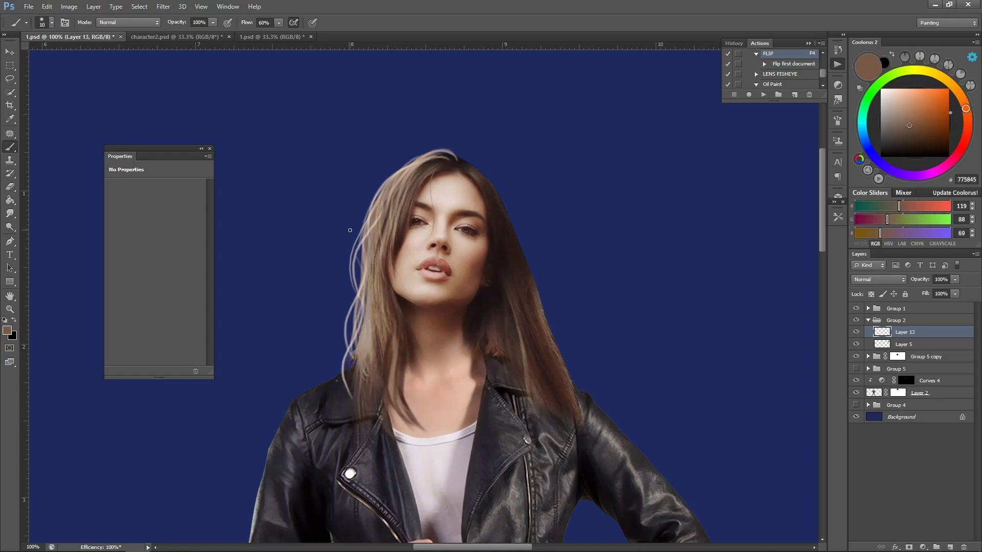
{"action": "left_click", "coordinate": [372, 330], "text": "alt"}
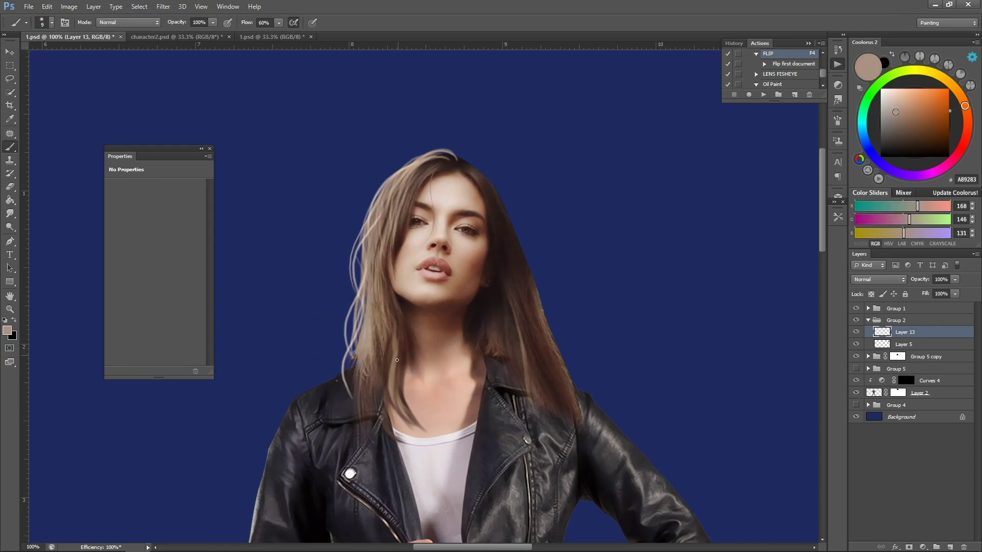
{"action": "left_click", "coordinate": [406, 331], "text": "alt"}
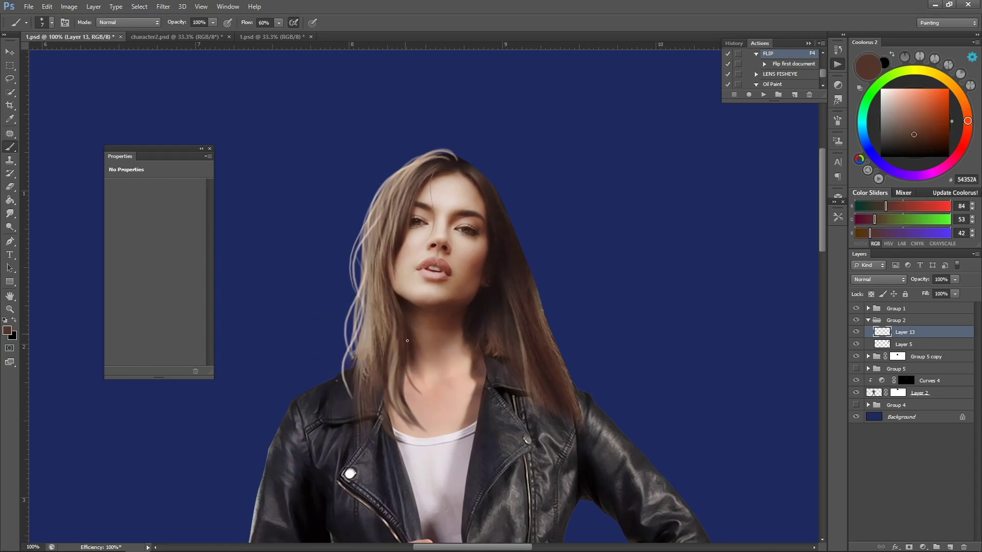
{"action": "left_click", "coordinate": [401, 298], "text": "alt"}
{"action": "key", "text": "]"}
{"action": "key", "text": "]"}
{"action": "left_click_drag", "start_coordinate": [406, 374], "coordinate": [422, 428]}
Step: Sample lighter hair tones with a smaller brush and paint long strands down the outer lock onto the jacket
{"action": "left_click", "coordinate": [393, 381], "text": "alt"}
{"action": "key", "text": "bracketleft"}
{"action": "key", "text": "bracketleft"}
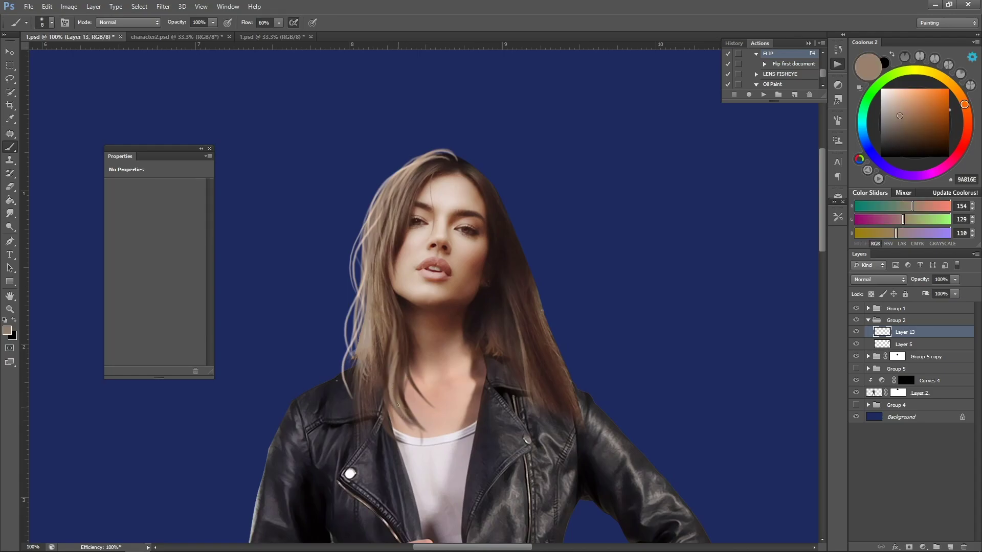
{"action": "left_click", "coordinate": [364, 341], "text": "alt"}
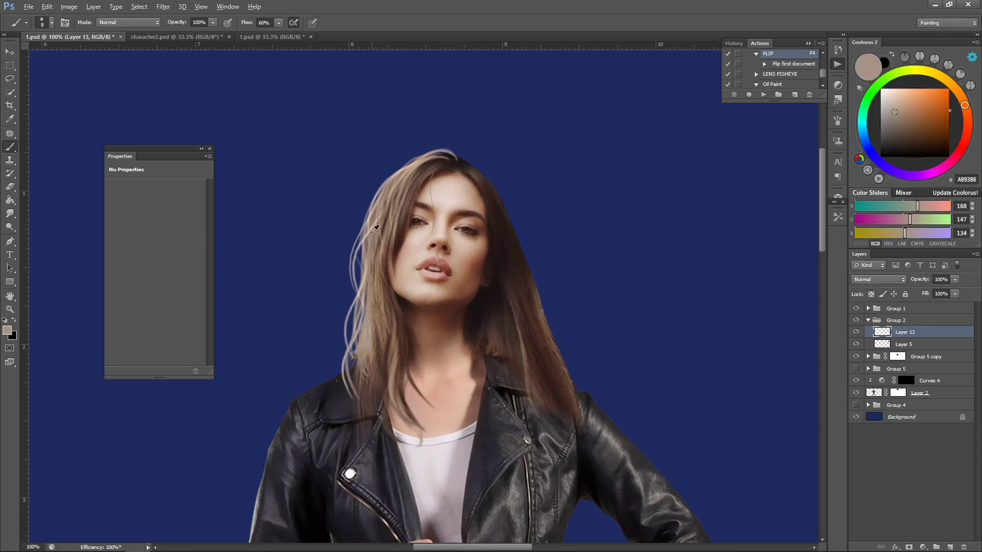
{"action": "left_click", "coordinate": [366, 228], "text": "alt"}
{"action": "mouse_move", "coordinate": [375, 294]}
{"action": "left_mouse_down"}
{"action": "mouse_move", "coordinate": [352, 387]}
{"action": "mouse_move", "coordinate": [374, 402]}
{"action": "left_mouse_up"}
{"action": "key", "text": "bracketright"}
{"action": "mouse_move", "coordinate": [353, 345]}
{"action": "left_mouse_down"}
{"action": "mouse_move", "coordinate": [379, 419]}
{"action": "mouse_move", "coordinate": [372, 431]}
{"action": "left_mouse_up"}
Step: Enlarge the brush and paint a thicker strand of sampled hair colour into the outer lock above the collar
{"action": "left_click", "coordinate": [377, 362], "text": "alt"}
{"action": "key", "text": "bracketright"}
{"action": "key", "text": "bracketright"}
{"action": "key", "text": "bracketright"}
{"action": "key", "text": "bracketright"}
{"action": "key", "text": "bracketright"}
{"action": "mouse_move", "coordinate": [365, 346]}
{"action": "left_mouse_down"}
{"action": "mouse_move", "coordinate": [360, 363]}
{"action": "mouse_move", "coordinate": [379, 415]}
{"action": "left_mouse_up"}
Step: Lengthen the outer lock with overlapping sampled strands that taper to a point on the jacket lapel
{"action": "left_click", "coordinate": [372, 334], "text": "alt"}
{"action": "left_click_drag", "start_coordinate": [373, 327], "coordinate": [367, 432]}
{"action": "left_click_drag", "start_coordinate": [373, 344], "coordinate": [360, 437]}
{"action": "left_click", "coordinate": [381, 352], "text": "alt"}
{"action": "left_click_drag", "start_coordinate": [382, 363], "coordinate": [359, 429]}
{"action": "key", "text": "bracketleft"}
{"action": "left_click", "coordinate": [370, 368], "text": "alt"}
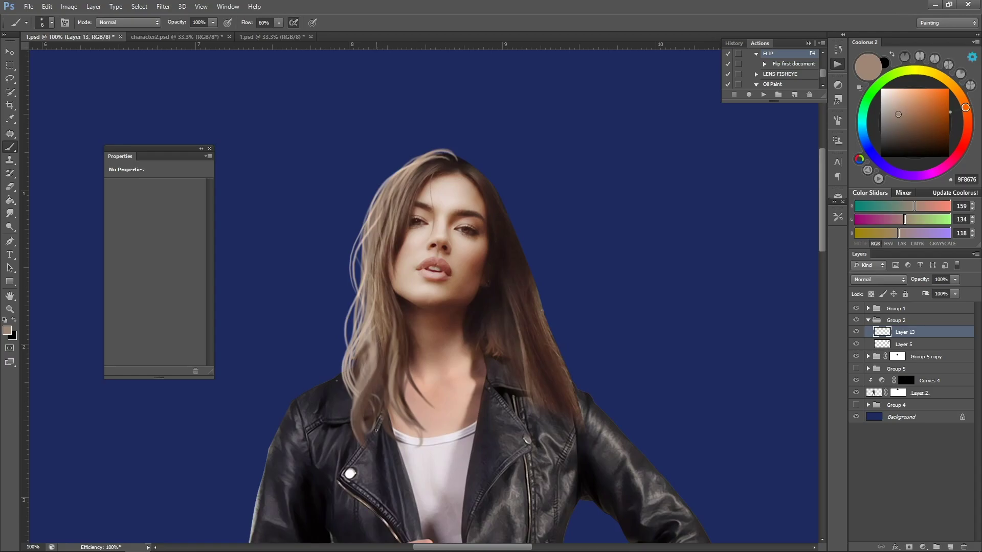
Step: Sample the dark tone 261717 and paint shading between the strands of the lit-side lock
{"action": "key", "text": "e"}
{"action": "key", "text": "b"}
{"action": "left_click", "coordinate": [382, 361], "text": "alt"}
{"action": "left_click", "coordinate": [402, 314], "text": "alt"}
{"action": "key", "text": "bracketright"}
{"action": "mouse_move", "coordinate": [357, 422]}
{"action": "left_mouse_down"}
{"action": "mouse_move", "coordinate": [378, 382]}
{"action": "mouse_move", "coordinate": [364, 335]}
{"action": "mouse_move", "coordinate": [362, 387]}
{"action": "left_mouse_up"}
{"action": "key", "text": "bracketright"}
{"action": "key", "text": "ctrl+z"}
{"action": "key", "text": "ctrl+z"}
{"action": "key", "text": "bracketright"}
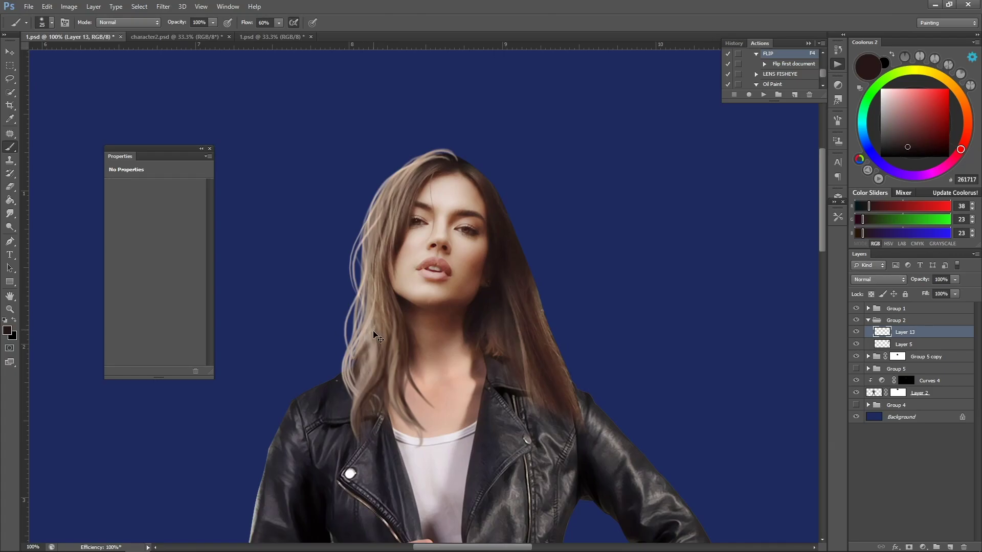
{"action": "key", "text": "bracketleft"}
{"action": "key", "text": "bracketleft"}
{"action": "mouse_move", "coordinate": [372, 330]}
{"action": "left_mouse_down"}
{"action": "mouse_move", "coordinate": [359, 386]}
{"action": "mouse_move", "coordinate": [377, 353]}
{"action": "mouse_move", "coordinate": [383, 300]}
{"action": "left_mouse_up"}
Step: Sample mid and dark browns from the hair and refine the lower lock's strands where they meet the jacket lapel
{"action": "left_click", "coordinate": [385, 297], "text": "alt"}
{"action": "key", "text": "bracketleft"}
{"action": "key", "text": "bracketleft"}
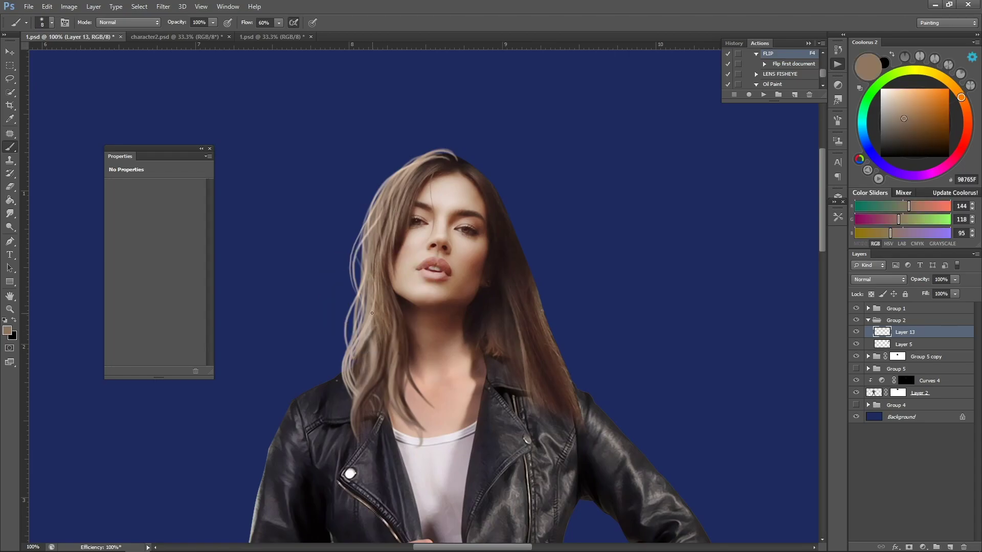
{"action": "left_click_drag", "start_coordinate": [367, 344], "coordinate": [361, 383]}
{"action": "left_click", "coordinate": [382, 372], "text": "alt"}
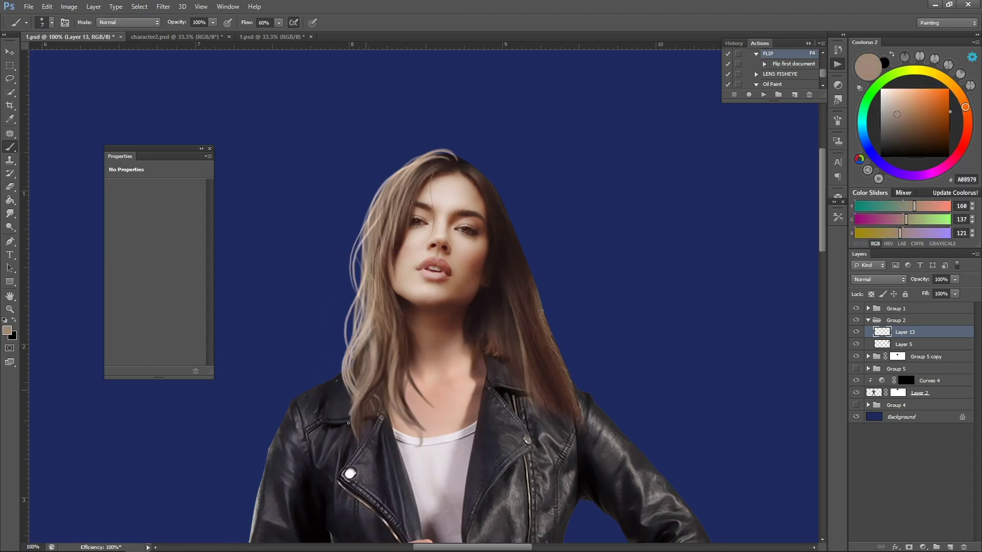
{"action": "left_click", "coordinate": [362, 444], "text": "alt"}
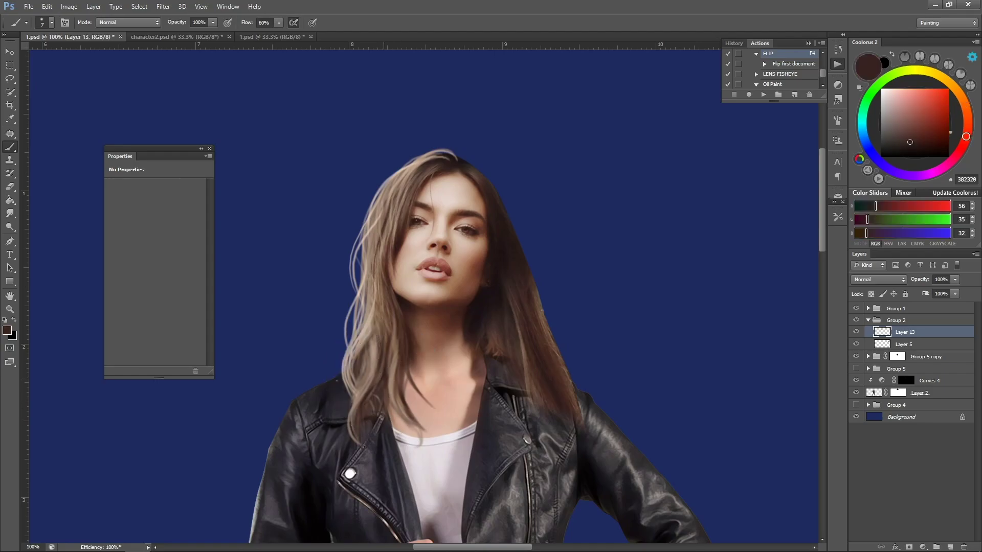
{"action": "left_click_drag", "start_coordinate": [385, 393], "coordinate": [391, 444]}
Step: Sample the light hair tone C9B2A2 and paint highlight strands down the outer lock over the jacket
{"action": "left_click", "coordinate": [386, 359], "text": "alt"}
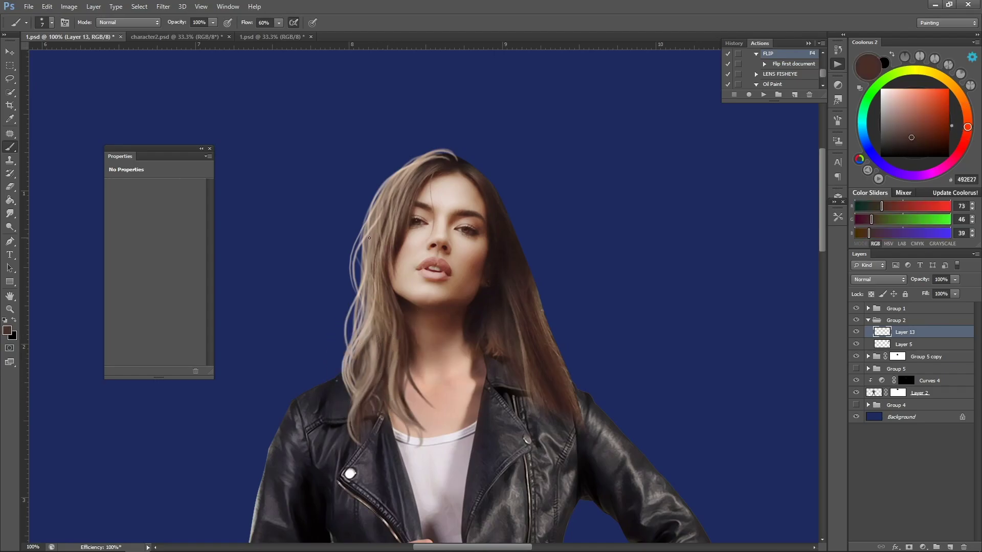
{"action": "key", "text": "bracketright"}
{"action": "left_click", "coordinate": [381, 295], "text": "alt"}
{"action": "left_click", "coordinate": [362, 224], "text": "alt"}
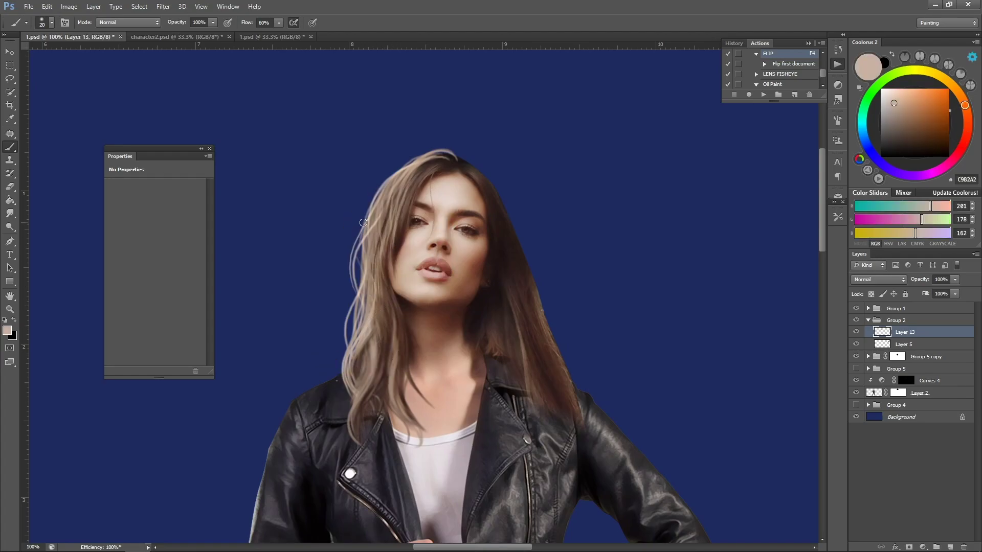
{"action": "left_click_drag", "start_coordinate": [376, 350], "coordinate": [352, 420]}
{"action": "left_click_drag", "start_coordinate": [374, 372], "coordinate": [353, 426]}
{"action": "left_click_drag", "start_coordinate": [356, 339], "coordinate": [344, 387]}
Step: Reduce the brush, sample darker tones from the lock and paint a shadow strand between its highlights
{"action": "key", "text": "bracketleft"}
{"action": "left_click", "coordinate": [359, 362], "text": "alt"}
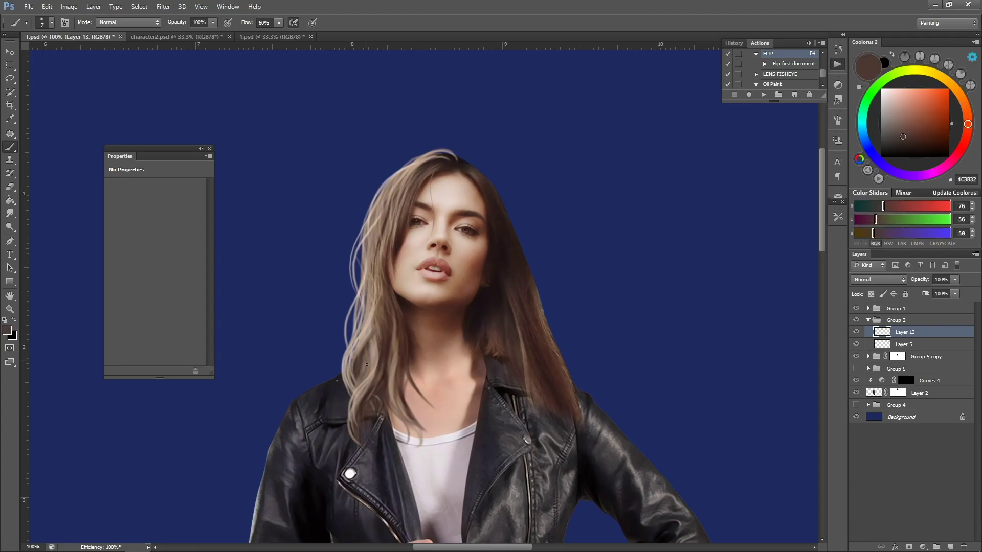
{"action": "left_click", "coordinate": [372, 359], "text": "alt"}
{"action": "left_click_drag", "start_coordinate": [370, 356], "coordinate": [356, 387]}
Step: Lighten the sampled tone C8AF9F to E5CDBD and paint very thin flyaway strands curving away from the lit side of the hair
{"action": "left_click", "coordinate": [366, 329], "text": "alt"}
{"action": "key", "text": "bracketleft"}
{"action": "key", "text": "bracketleft"}
{"action": "key", "text": "bracketleft"}
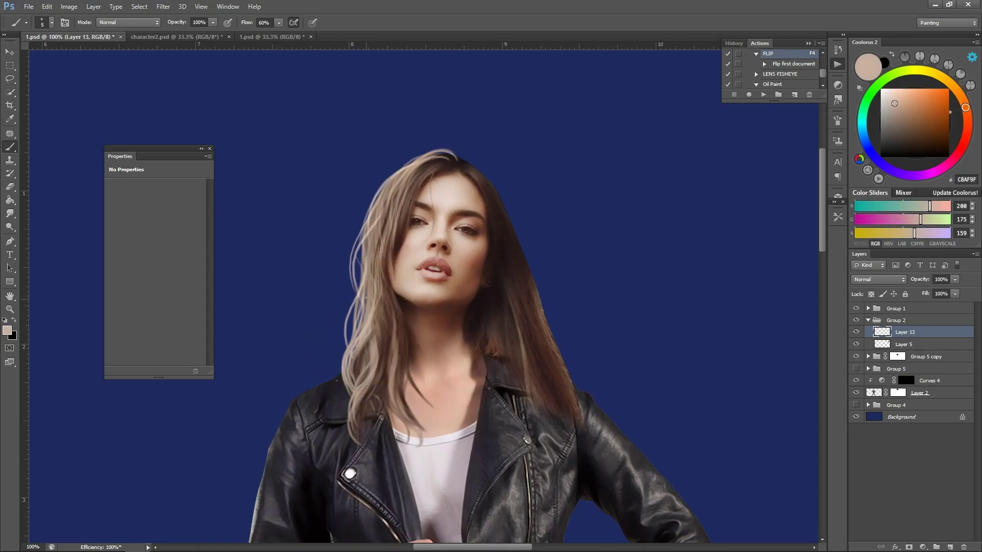
{"action": "left_click", "coordinate": [892, 96]}
{"action": "left_click_drag", "start_coordinate": [375, 247], "coordinate": [349, 327]}
{"action": "key", "text": "bracketleft"}
{"action": "mouse_move", "coordinate": [394, 181]}
{"action": "left_mouse_down"}
{"action": "mouse_move", "coordinate": [366, 219]}
{"action": "mouse_move", "coordinate": [354, 281]}
{"action": "left_mouse_up"}
{"action": "mouse_move", "coordinate": [419, 164]}
{"action": "left_mouse_down"}
{"action": "mouse_move", "coordinate": [354, 277]}
{"action": "mouse_move", "coordinate": [297, 298]}
{"action": "left_mouse_up"}
{"action": "key", "text": "ctrl+z"}
{"action": "left_click_drag", "start_coordinate": [360, 259], "coordinate": [311, 401]}
{"action": "left_click_drag", "start_coordinate": [364, 318], "coordinate": [351, 407]}
Step: Check the whole figure, then flip the document with the FLIP action
{"action": "key", "text": "z"}
{"action": "left_click", "coordinate": [427, 270], "text": "alt"}
{"action": "left_click", "coordinate": [427, 270], "text": "alt"}
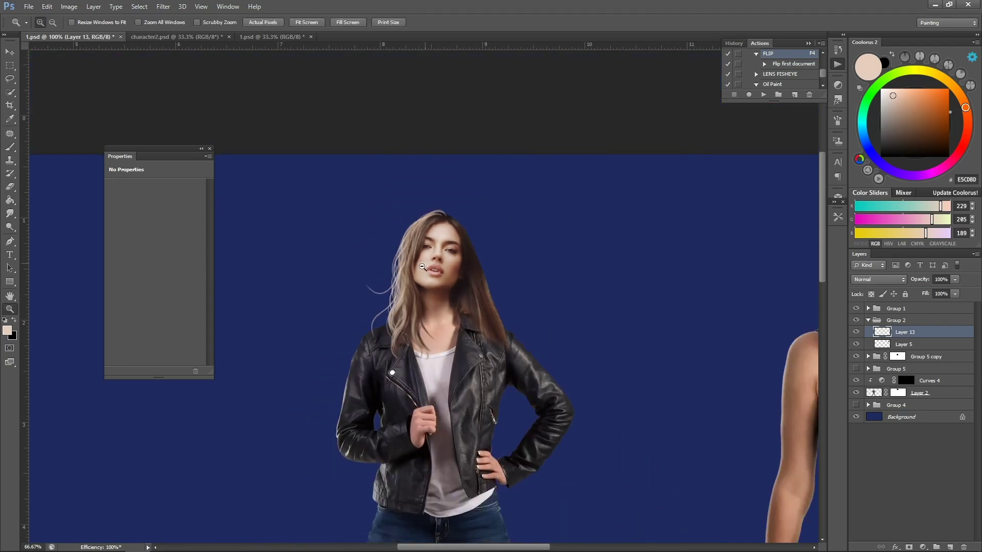
{"action": "left_click", "coordinate": [427, 269], "text": "alt"}
{"action": "left_click", "coordinate": [428, 210]}
{"action": "left_click", "coordinate": [428, 209]}
{"action": "key", "text": "F4"}
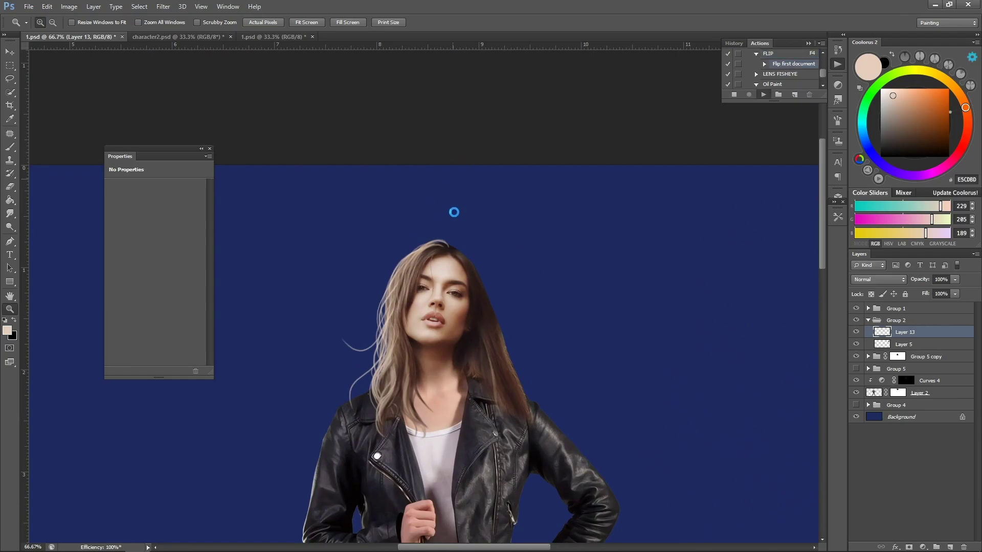
{"action": "left_click", "coordinate": [526, 214]}
Step: Sample the hair brown 967C6C and paint fine strands along the outer edge of the dark side of the hair
{"action": "key", "text": "b"}
{"action": "left_click_drag", "start_coordinate": [502, 250], "coordinate": [468, 287]}
{"action": "left_click", "coordinate": [557, 286], "text": "alt"}
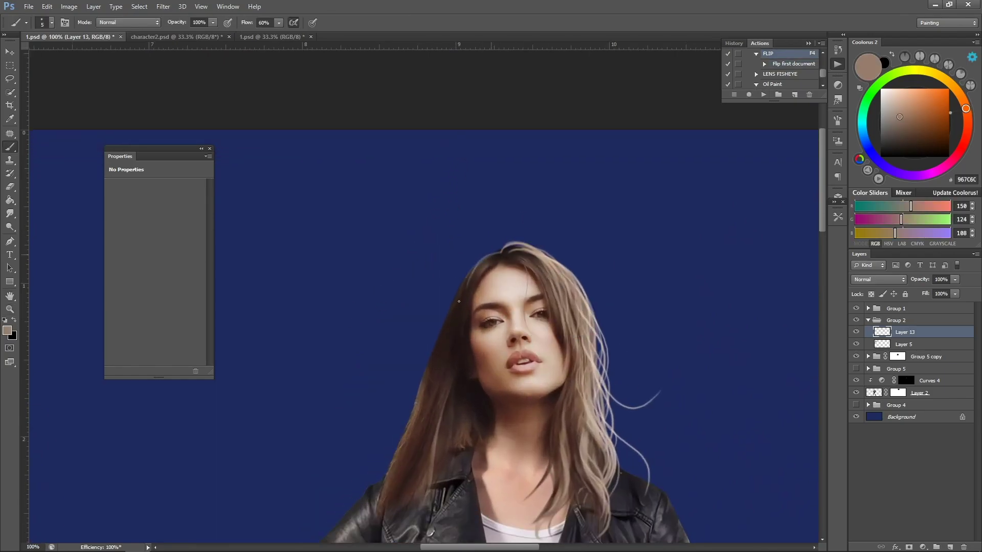
{"action": "key", "text": "bracketleft"}
{"action": "mouse_move", "coordinate": [454, 372]}
{"action": "left_mouse_down"}
{"action": "mouse_move", "coordinate": [448, 416]}
{"action": "mouse_move", "coordinate": [432, 425]}
{"action": "left_mouse_up"}
{"action": "left_click_drag", "start_coordinate": [445, 333], "coordinate": [427, 396]}
{"action": "left_click_drag", "start_coordinate": [440, 348], "coordinate": [426, 381]}
{"action": "key", "text": "bracketright"}
{"action": "left_click_drag", "start_coordinate": [415, 419], "coordinate": [432, 357]}
Step: Sample the lighter tan C3A792 and paint thin highlight strands from the crown down the dark side of the hair
{"action": "left_click", "coordinate": [546, 258], "text": "alt"}
{"action": "left_click_drag", "start_coordinate": [478, 267], "coordinate": [431, 361]}
{"action": "left_click_drag", "start_coordinate": [454, 305], "coordinate": [433, 358]}
{"action": "left_click_drag", "start_coordinate": [450, 308], "coordinate": [425, 384]}
{"action": "key", "text": "ctrl+z"}
Step: Enlarge the brush and paint longer C3A792 strands down the dark side of the hair to the jacket shoulder
{"action": "key", "text": "bracketright"}
{"action": "key", "text": "bracketright"}
{"action": "key", "text": "bracketright"}
{"action": "key", "text": "bracketright"}
{"action": "left_click_drag", "start_coordinate": [451, 300], "coordinate": [427, 371]}
{"action": "left_click_drag", "start_coordinate": [440, 330], "coordinate": [410, 418]}
{"action": "key", "text": "bracketright"}
{"action": "key", "text": "bracketright"}
{"action": "left_click_drag", "start_coordinate": [432, 358], "coordinate": [414, 424]}
{"action": "left_click_drag", "start_coordinate": [436, 356], "coordinate": [405, 443]}
{"action": "left_click_drag", "start_coordinate": [427, 385], "coordinate": [385, 474]}
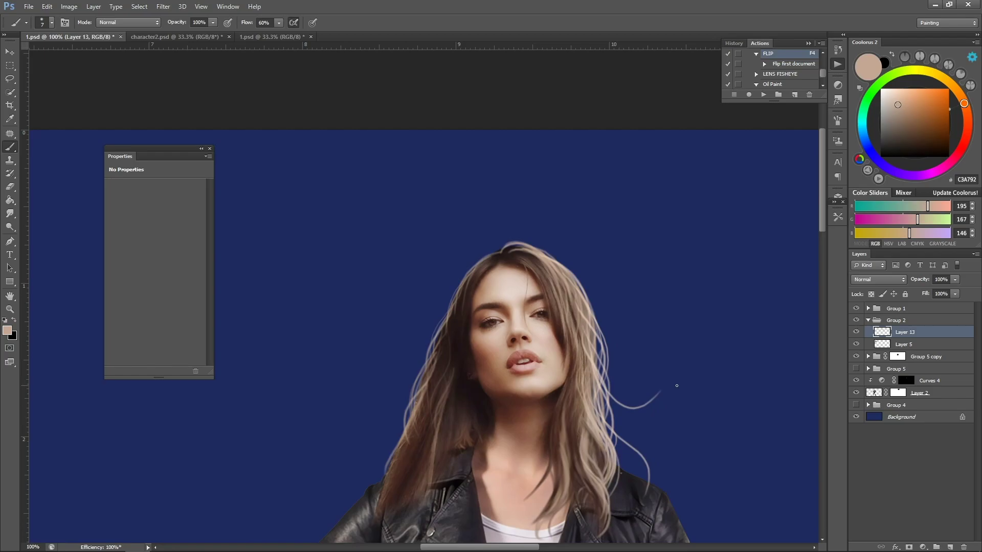
Step: Paint black on Group 5 copy's mask with a 70 px brush to hide the dark-side hair overlapping the jacket shoulder
{"action": "left_click", "coordinate": [897, 356]}
{"action": "key", "text": "bracketright"}
{"action": "key", "text": "bracketright"}
{"action": "key", "text": "bracketright"}
{"action": "key", "text": "bracketright"}
{"action": "key", "text": "bracketright"}
{"action": "key", "text": "bracketright"}
{"action": "key", "text": "bracketright"}
{"action": "key", "text": "bracketright"}
{"action": "mouse_move", "coordinate": [437, 493]}
{"action": "left_mouse_down"}
{"action": "mouse_move", "coordinate": [377, 524]}
{"action": "mouse_move", "coordinate": [367, 514]}
{"action": "left_mouse_up"}
{"action": "left_click_drag", "start_coordinate": [432, 472], "coordinate": [357, 531]}
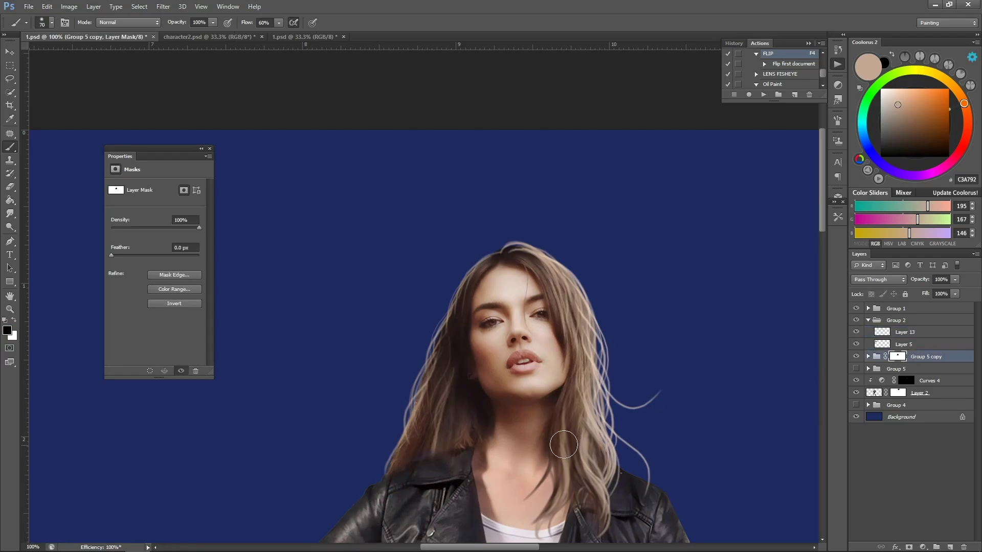
Step: Paint white on Group 5 copy's mask with a 35 px brush to bring back the dark-side hair ends above the jacket collar
{"action": "key", "text": "x"}
{"action": "key", "text": "bracketleft"}
{"action": "key", "text": "bracketleft"}
{"action": "key", "text": "bracketleft"}
{"action": "key", "text": "bracketleft"}
{"action": "key", "text": "bracketleft"}
{"action": "left_click_drag", "start_coordinate": [461, 439], "coordinate": [427, 451]}
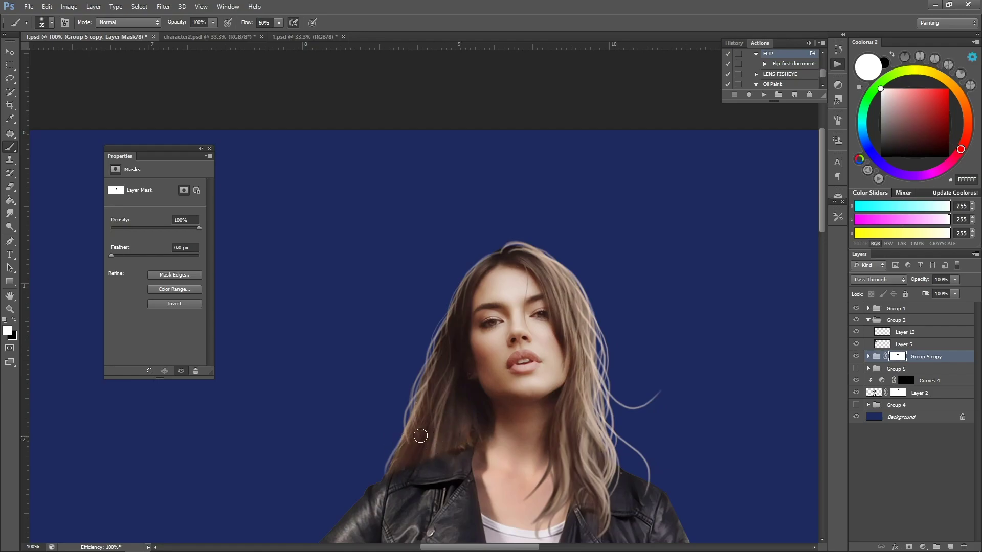
Step: On Layer 13, sample the dark brown 41251E and paint short strands at the dark-side hair ends onto the jacket shoulder
{"action": "left_click", "coordinate": [919, 332]}
{"action": "left_click", "coordinate": [460, 362], "text": "alt"}
{"action": "key", "text": "bracketleft"}
{"action": "key", "text": "bracketleft"}
{"action": "left_click", "coordinate": [412, 445], "text": "alt"}
{"action": "left_click_drag", "start_coordinate": [398, 459], "coordinate": [386, 469]}
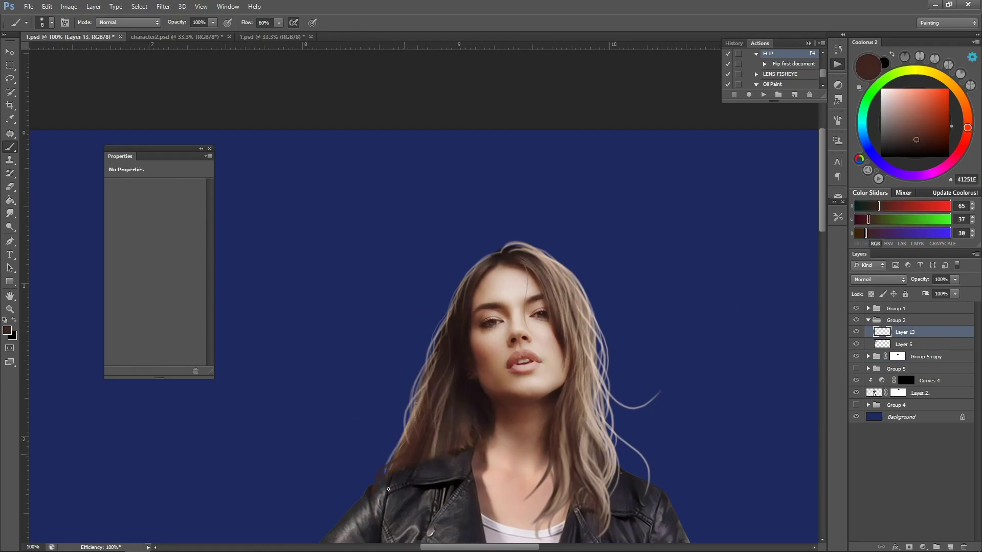
Step: Sample the light brown 997D6D and paint fine strands falling from the dark-side hair over the jacket shoulder
{"action": "left_click", "coordinate": [405, 433], "text": "alt"}
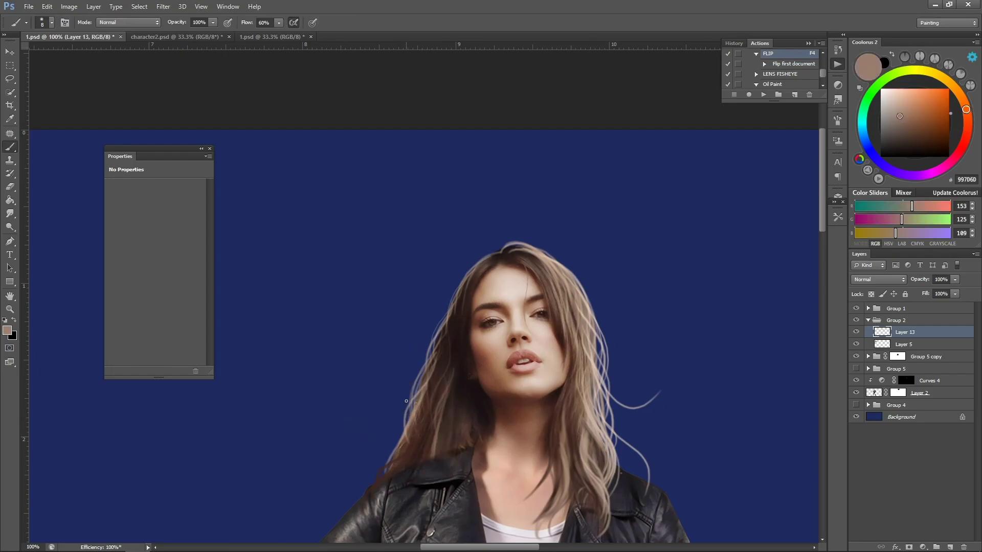
{"action": "left_click_drag", "start_coordinate": [402, 434], "coordinate": [365, 501]}
{"action": "left_click_drag", "start_coordinate": [385, 476], "coordinate": [358, 512]}
Step: Sample dark hair tones such as 412521 and 1C1416 and paint shadow strands through the lower dark side above the collar
{"action": "key", "text": "]"}
{"action": "key", "text": "]"}
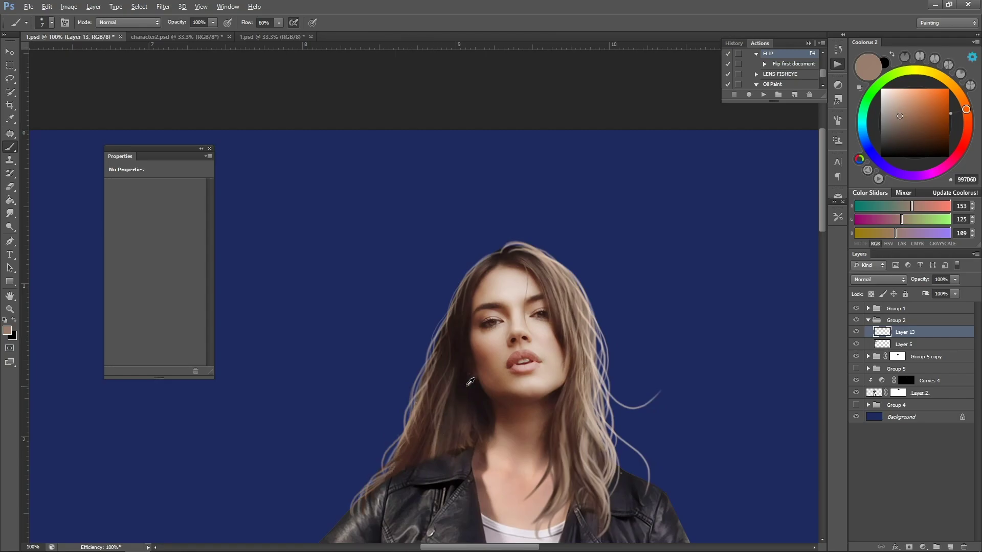
{"action": "left_click", "coordinate": [468, 388], "text": "alt"}
{"action": "key", "text": "bracketright"}
{"action": "key", "text": "bracketleft"}
{"action": "key", "text": "bracketleft"}
{"action": "left_click", "coordinate": [418, 404], "text": "alt"}
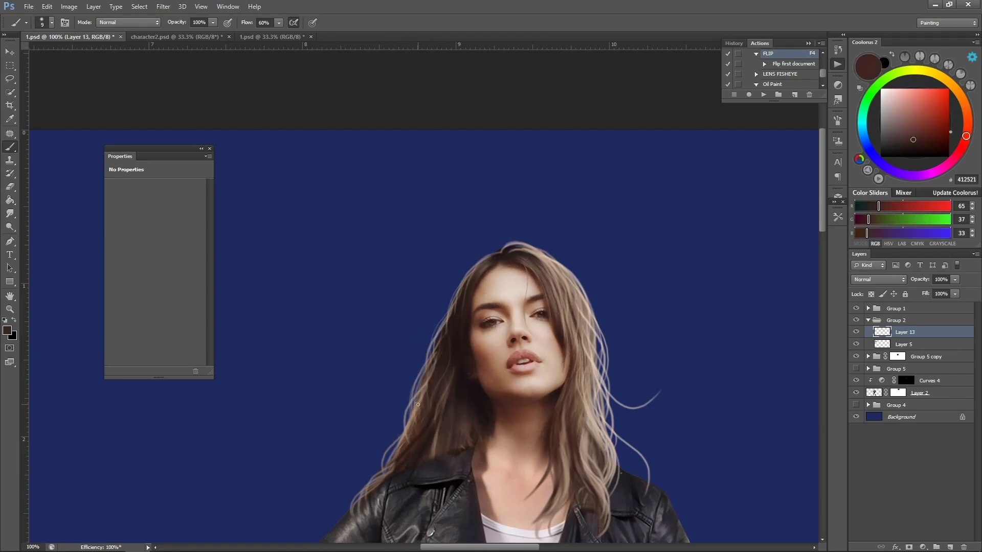
{"action": "left_click", "coordinate": [429, 446], "text": "alt"}
{"action": "left_click", "coordinate": [449, 439], "text": "alt"}
{"action": "left_click", "coordinate": [463, 390], "text": "alt"}
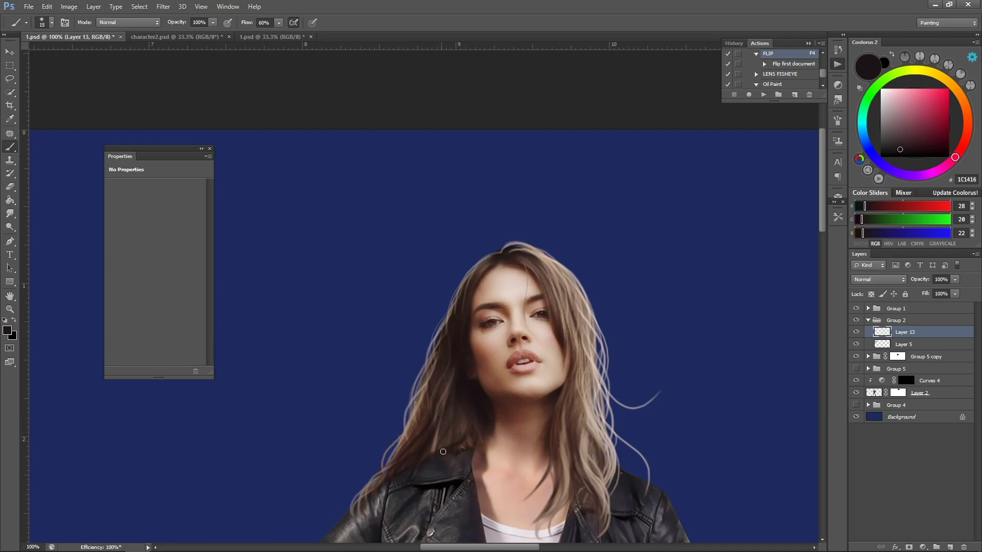
Step: Sample the hair color beside the neck and paint strands with a smaller brush down over the collar and shoulder
{"action": "left_click", "coordinate": [435, 429], "text": "alt"}
{"action": "key", "text": "bracketleft"}
{"action": "key", "text": "bracketleft"}
{"action": "left_click_drag", "start_coordinate": [439, 423], "coordinate": [417, 475]}
{"action": "left_click_drag", "start_coordinate": [427, 422], "coordinate": [379, 484]}
Step: Sample the highlight CDB3A0 from the light side and paint thin flyaway strands curving outward over the dark-side shoulder
{"action": "key", "text": "bracketleft"}
{"action": "left_click", "coordinate": [583, 301], "text": "alt"}
{"action": "key", "text": "bracketleft"}
{"action": "left_click_drag", "start_coordinate": [409, 428], "coordinate": [360, 494]}
{"action": "left_click_drag", "start_coordinate": [396, 459], "coordinate": [345, 501]}
{"action": "key", "text": "bracketleft"}
{"action": "left_click_drag", "start_coordinate": [427, 391], "coordinate": [370, 473]}
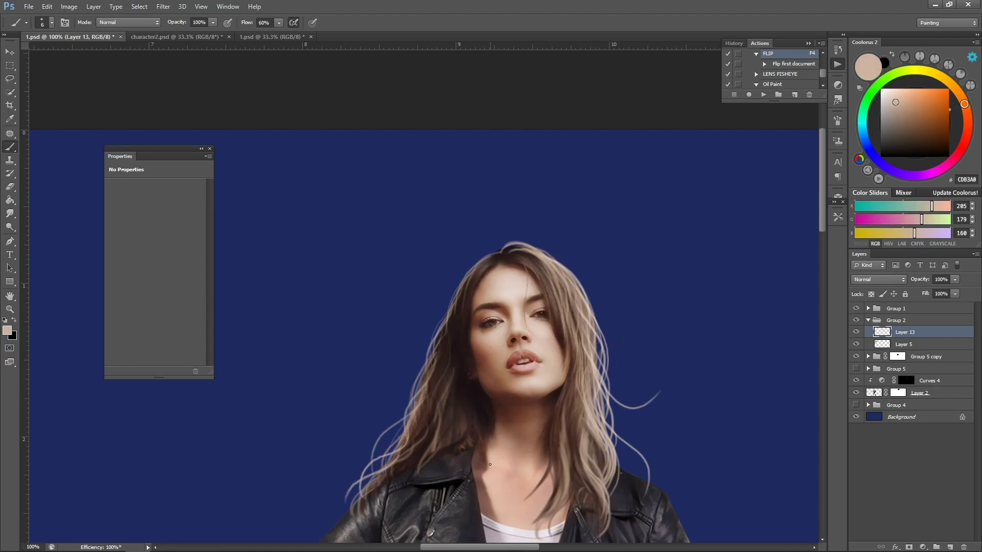
Step: Sample browns 1F1616, 47342E, 281B19, 1C1416 and 533D34 and paint strands blending the dark-side hair into the collar
{"action": "left_click", "coordinate": [484, 419], "text": "alt"}
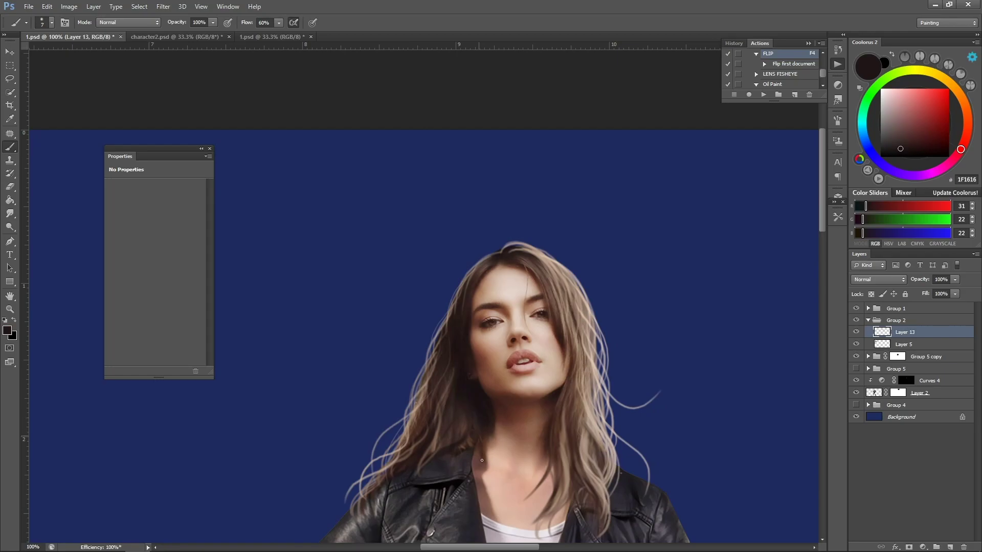
{"action": "left_click", "coordinate": [458, 399], "text": "alt"}
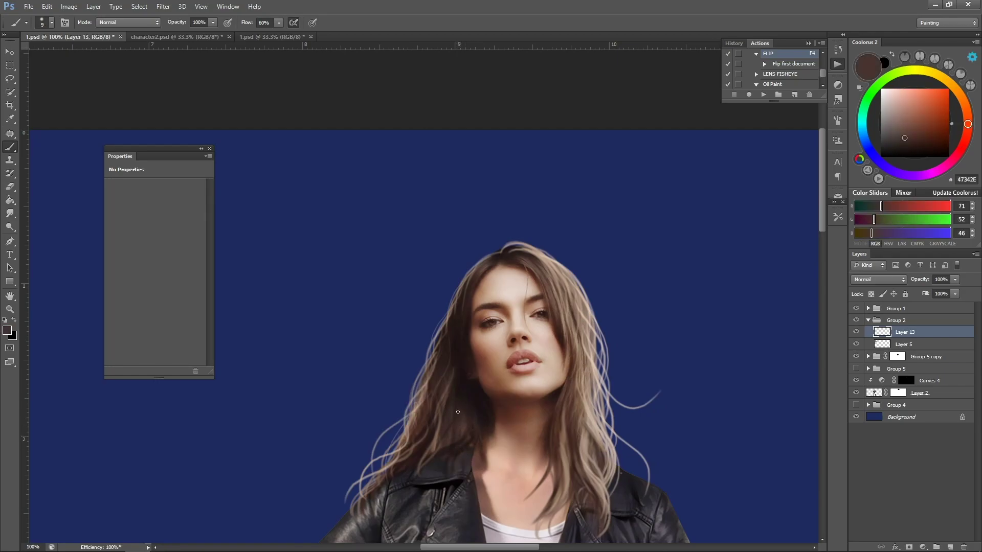
{"action": "left_click", "coordinate": [441, 415], "text": "alt"}
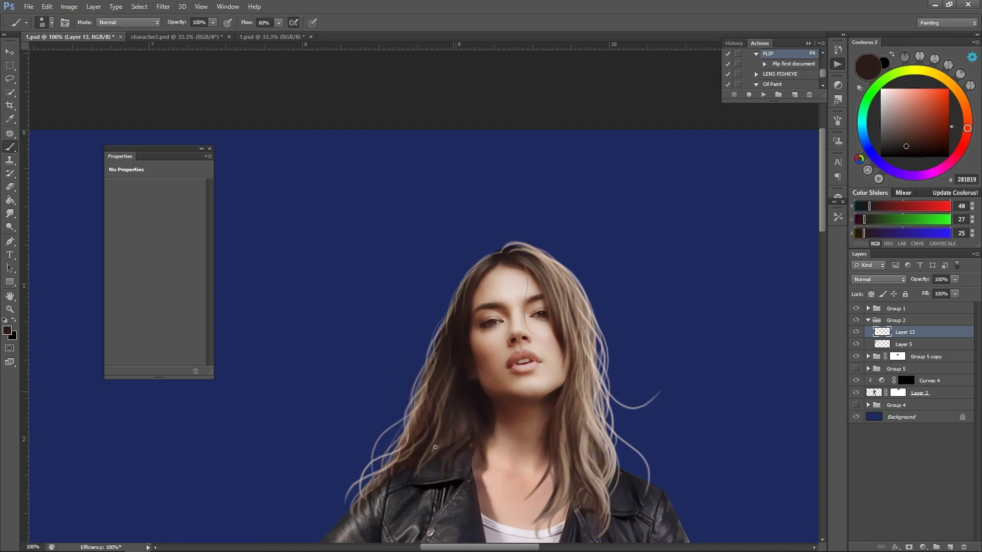
{"action": "left_click", "coordinate": [462, 381], "text": "alt"}
{"action": "left_click", "coordinate": [462, 387], "text": "alt"}
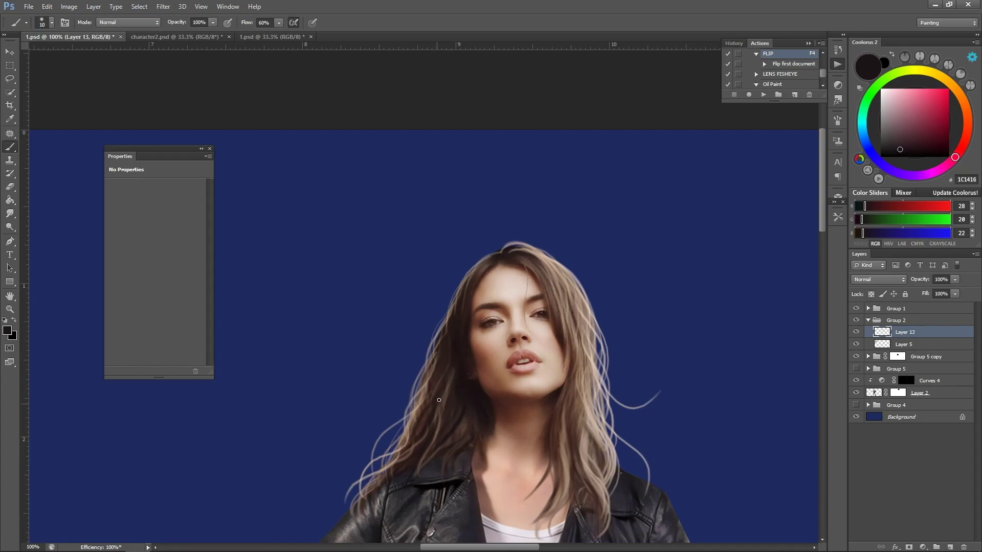
{"action": "left_click", "coordinate": [468, 420], "text": "alt"}
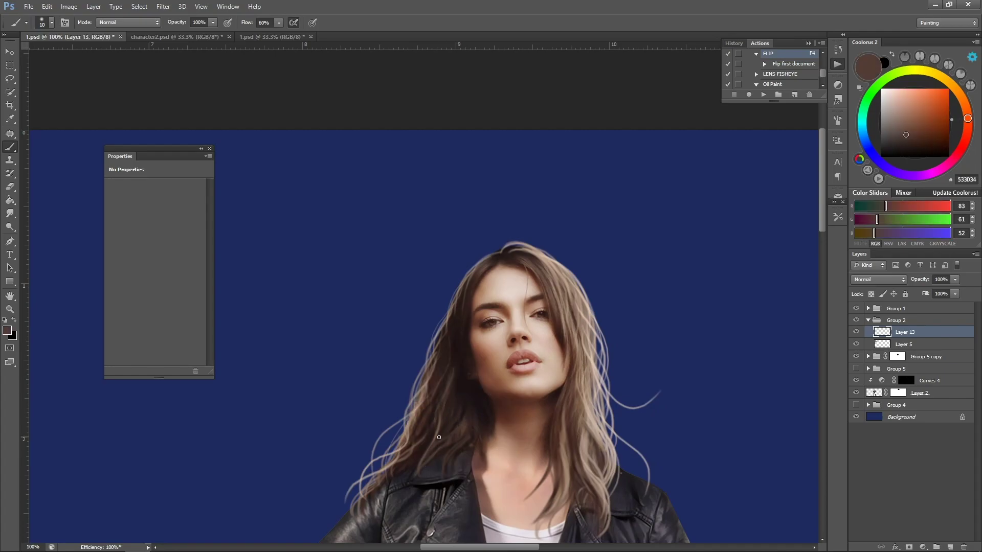
Step: Paint fine 7 px strands in 675044 and 201616 through the dark-side hair ends above the shoulder
{"action": "left_click", "coordinate": [420, 423], "text": "alt"}
{"action": "key", "text": "bracketleft"}
{"action": "key", "text": "bracketleft"}
{"action": "key", "text": "bracketleft"}
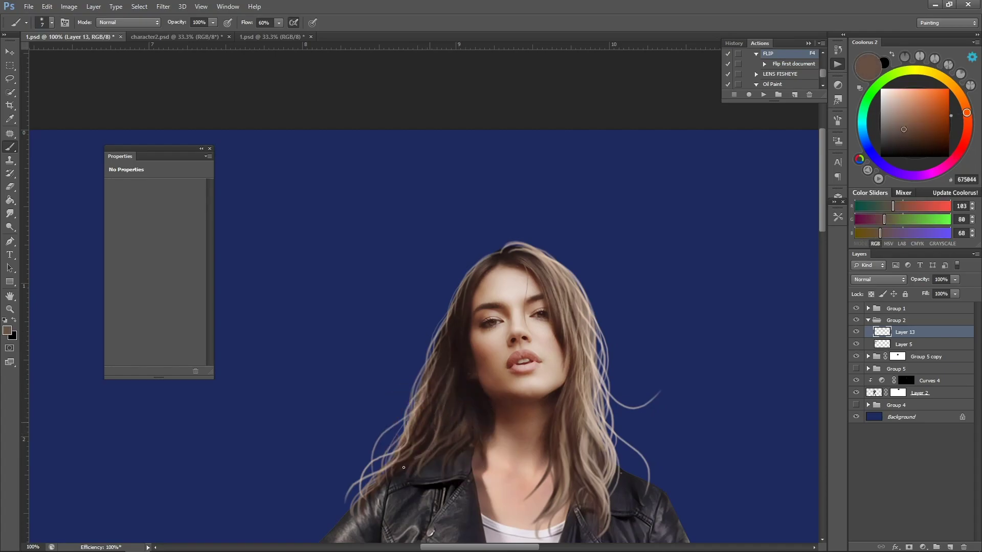
{"action": "left_click", "coordinate": [419, 439], "text": "alt"}
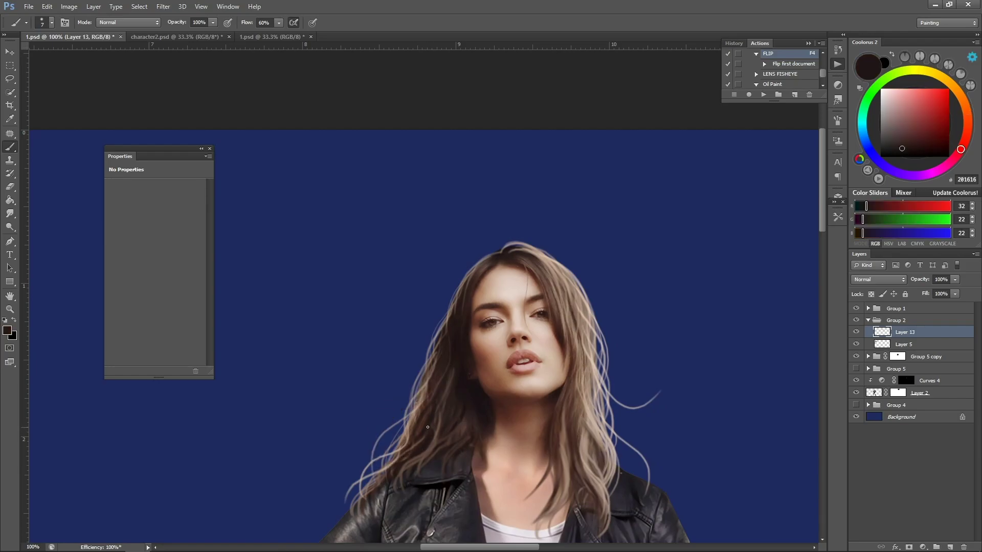
Step: Mirror the image with the FLIP action and bring the leather jacket figure into view
{"action": "key", "text": "z"}
{"action": "left_click", "coordinate": [522, 340], "text": "alt"}
{"action": "left_click", "coordinate": [521, 340], "text": "alt"}
{"action": "left_click", "coordinate": [521, 340], "text": "alt"}
{"action": "left_click", "coordinate": [583, 319]}
{"action": "key", "text": "F4"}
{"action": "key", "text": "h"}
{"action": "left_click_drag", "start_coordinate": [479, 366], "coordinate": [527, 319]}
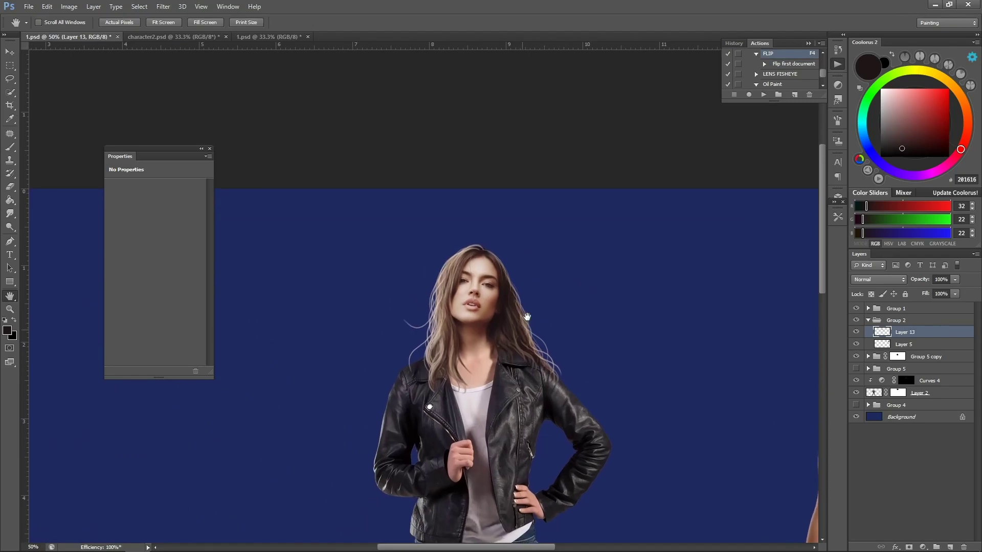
Step: Sample the dark brown 221412 and paint shadow strands with a 15 px brush in the light side of the hair
{"action": "key", "text": "b"}
{"action": "key", "text": "ctrl+plus"}
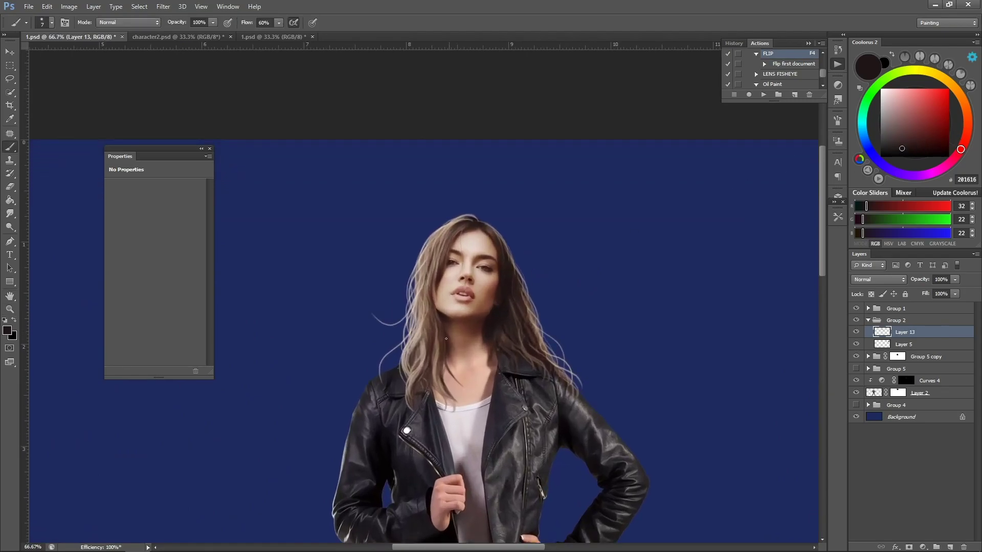
{"action": "key", "text": "bracketright"}
{"action": "left_click", "coordinate": [428, 359], "text": "alt"}
{"action": "key", "text": "bracketright"}
{"action": "key", "text": "bracketright"}
{"action": "key", "text": "bracketright"}
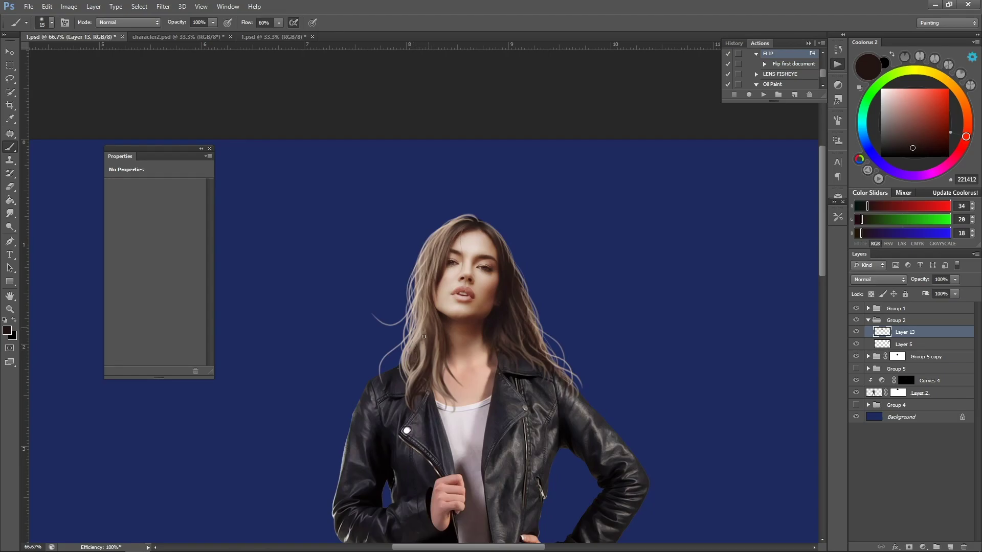
{"action": "left_click_drag", "start_coordinate": [429, 328], "coordinate": [408, 367]}
Step: Add a fine C7AF9F highlight strand, and deepen the light-side hair beside the neck with 36211C and 2E1D19 at 30 px
{"action": "left_click", "coordinate": [417, 331], "text": "alt"}
{"action": "left_click_drag", "start_coordinate": [427, 314], "coordinate": [429, 325]}
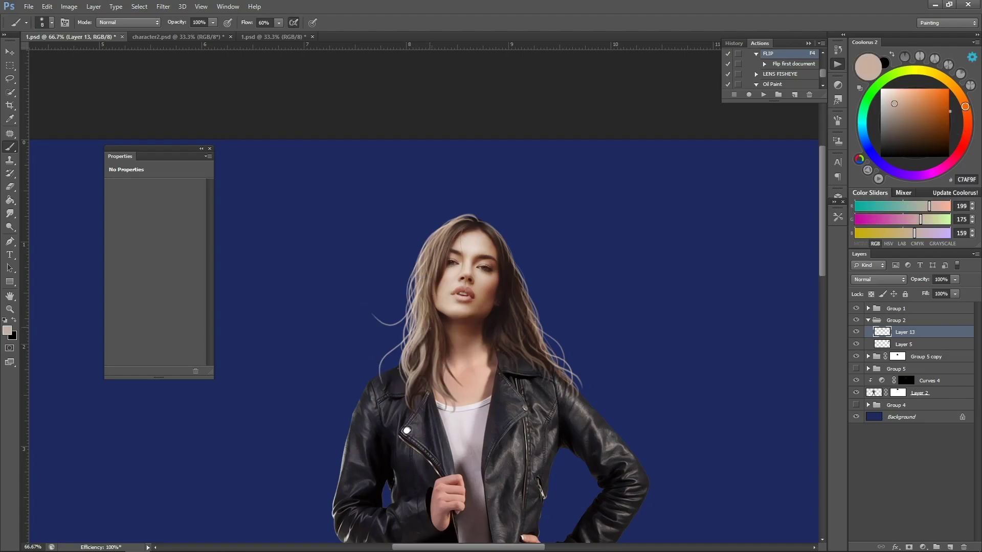
{"action": "left_click", "coordinate": [432, 341], "text": "alt"}
{"action": "key", "text": "bracketright"}
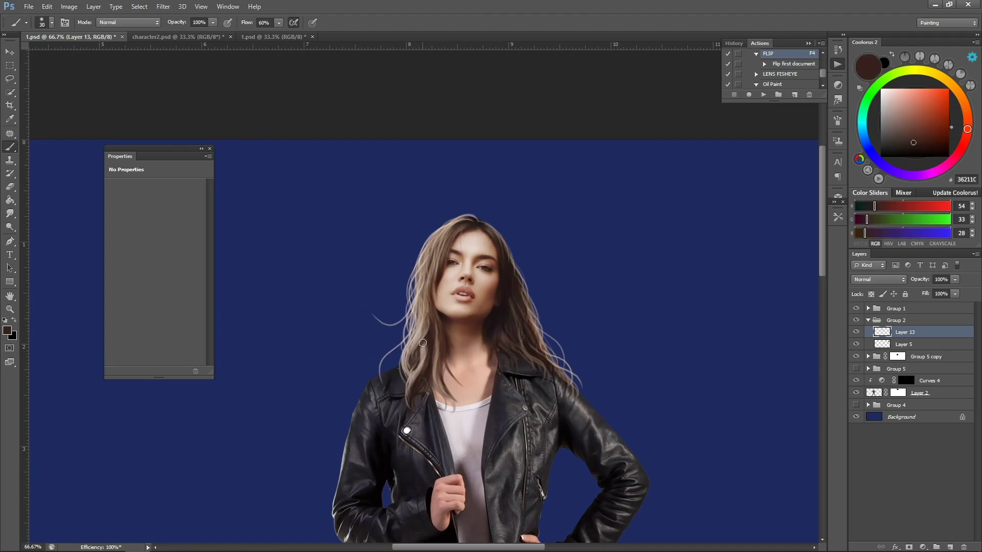
{"action": "left_click", "coordinate": [430, 361], "text": "alt"}
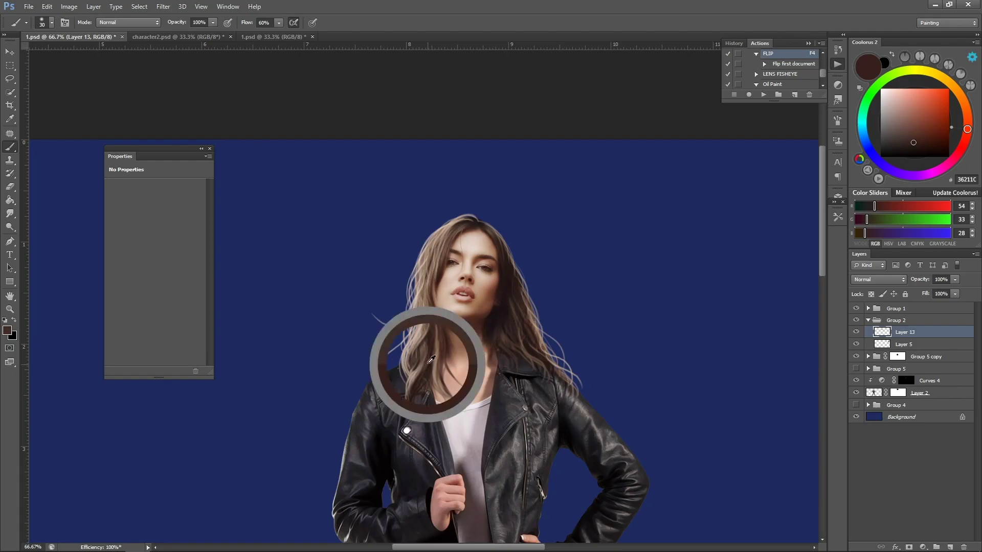
{"action": "left_click", "coordinate": [429, 335], "text": "alt"}
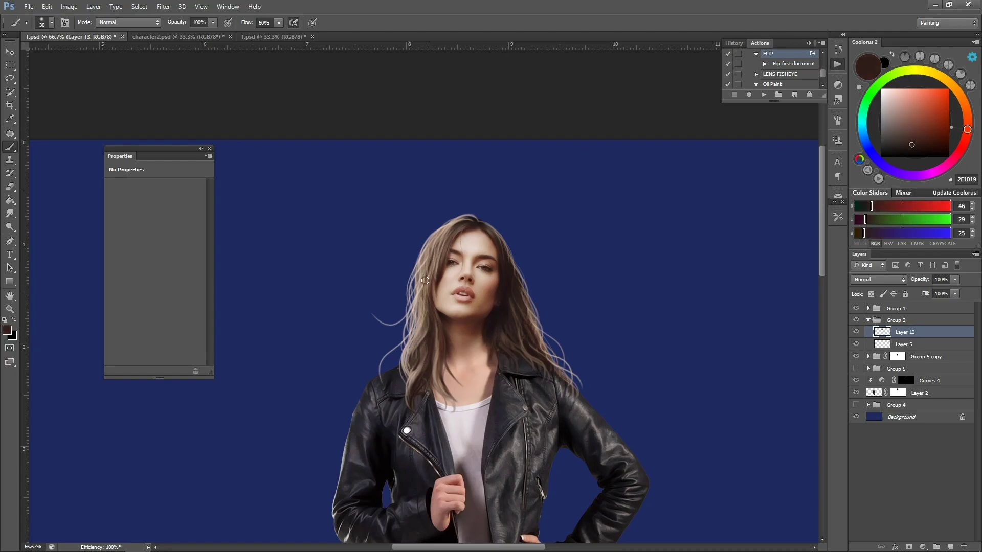
Step: Refine the light-side hair with strands sampled from A69081, 3F2A26 and 2C1D1B, reducing the brush to 15 px
{"action": "key", "text": "z"}
{"action": "left_click", "coordinate": [447, 247], "text": "alt"}
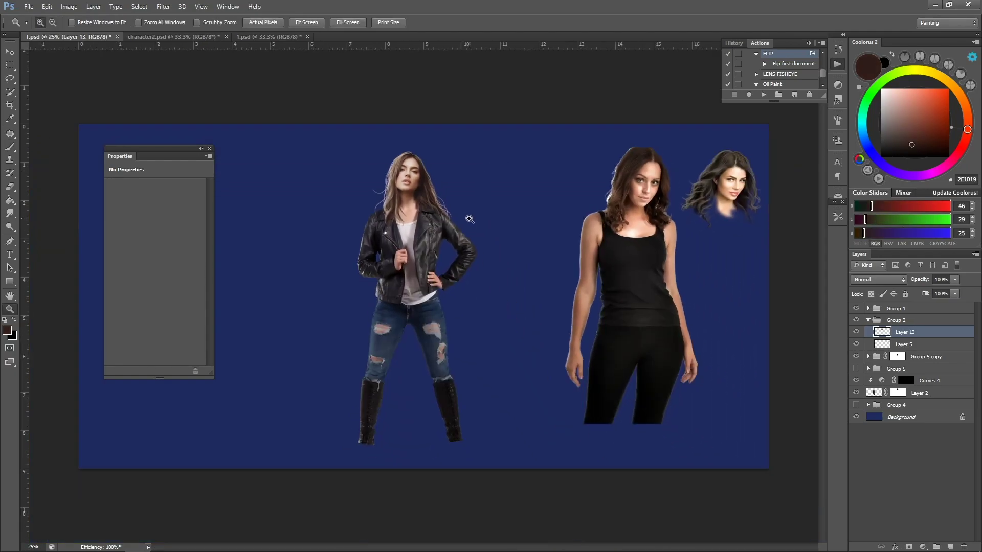
{"action": "left_click", "coordinate": [427, 138]}
{"action": "key", "text": "b"}
{"action": "left_click", "coordinate": [350, 277], "text": "alt"}
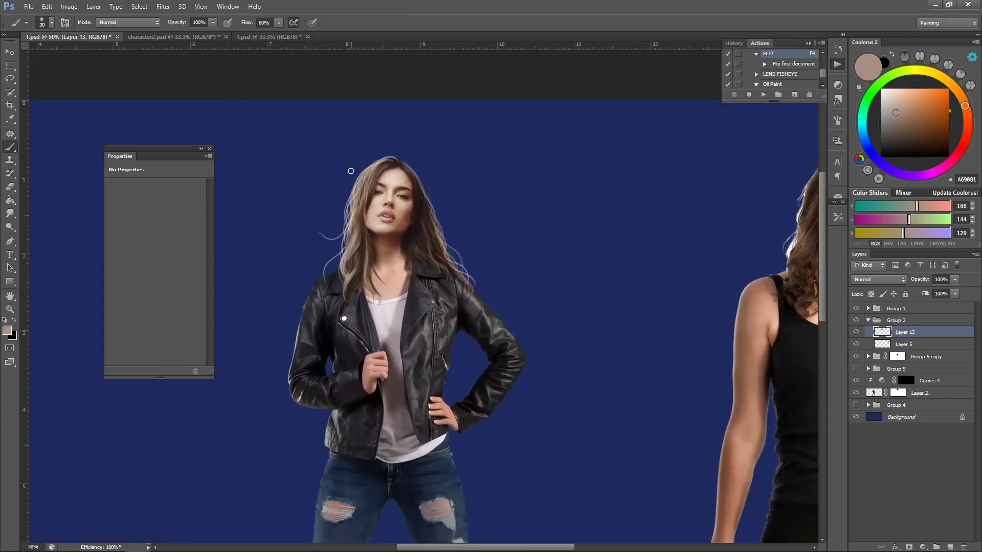
{"action": "left_click", "coordinate": [364, 258], "text": "alt"}
{"action": "key", "text": "bracketleft"}
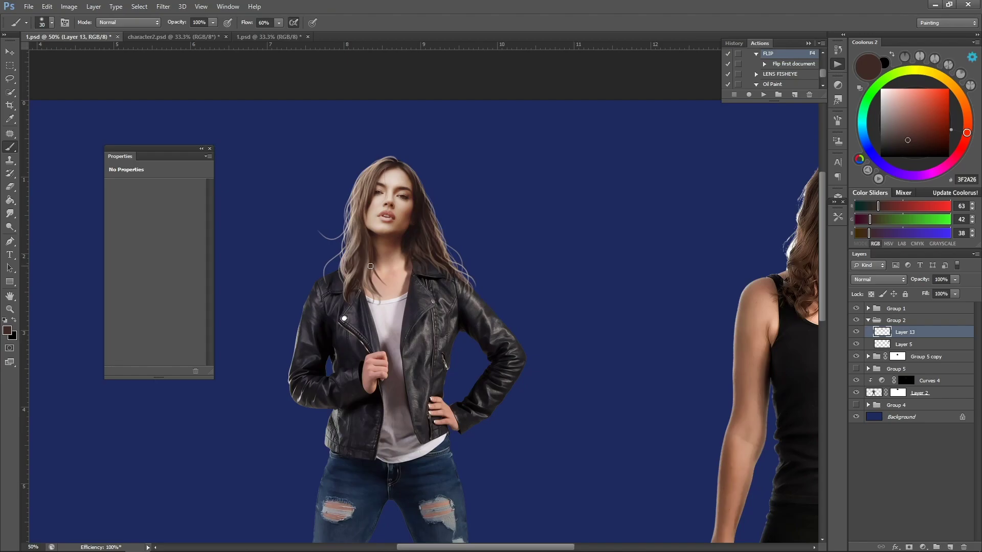
{"action": "left_click", "coordinate": [357, 280], "text": "alt"}
{"action": "key", "text": "bracketleft"}
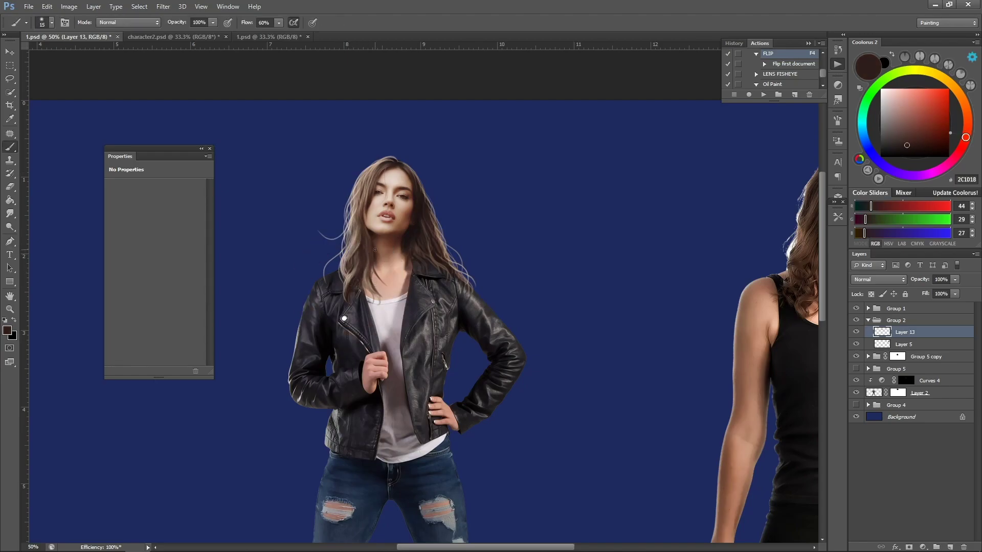
Step: Paint dark 231414 strands beside the cheek, and add fine 4 px highlights in A99285 to the light-side hair
{"action": "left_click", "coordinate": [362, 238], "text": "alt"}
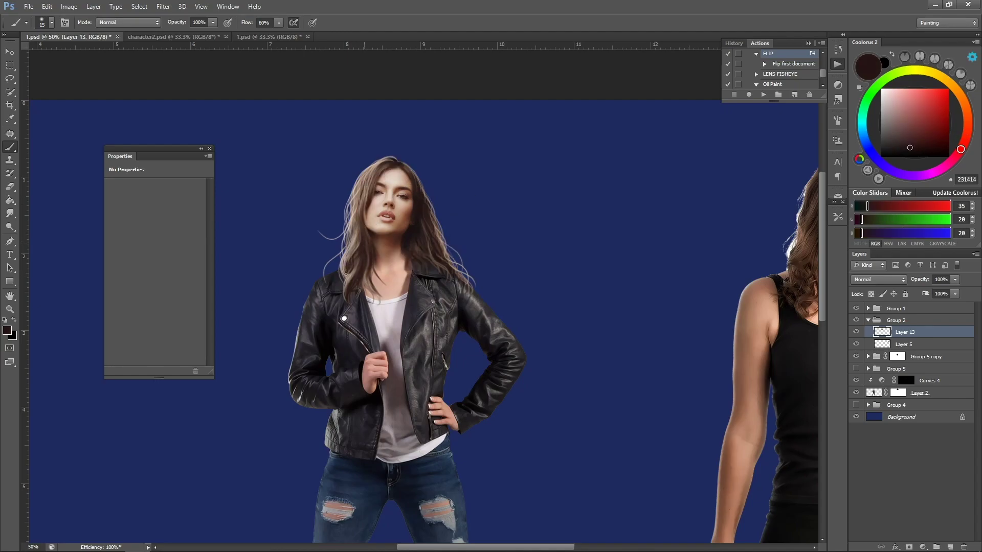
{"action": "left_click_drag", "start_coordinate": [354, 220], "coordinate": [358, 230]}
{"action": "left_click", "coordinate": [391, 155], "text": "alt"}
{"action": "left_click", "coordinate": [383, 179], "text": "ctrl"}
{"action": "left_click", "coordinate": [379, 171], "text": "ctrl"}
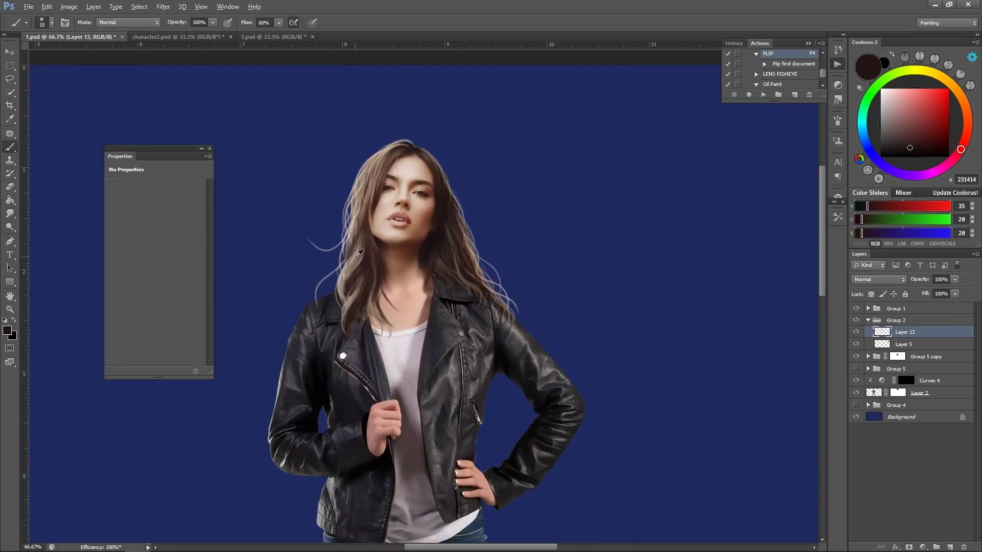
{"action": "left_click", "coordinate": [360, 260], "text": "alt"}
{"action": "key", "text": "bracketleft"}
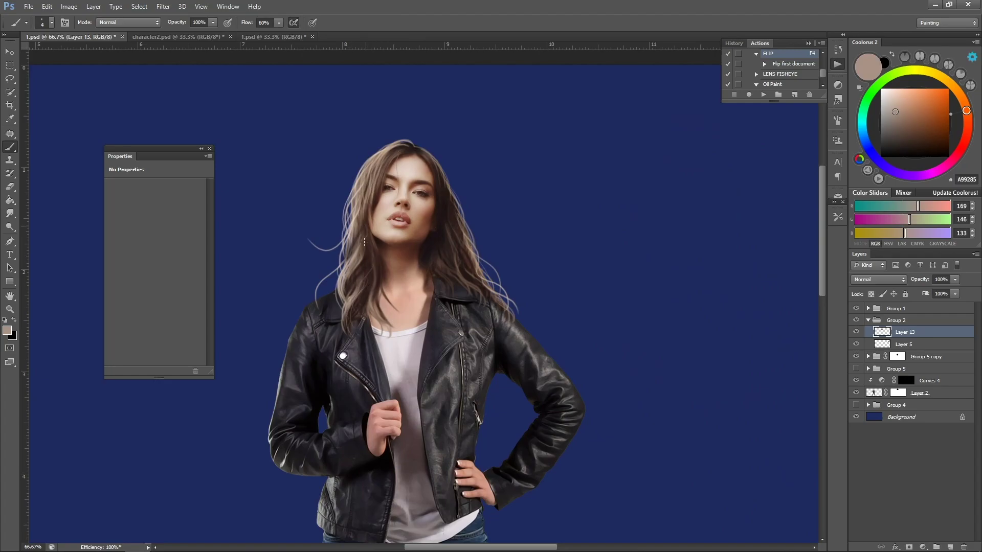
Step: Check the whole composition at 25% zoom and save the document
{"action": "key", "text": "z"}
{"action": "left_click", "coordinate": [430, 177], "text": "alt"}
{"action": "left_click", "coordinate": [429, 177], "text": "alt"}
{"action": "left_click", "coordinate": [429, 177], "text": "alt"}
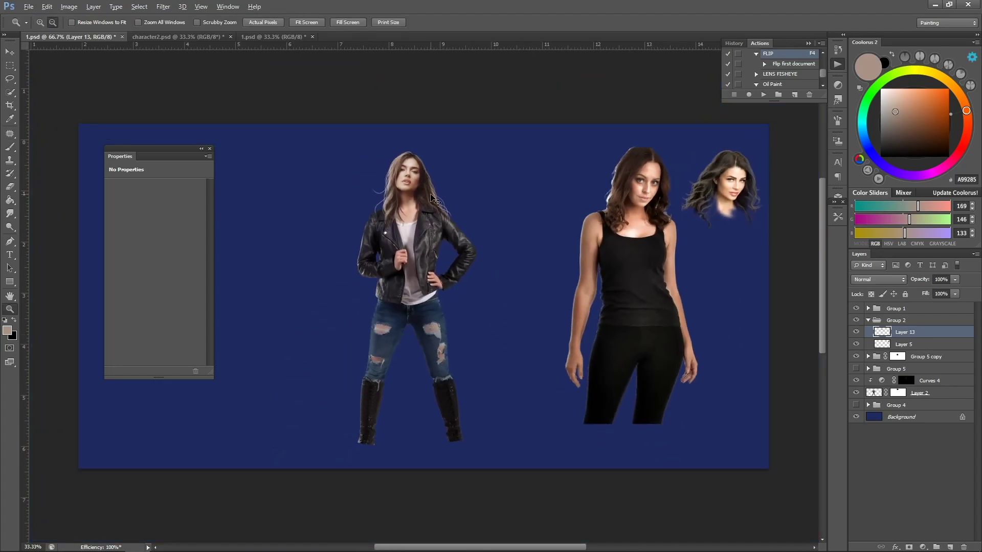
{"action": "key", "text": "ctrl+s"}
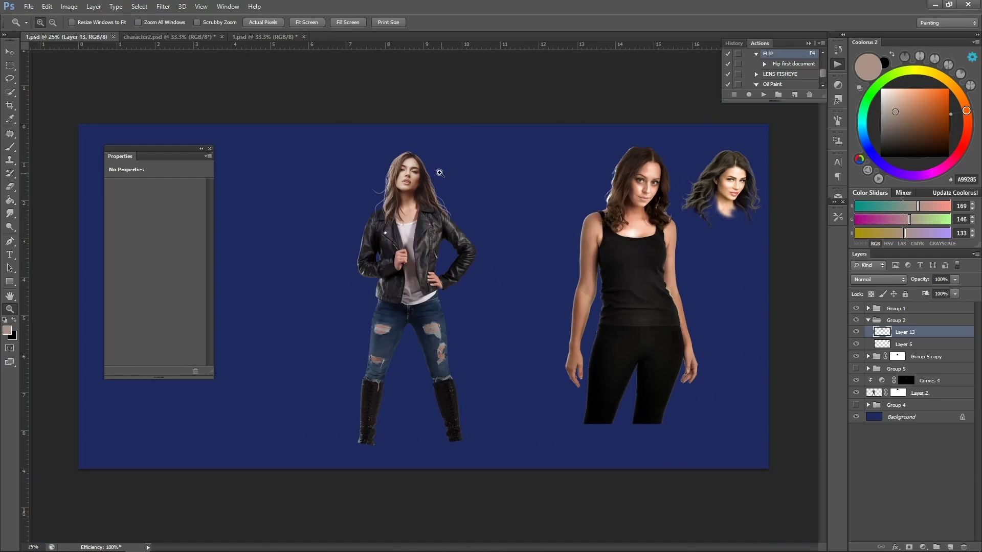
Step: Group Layer 13 through Layer 2, duplicate the group, hide the original and merge the copy into a single layer
{"action": "scroll", "coordinate": [404, 124], "scroll_direction": "up", "scroll_amount": 1}
{"action": "scroll", "coordinate": [386, 139], "scroll_direction": "up", "scroll_amount": 1}
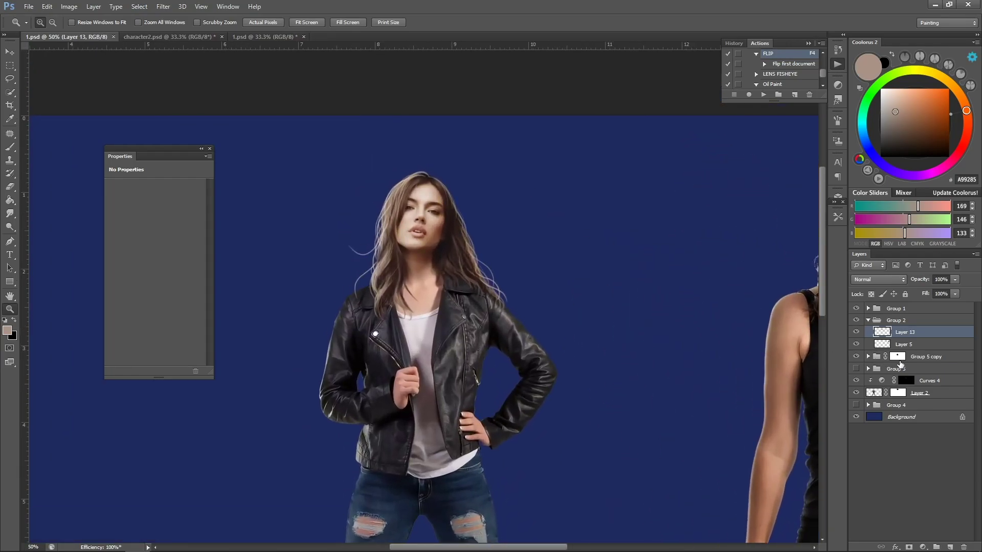
{"action": "left_click", "coordinate": [934, 392], "text": "shift"}
{"action": "key", "text": "ctrl+g"}
{"action": "key", "text": "ctrl+j"}
{"action": "left_click", "coordinate": [856, 343]}
{"action": "right_click", "coordinate": [904, 331]}
{"action": "left_click", "coordinate": [871, 229]}
Step: Open Liquify on Group 6 copy and nudge the jaw with the Forward Warp tool at brush size 100
{"action": "left_click", "coordinate": [183, 6]}
{"action": "mouse_move", "coordinate": [161, 6]}
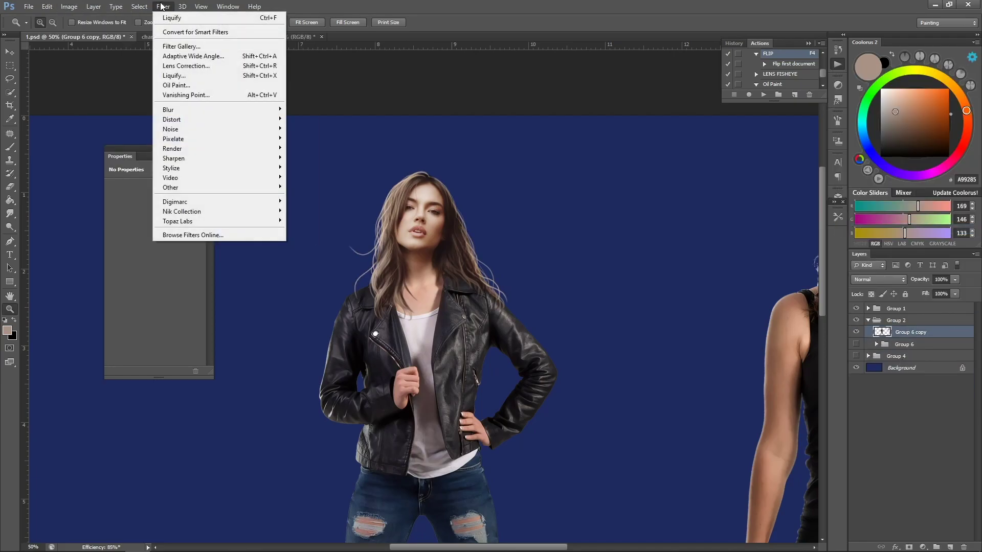
{"action": "left_click", "coordinate": [176, 75]}
{"action": "left_click", "coordinate": [384, 191]}
{"action": "left_click", "coordinate": [424, 224]}
{"action": "left_click", "coordinate": [315, 103]}
{"action": "key", "text": "bracketleft"}
{"action": "key", "text": "bracketleft"}
{"action": "key", "text": "bracketleft"}
{"action": "key", "text": "bracketleft"}
{"action": "key", "text": "bracketleft"}
{"action": "key", "text": "bracketleft"}
{"action": "key", "text": "bracketleft"}
{"action": "key", "text": "bracketleft"}
{"action": "key", "text": "bracketleft"}
{"action": "key", "text": "bracketright"}
{"action": "key", "text": "bracketright"}
{"action": "key", "text": "bracketright"}
{"action": "left_click_drag", "start_coordinate": [481, 270], "coordinate": [478, 269]}
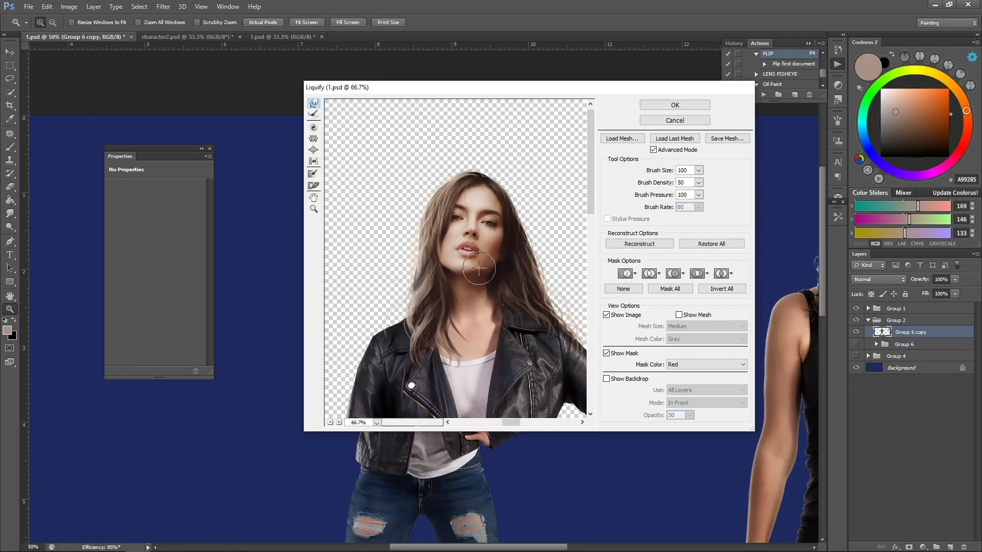
Step: Enlarge the Liquify brush for broader warping of the figure and apply the filter
{"action": "key", "text": "bracketright"}
{"action": "key", "text": "bracketright"}
{"action": "key", "text": "bracketright"}
{"action": "key", "text": "bracketright"}
{"action": "key", "text": "bracketright"}
{"action": "left_click", "coordinate": [675, 105]}
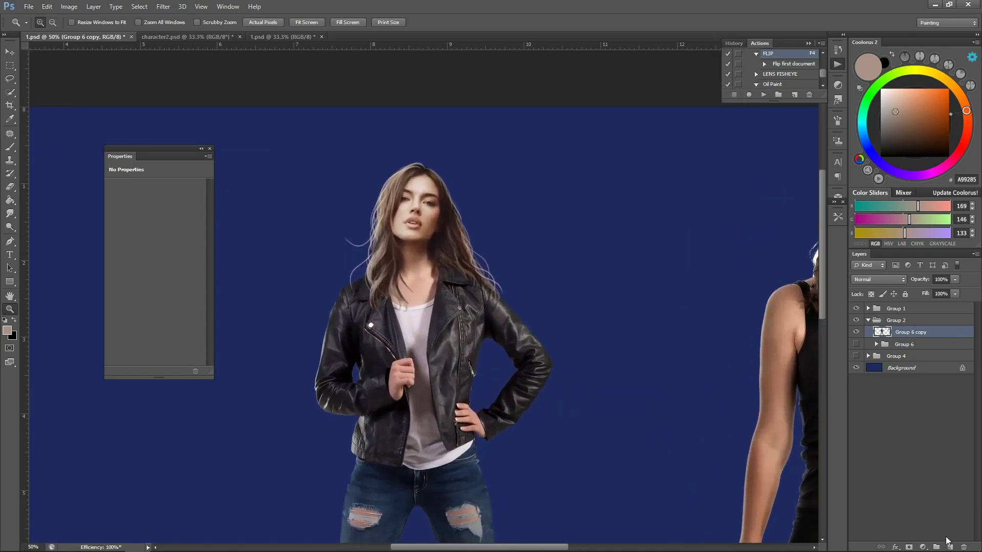
Step: Add a new empty layer above Group 6 copy
{"action": "left_click", "coordinate": [950, 546]}
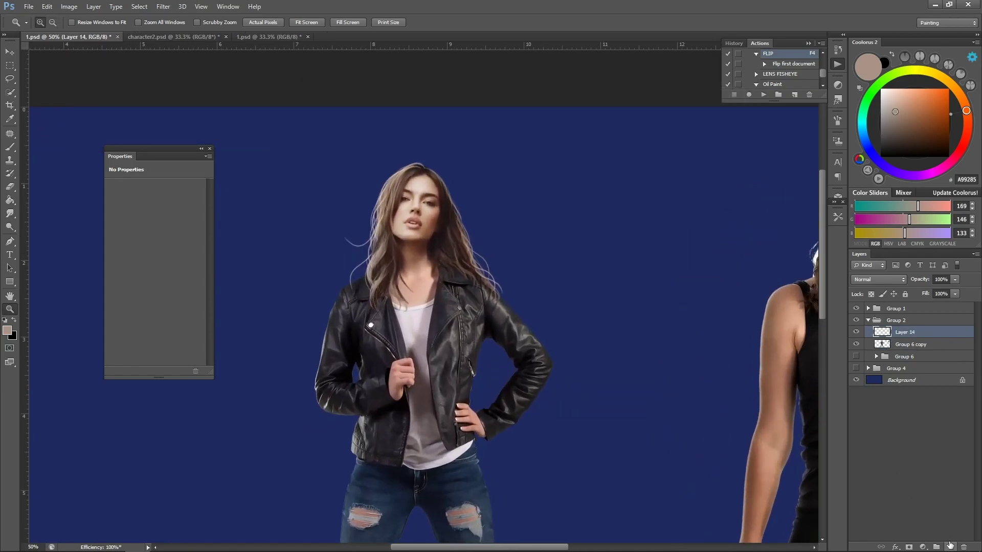
Step: Draw a smiley and a check mark in bright red beside the leather-jacket figure's head on Layer 14 and save the document
{"action": "left_click", "coordinate": [967, 125]}
{"action": "key", "text": "b"}
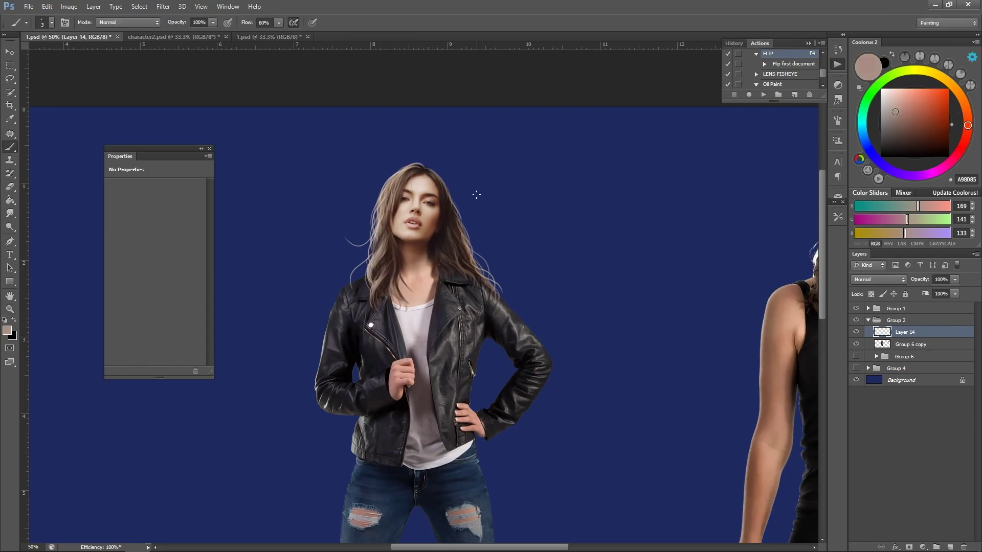
{"action": "left_click_drag", "start_coordinate": [511, 189], "coordinate": [538, 164]}
{"action": "key", "text": "ctrl+z"}
{"action": "left_click_drag", "start_coordinate": [940, 97], "coordinate": [980, 69]}
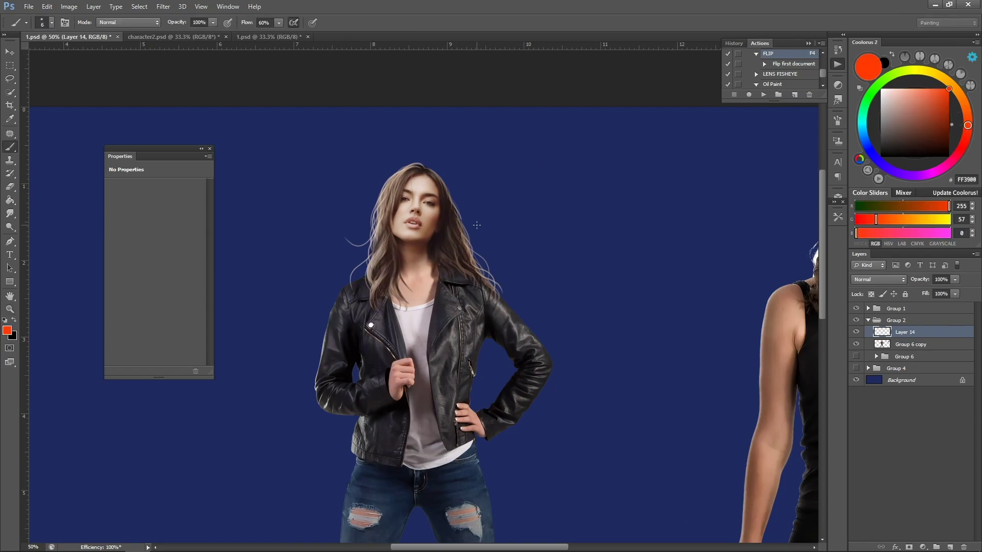
{"action": "mouse_move", "coordinate": [489, 185]}
{"action": "left_mouse_down"}
{"action": "mouse_move", "coordinate": [503, 228]}
{"action": "mouse_move", "coordinate": [535, 193]}
{"action": "left_mouse_up"}
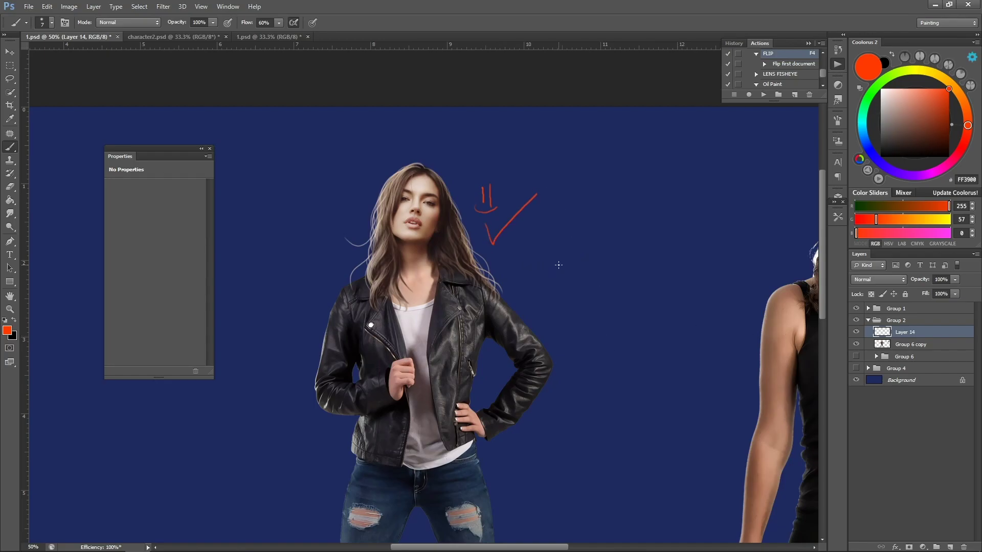
{"action": "key", "text": "ctrl+space"}
{"action": "left_click", "coordinate": [579, 265]}
{"action": "key", "text": "ctrl+s"}
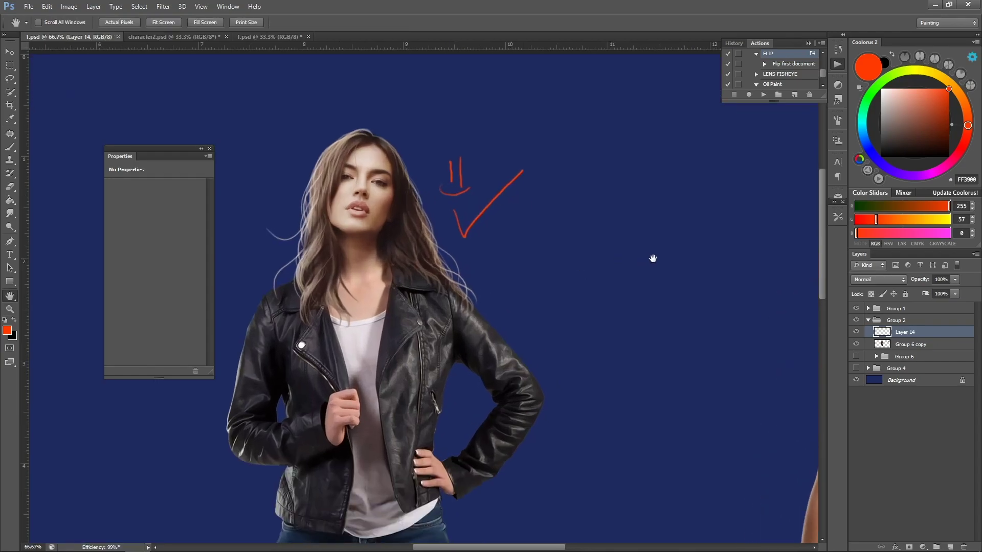
Step: Cut the separate dark-haired portrait head out of Group 6 copy and paste it in place on a layer above all groups
{"action": "scroll", "coordinate": [562, 258], "scroll_direction": "down", "scroll_amount": 1}
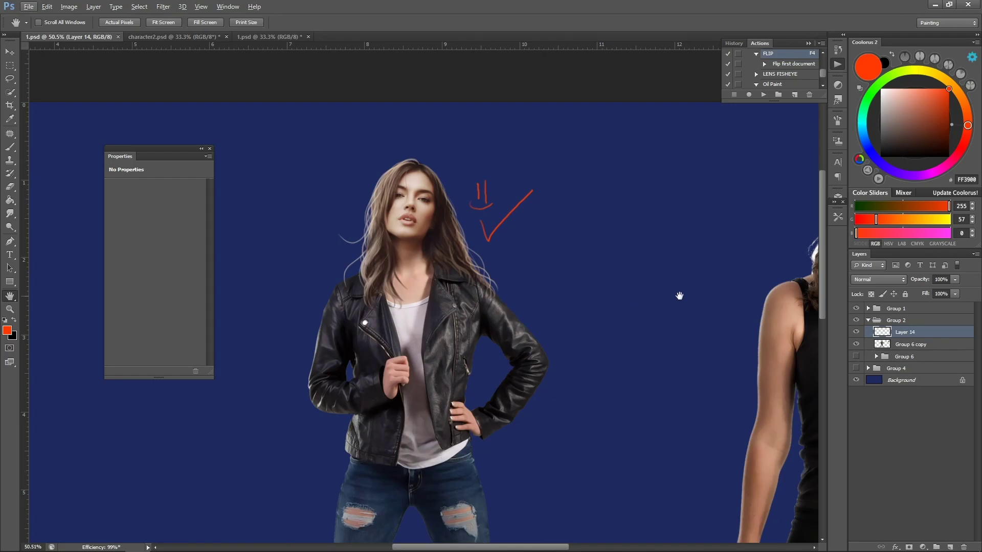
{"action": "left_click_drag", "start_coordinate": [679, 295], "coordinate": [196, 289]}
{"action": "left_click_drag", "start_coordinate": [497, 289], "coordinate": [577, 292]}
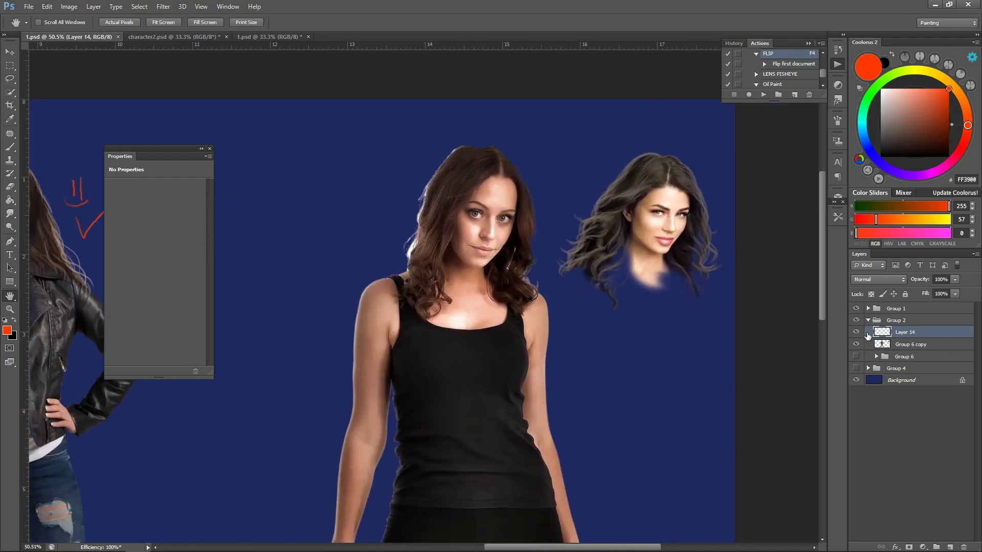
{"action": "left_click", "coordinate": [857, 320]}
{"action": "left_click", "coordinate": [862, 320]}
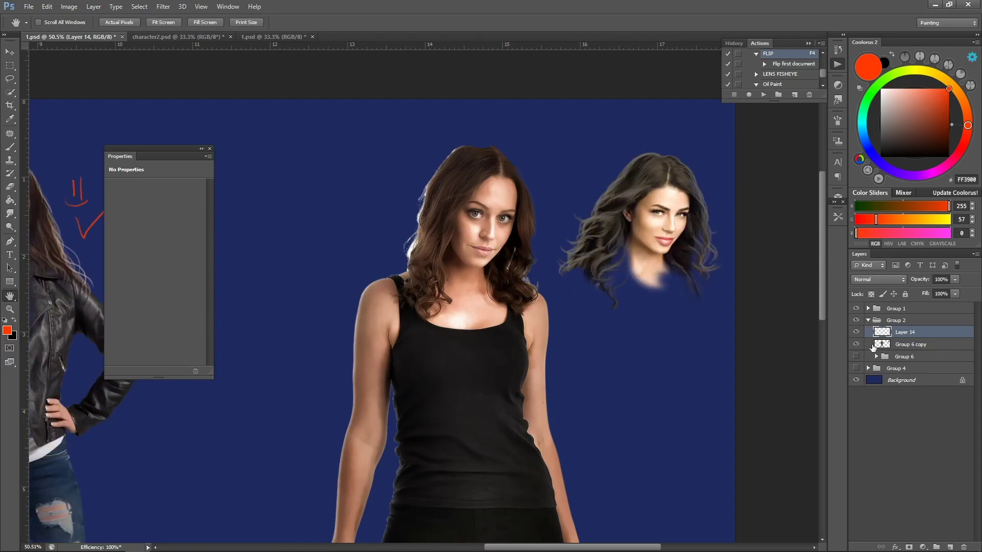
{"action": "left_click", "coordinate": [875, 347]}
{"action": "key", "text": "m"}
{"action": "left_click_drag", "start_coordinate": [450, 110], "coordinate": [790, 350]}
{"action": "key", "text": "Delete"}
{"action": "key", "text": "ctrl+d"}
{"action": "key", "text": "ctrl+shift+v"}
{"action": "left_click_drag", "start_coordinate": [935, 347], "coordinate": [909, 303]}
Step: Collapse and hide Group 2, and expand Group 1 to identify the tank-top figure's layer
{"action": "left_click", "coordinate": [868, 333]}
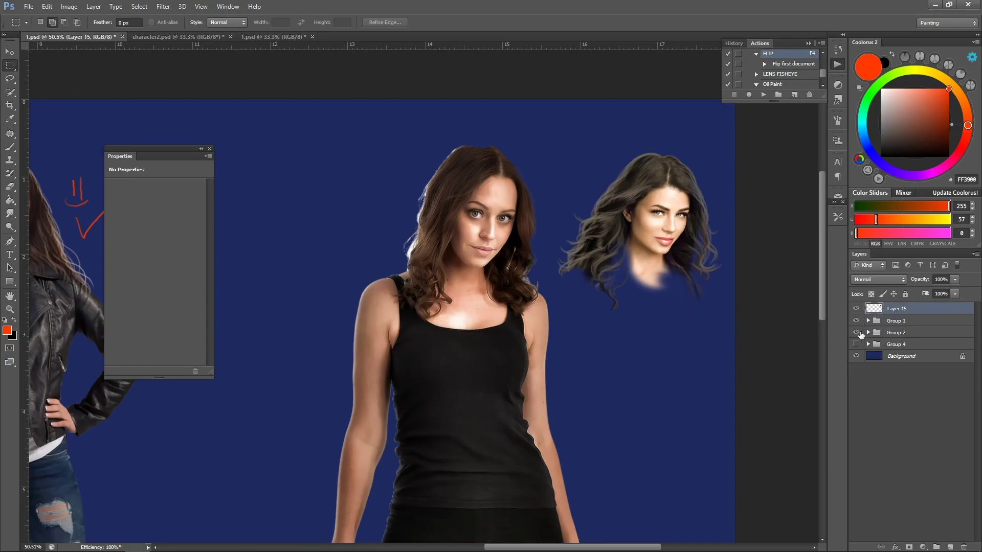
{"action": "left_click", "coordinate": [855, 333]}
{"action": "left_click", "coordinate": [868, 321]}
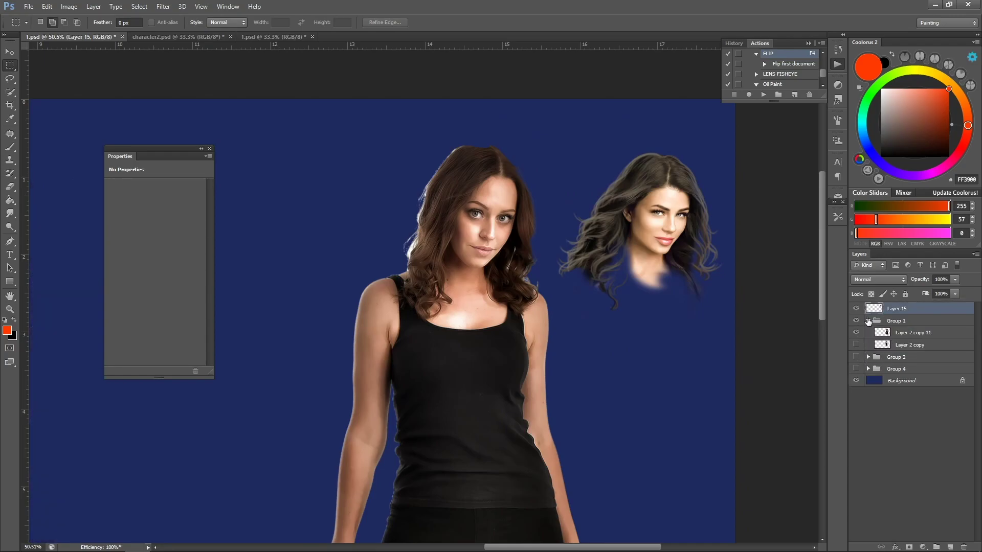
{"action": "left_click", "coordinate": [855, 332]}
{"action": "left_click", "coordinate": [855, 332]}
{"action": "left_click", "coordinate": [912, 321]}
{"action": "left_click", "coordinate": [915, 310]}
Step: Move the pasted portrait head over the tank-top figure's head, duplicate its layer and hide the original
{"action": "key", "text": "v"}
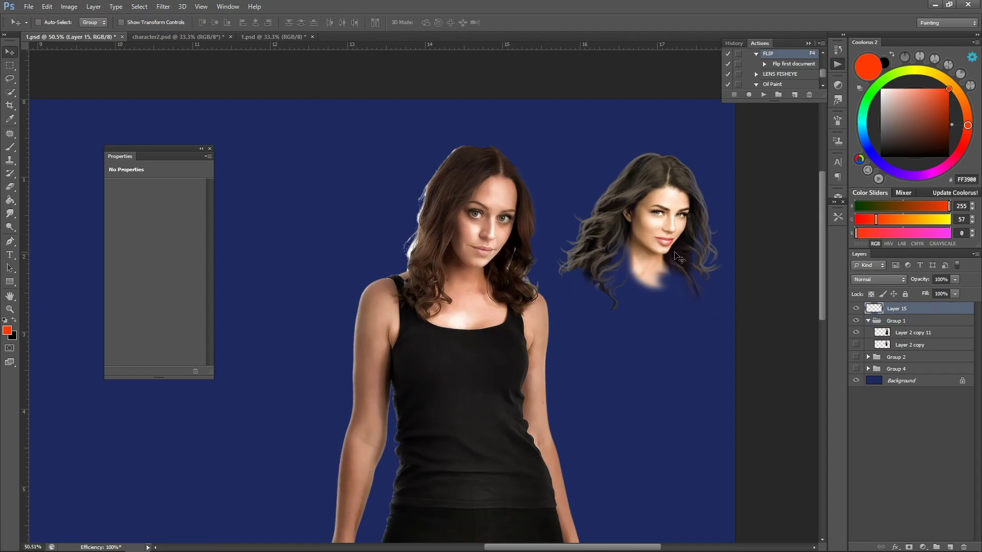
{"action": "left_click_drag", "start_coordinate": [698, 240], "coordinate": [517, 250]}
{"action": "key", "text": "ctrl+j"}
{"action": "left_click", "coordinate": [855, 320]}
Step: Fit the copied head to the tank-top figure with Free Transform at 63% opacity, and restore the layer to 100% opacity
{"action": "left_click_drag", "start_coordinate": [954, 283], "coordinate": [906, 280]}
{"action": "key", "text": "ctrl+t"}
{"action": "mouse_move", "coordinate": [556, 164]}
{"action": "left_mouse_down"}
{"action": "mouse_move", "coordinate": [577, 142]}
{"action": "mouse_move", "coordinate": [551, 182]}
{"action": "mouse_move", "coordinate": [548, 173]}
{"action": "left_mouse_up"}
{"action": "left_click", "coordinate": [513, 22]}
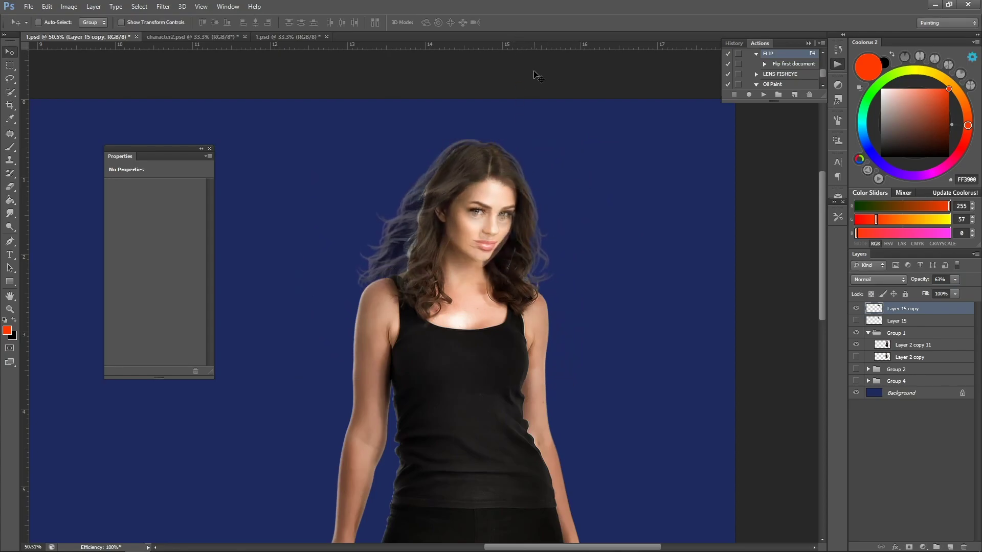
{"action": "left_click_drag", "start_coordinate": [924, 284], "coordinate": [949, 293]}
Step: Add a layer mask to the copied head and set up a black brush at size 90
{"action": "left_click", "coordinate": [908, 547]}
{"action": "key", "text": "b"}
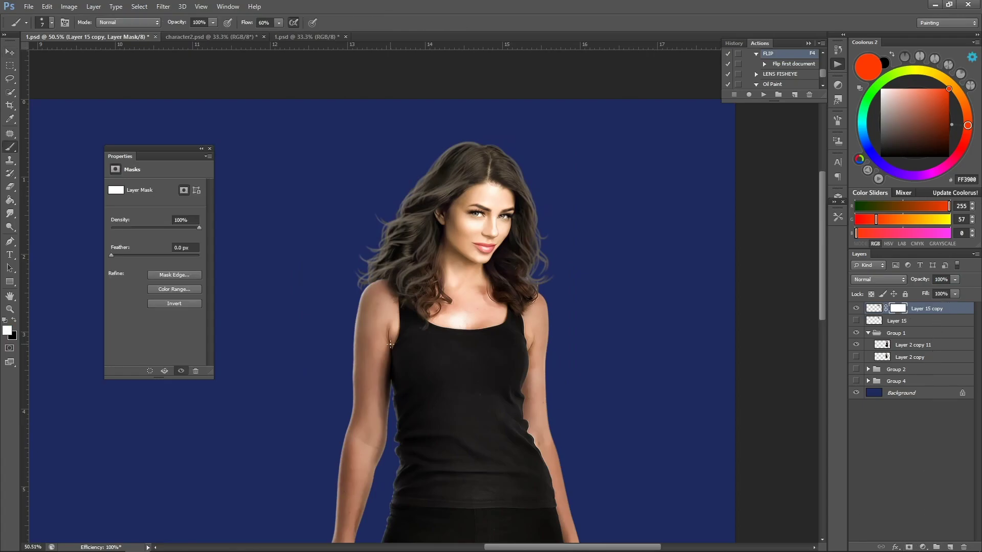
{"action": "key", "text": "bracketright"}
{"action": "key", "text": "bracketright"}
{"action": "key", "text": "bracketright"}
{"action": "key", "text": "bracketright"}
{"action": "key", "text": "bracketright"}
{"action": "key", "text": "bracketright"}
{"action": "key", "text": "bracketright"}
{"action": "key", "text": "bracketright"}
{"action": "key", "text": "bracketright"}
{"action": "key", "text": "bracketright"}
{"action": "key", "text": "bracketright"}
{"action": "key", "text": "x"}
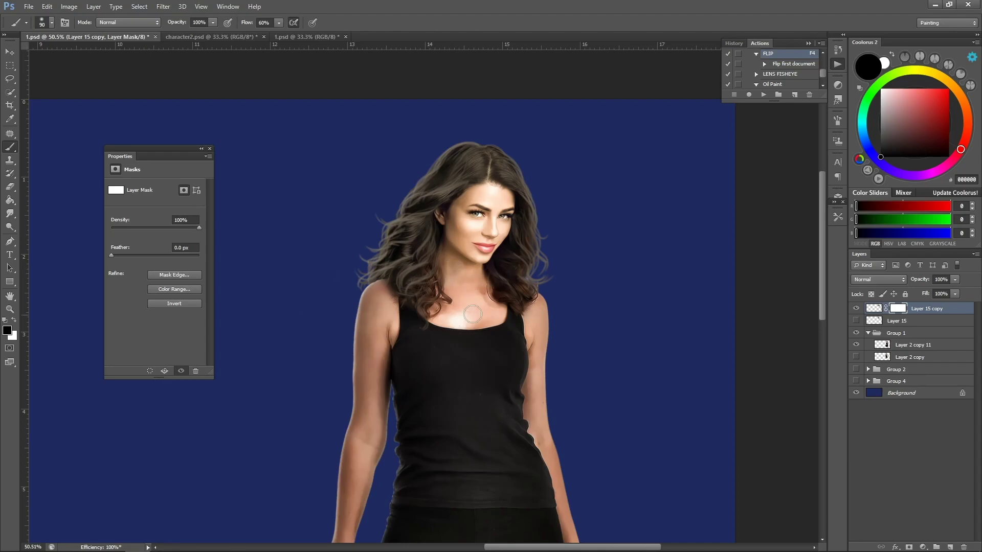
Step: Add a Hue/Saturation adjustment layer directly above Layer 2 copy 11 in Group 1
{"action": "key", "text": "z"}
{"action": "left_click", "coordinate": [535, 237], "text": "alt"}
{"action": "left_click", "coordinate": [534, 237], "text": "alt"}
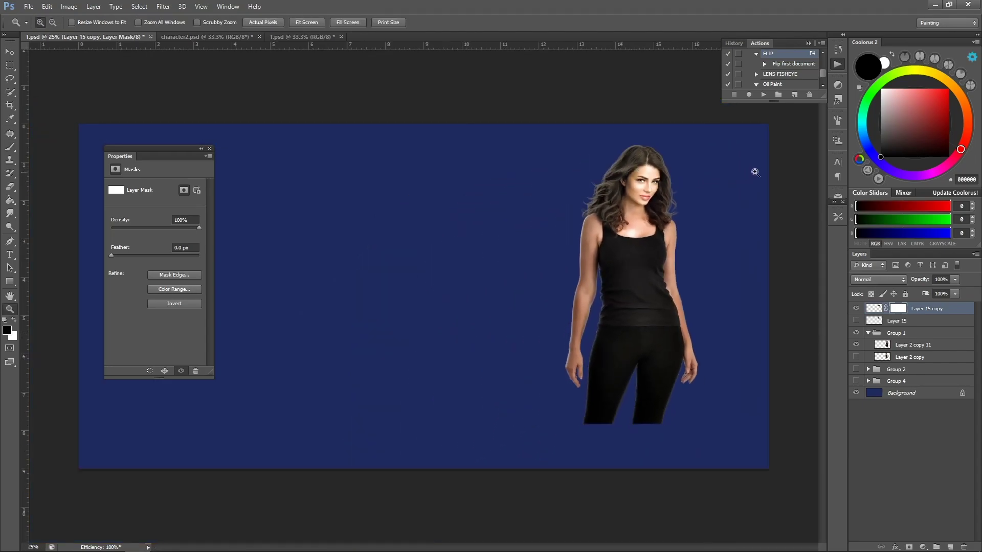
{"action": "left_click", "coordinate": [756, 173]}
{"action": "left_click", "coordinate": [757, 173]}
{"action": "key", "text": "space"}
{"action": "left_click_drag", "start_coordinate": [644, 230], "coordinate": [616, 240]}
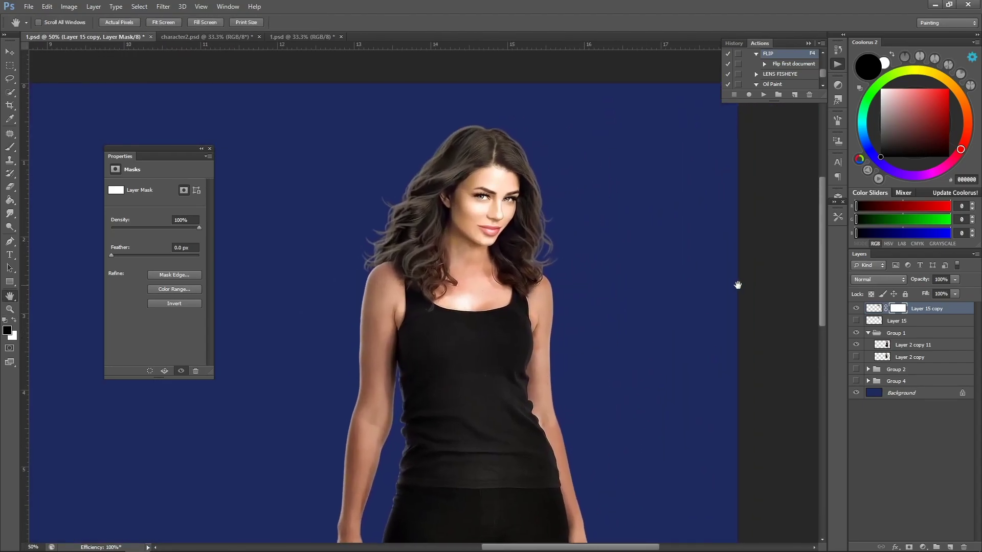
{"action": "left_click", "coordinate": [909, 357]}
{"action": "left_click", "coordinate": [910, 347]}
{"action": "left_click", "coordinate": [923, 547]}
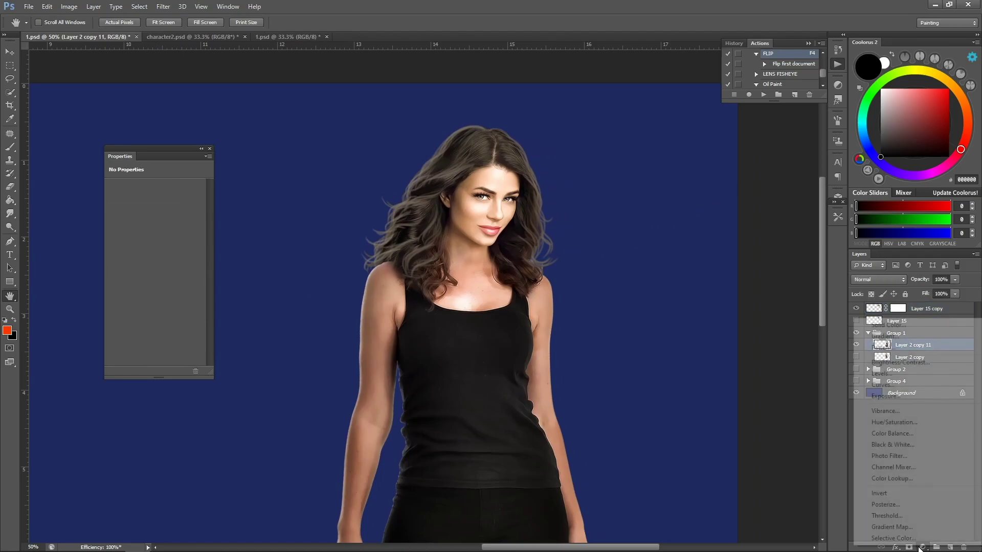
{"action": "left_click", "coordinate": [909, 422]}
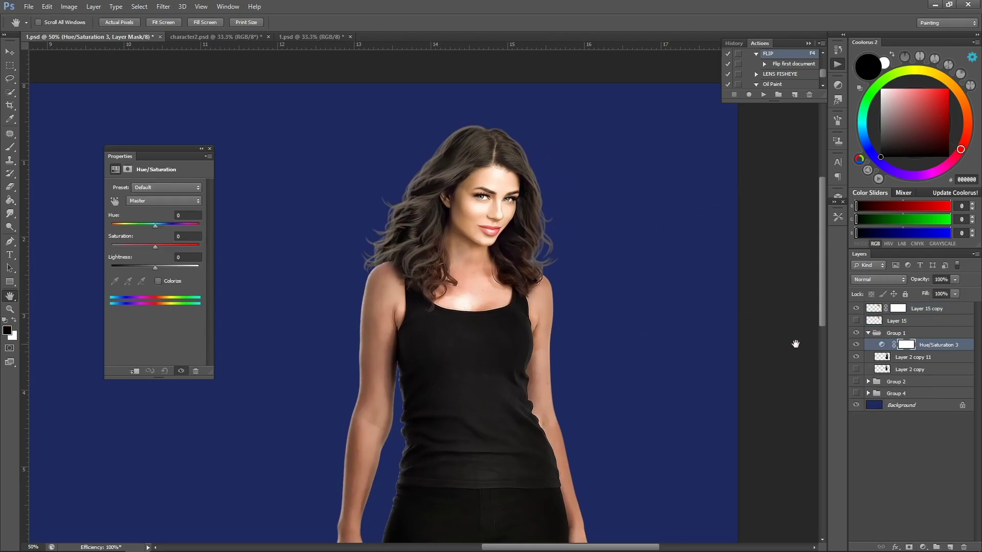
Step: Hand-write "SKIN TONE should MATCH" in red beside the tank-top figure on a new layer using a small brush
{"action": "left_click", "coordinate": [949, 546]}
{"action": "key", "text": "b"}
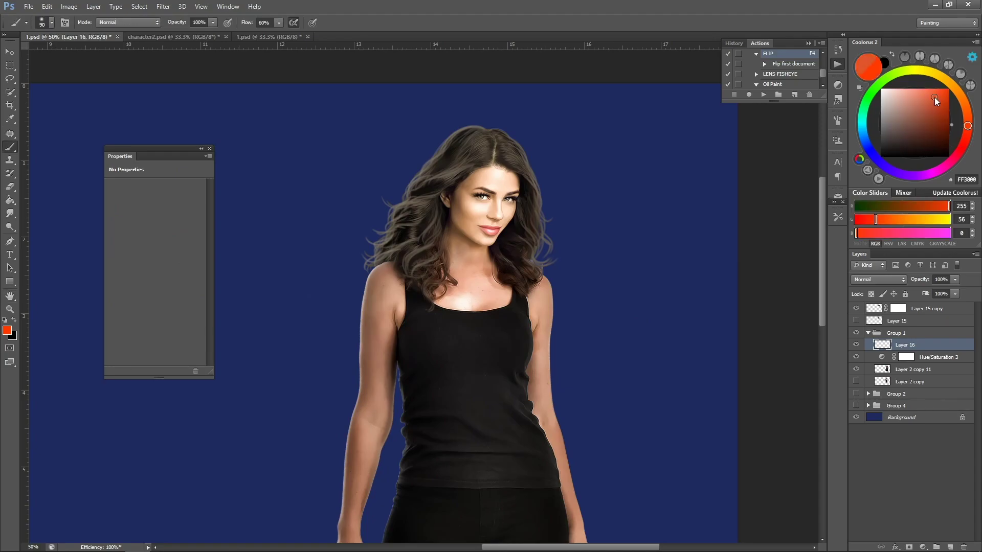
{"action": "key", "text": "bracketleft"}
{"action": "key", "text": "bracketleft"}
{"action": "key", "text": "bracketleft"}
{"action": "key", "text": "bracketleft"}
{"action": "key", "text": "bracketleft"}
{"action": "key", "text": "bracketleft"}
{"action": "mouse_move", "coordinate": [595, 272]}
{"action": "left_mouse_down"}
{"action": "mouse_move", "coordinate": [581, 302]}
{"action": "mouse_move", "coordinate": [567, 304]}
{"action": "left_mouse_up"}
{"action": "mouse_move", "coordinate": [600, 266]}
{"action": "left_mouse_down"}
{"action": "mouse_move", "coordinate": [600, 304]}
{"action": "mouse_move", "coordinate": [618, 279]}
{"action": "mouse_move", "coordinate": [621, 309]}
{"action": "mouse_move", "coordinate": [641, 290]}
{"action": "left_mouse_up"}
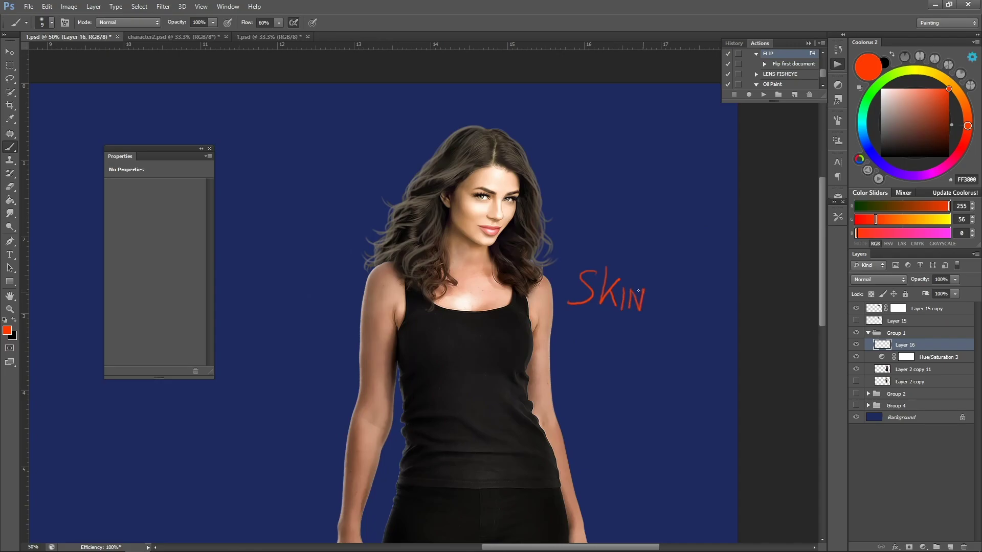
{"action": "left_click_drag", "start_coordinate": [598, 338], "coordinate": [605, 342]}
{"action": "left_click_drag", "start_coordinate": [601, 375], "coordinate": [589, 393]}
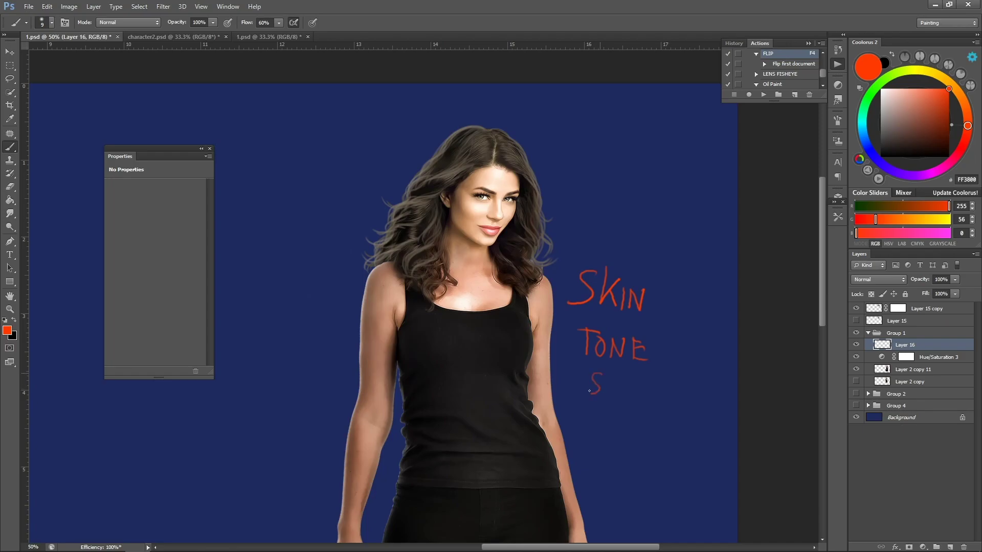
{"action": "mouse_move", "coordinate": [663, 395]}
{"action": "left_mouse_down"}
{"action": "mouse_move", "coordinate": [598, 438]}
{"action": "mouse_move", "coordinate": [617, 434]}
{"action": "left_mouse_up"}
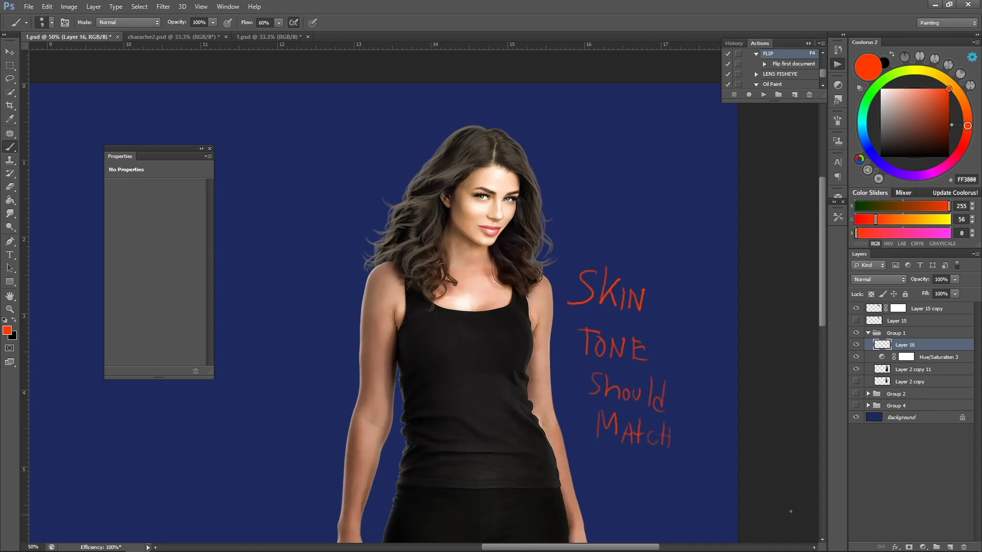
Step: Circle the figure's arm in red and draw a line from it up to the neck
{"action": "mouse_move", "coordinate": [381, 297]}
{"action": "left_mouse_down"}
{"action": "mouse_move", "coordinate": [386, 450]}
{"action": "mouse_move", "coordinate": [358, 304]}
{"action": "left_mouse_up"}
{"action": "left_click_drag", "start_coordinate": [390, 356], "coordinate": [513, 271]}
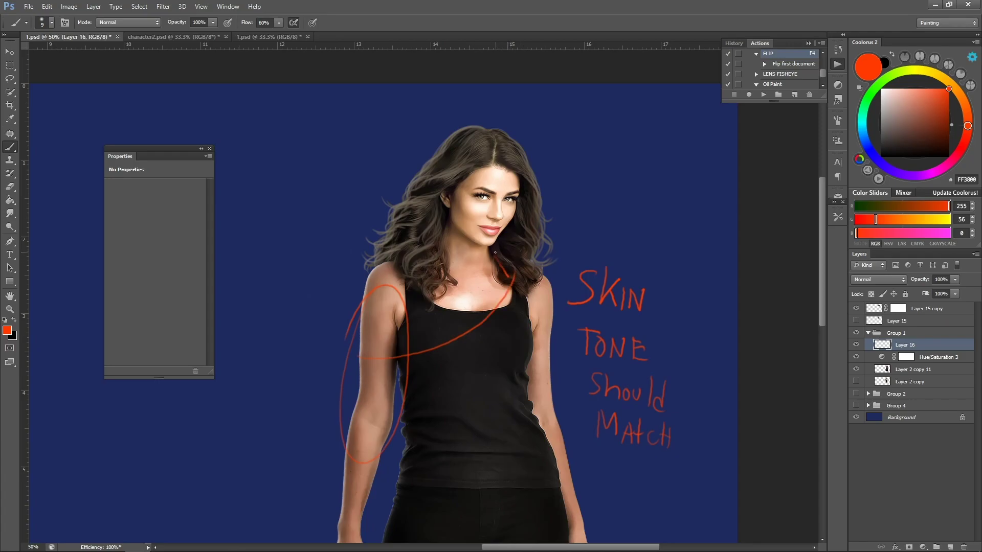
{"action": "key", "text": "z"}
{"action": "left_click", "coordinate": [525, 334], "text": "alt"}
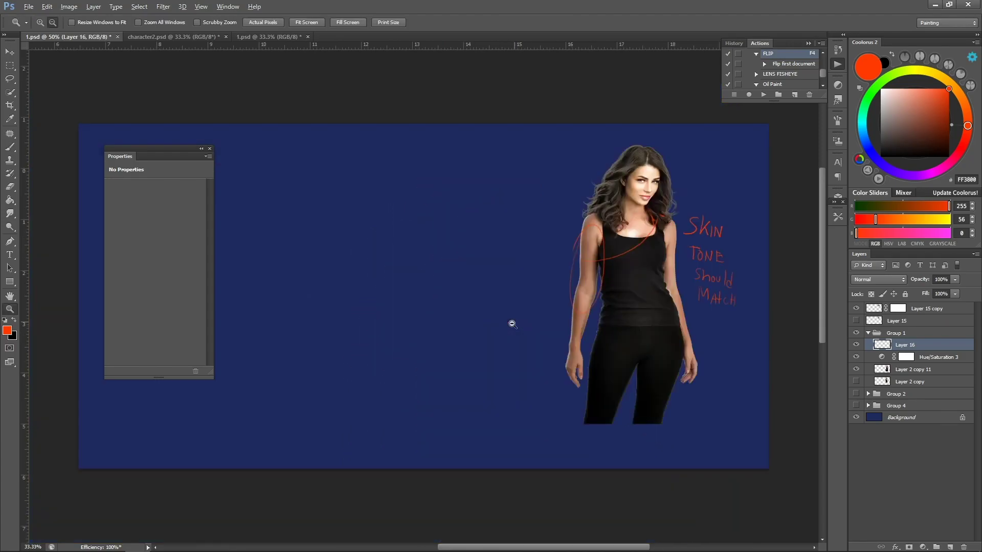
Step: Erase the red circle and connecting line from the figure with the Eraser at size 175, keeping the written note
{"action": "left_click", "coordinate": [683, 225]}
{"action": "left_click", "coordinate": [682, 226]}
{"action": "left_click_drag", "start_coordinate": [658, 254], "coordinate": [526, 315]}
{"action": "key", "text": "e"}
{"action": "key", "text": "bracketright"}
{"action": "key", "text": "bracketright"}
{"action": "key", "text": "bracketright"}
{"action": "key", "text": "bracketright"}
{"action": "key", "text": "bracketright"}
{"action": "key", "text": "bracketright"}
{"action": "mouse_move", "coordinate": [559, 222]}
{"action": "left_mouse_down"}
{"action": "mouse_move", "coordinate": [423, 442]}
{"action": "mouse_move", "coordinate": [507, 253]}
{"action": "mouse_move", "coordinate": [415, 381]}
{"action": "mouse_move", "coordinate": [412, 240]}
{"action": "left_mouse_up"}
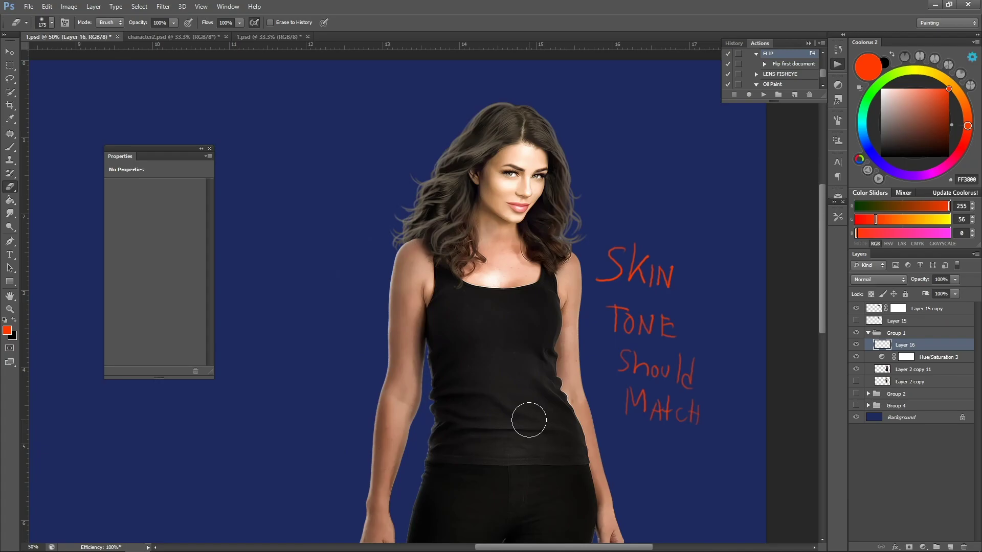
Step: Clip the Hue/Saturation adjustment to the tank-top figure's layer and set its Hue to +3
{"action": "left_click", "coordinate": [939, 357]}
{"action": "right_click", "coordinate": [941, 356]}
{"action": "left_click", "coordinate": [883, 286]}
{"action": "left_click_drag", "start_coordinate": [155, 226], "coordinate": [157, 227]}
Step: Compare the body's skin tone with the face by switching the Hue/Saturation adjustment off and on
{"action": "key", "text": "alt+space"}
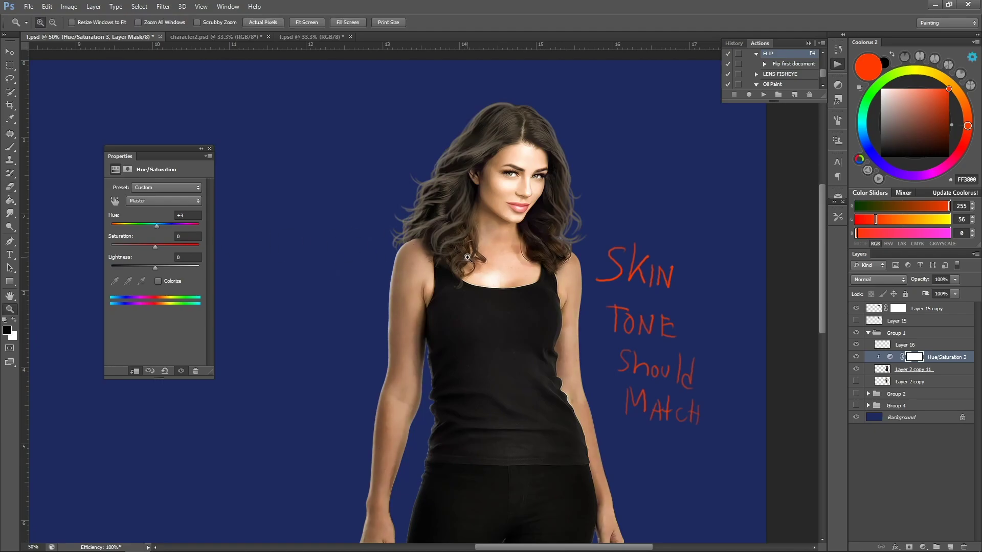
{"action": "left_click", "coordinate": [587, 310], "text": "alt"}
{"action": "key", "text": "space"}
{"action": "left_click_drag", "start_coordinate": [550, 296], "coordinate": [535, 289]}
{"action": "left_click", "coordinate": [855, 357]}
{"action": "left_click", "coordinate": [856, 357]}
{"action": "left_click", "coordinate": [856, 358]}
{"action": "left_click", "coordinate": [856, 357]}
{"action": "left_click", "coordinate": [855, 357]}
{"action": "left_click", "coordinate": [855, 358]}
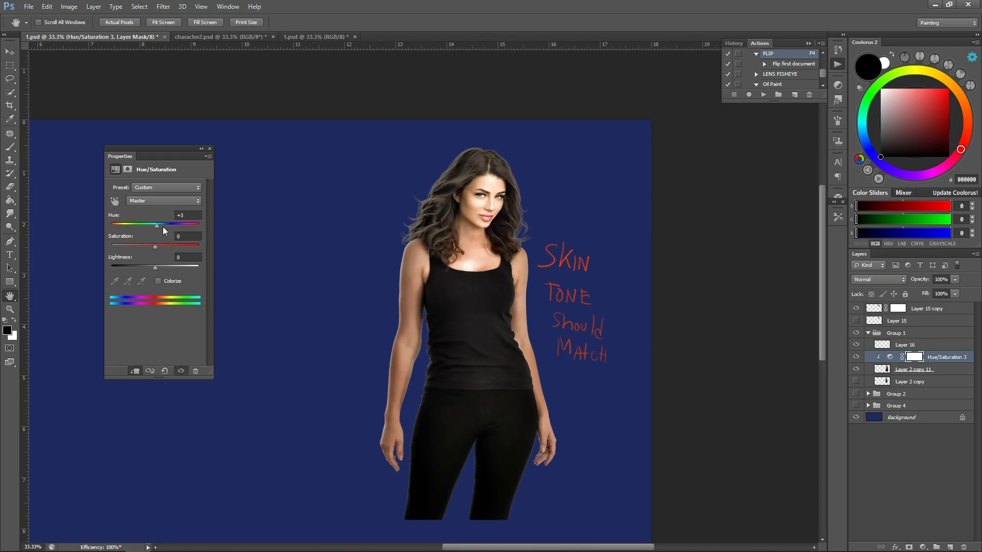
Step: Set the adjustment's Saturation to -24 and compare the figure with and without it
{"action": "left_click_drag", "start_coordinate": [165, 247], "coordinate": [139, 250]}
{"action": "left_click", "coordinate": [856, 360]}
{"action": "left_click", "coordinate": [856, 359]}
{"action": "key", "text": "z"}
{"action": "left_click", "coordinate": [502, 241], "text": "alt"}
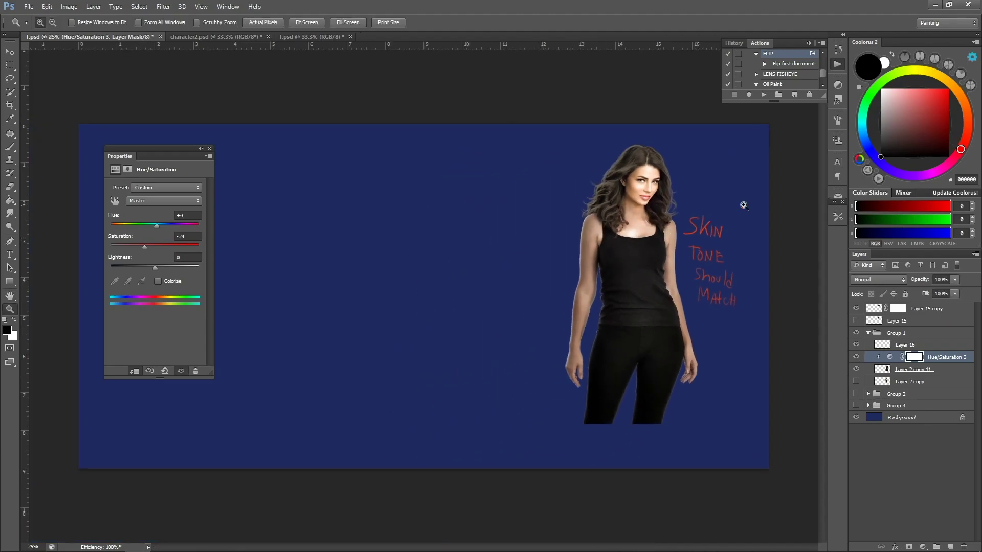
{"action": "left_click", "coordinate": [752, 202]}
{"action": "key", "text": "h"}
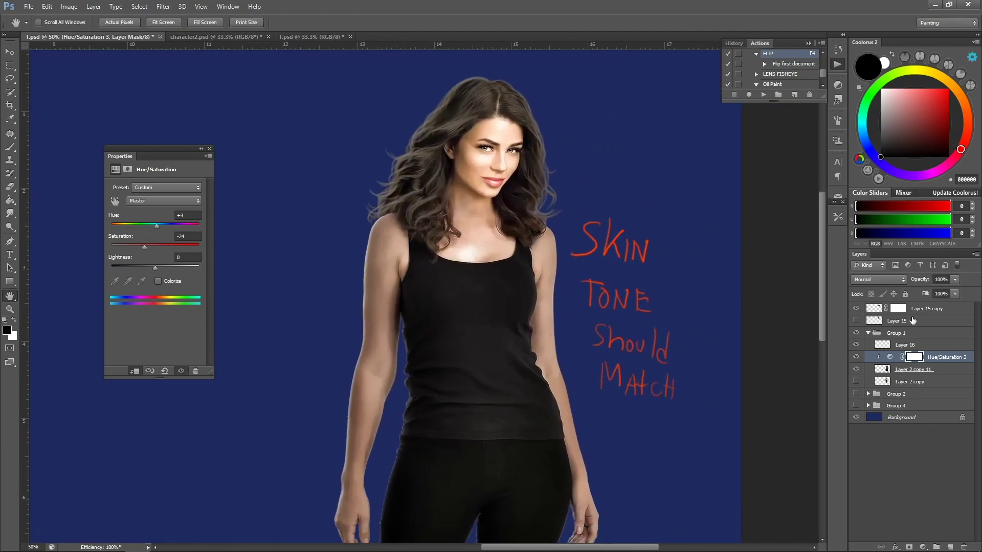
Step: Draw a red check mark above the handwritten skin tone note on Layer 16
{"action": "left_click", "coordinate": [902, 344]}
{"action": "key", "text": "b"}
{"action": "left_click_drag", "start_coordinate": [577, 153], "coordinate": [624, 129]}
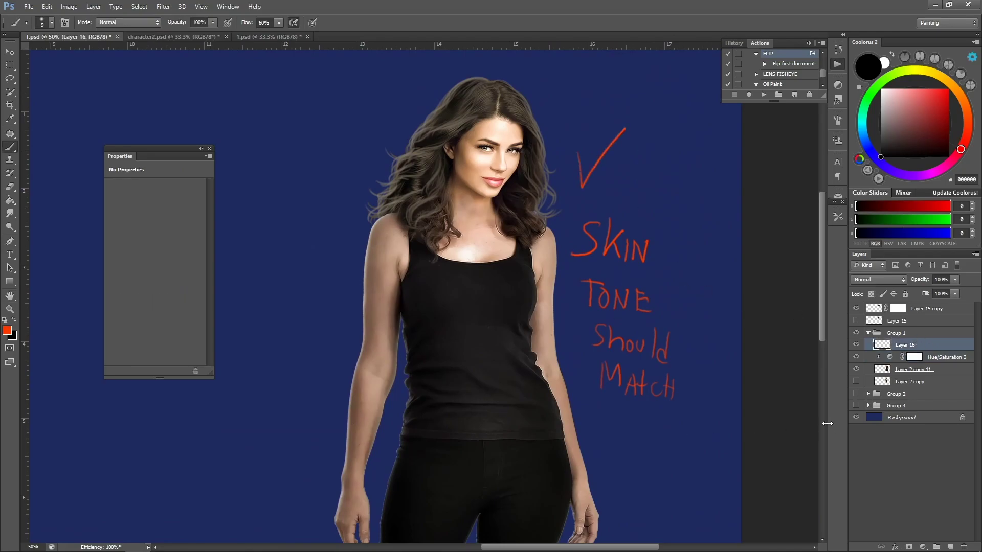
Step: Add a new layer above Layer 16 and sample the dark hair colour beneath the ear for a small brush
{"action": "left_click", "coordinate": [949, 546]}
{"action": "key", "text": "h"}
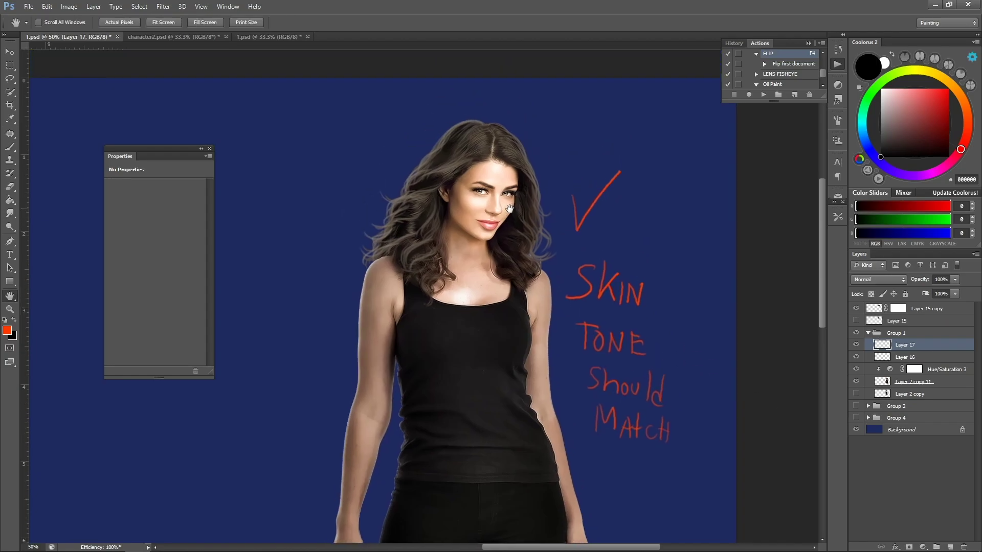
{"action": "key", "text": "z"}
{"action": "left_click", "coordinate": [494, 159]}
{"action": "left_click", "coordinate": [486, 203]}
{"action": "key", "text": "b"}
{"action": "left_click", "coordinate": [415, 198], "text": "alt"}
{"action": "key", "text": "bracketleft"}
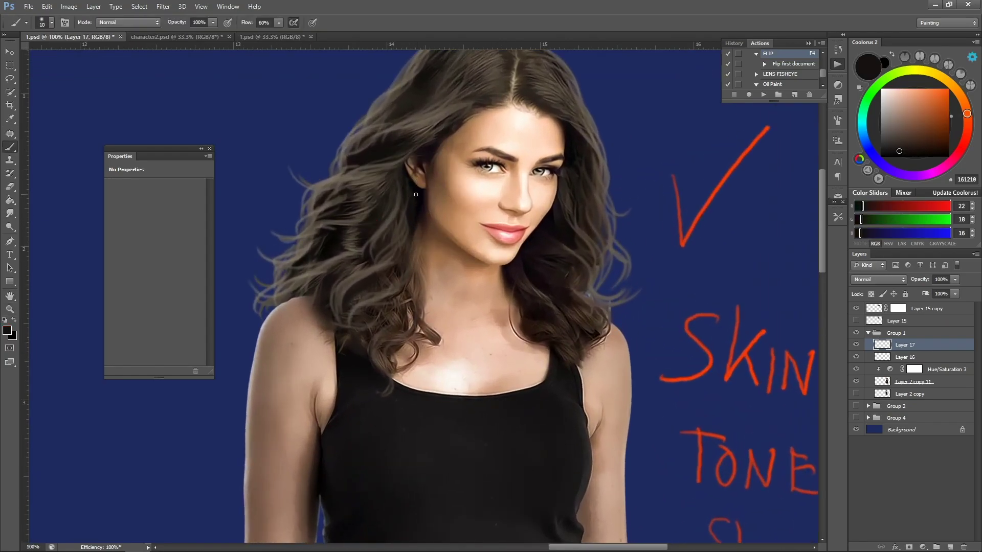
Step: Move Layer 17 to the top of the stack and paint sampled dark hair colour over the earring and lower hair
{"action": "left_click", "coordinate": [413, 199], "text": "alt"}
{"action": "key", "text": "bracketleft"}
{"action": "left_click_drag", "start_coordinate": [927, 346], "coordinate": [958, 301]}
{"action": "key", "text": "bracketright"}
{"action": "key", "text": "bracketright"}
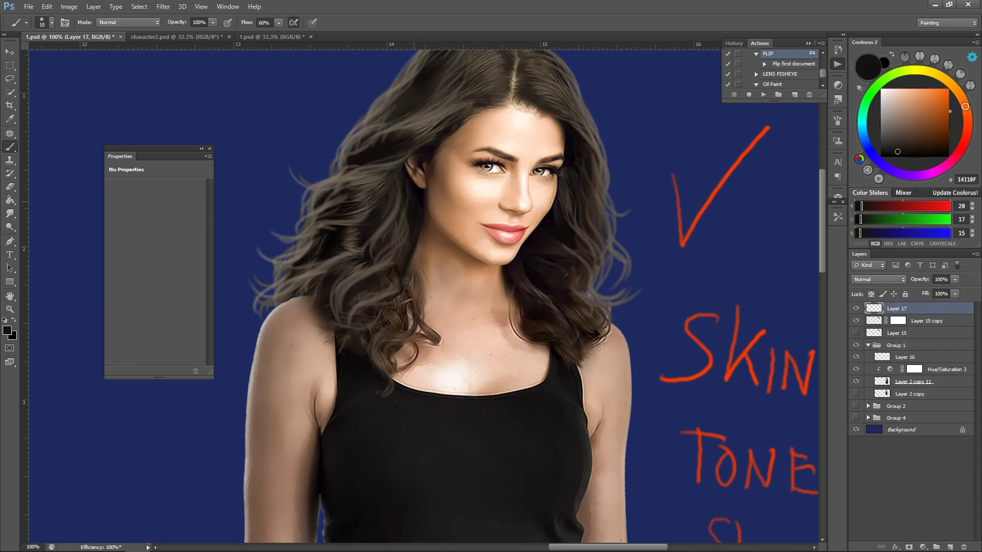
Step: Paint a thin curved hair strand down the neck beneath the ear using brown and dark tones sampled from the hair
{"action": "left_click", "coordinate": [406, 234], "text": "alt"}
{"action": "key", "text": "bracketleft"}
{"action": "key", "text": "bracketleft"}
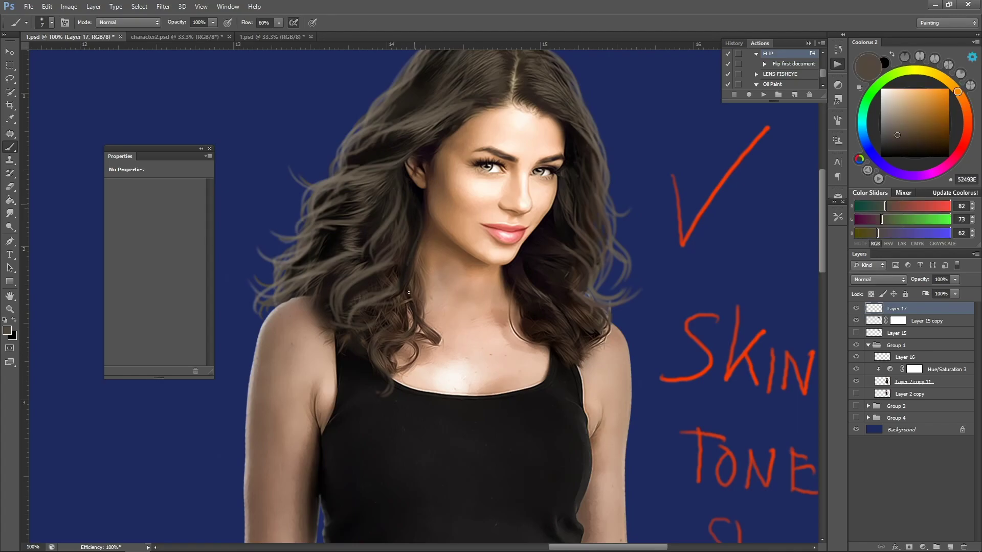
{"action": "left_click", "coordinate": [420, 304], "text": "alt"}
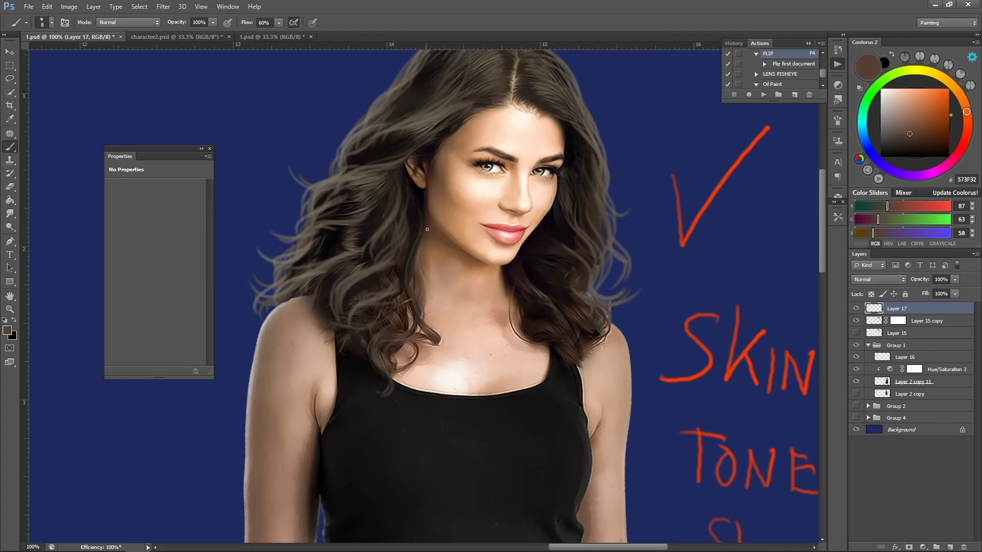
{"action": "left_click_drag", "start_coordinate": [423, 277], "coordinate": [439, 310]}
{"action": "left_click", "coordinate": [427, 330], "text": "alt"}
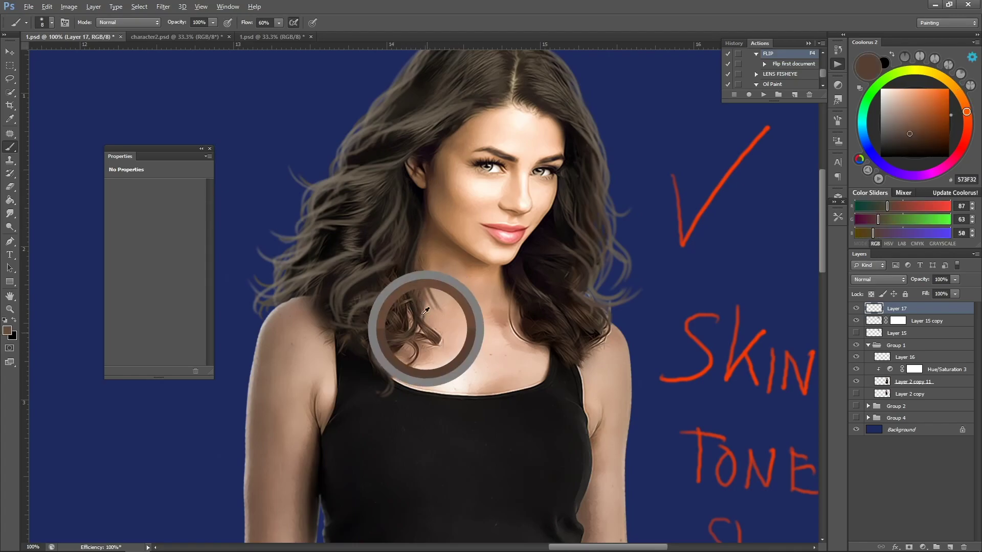
{"action": "left_click", "coordinate": [419, 207], "text": "alt"}
{"action": "left_click_drag", "start_coordinate": [424, 243], "coordinate": [439, 307]}
{"action": "key", "text": "ctrl+z"}
{"action": "left_click_drag", "start_coordinate": [422, 247], "coordinate": [439, 320]}
{"action": "left_click_drag", "start_coordinate": [425, 241], "coordinate": [436, 314]}
Step: Sample near-black and brown hair tones beneath the chin and paint them into the curls beside the neck
{"action": "left_click", "coordinate": [504, 277], "text": "alt"}
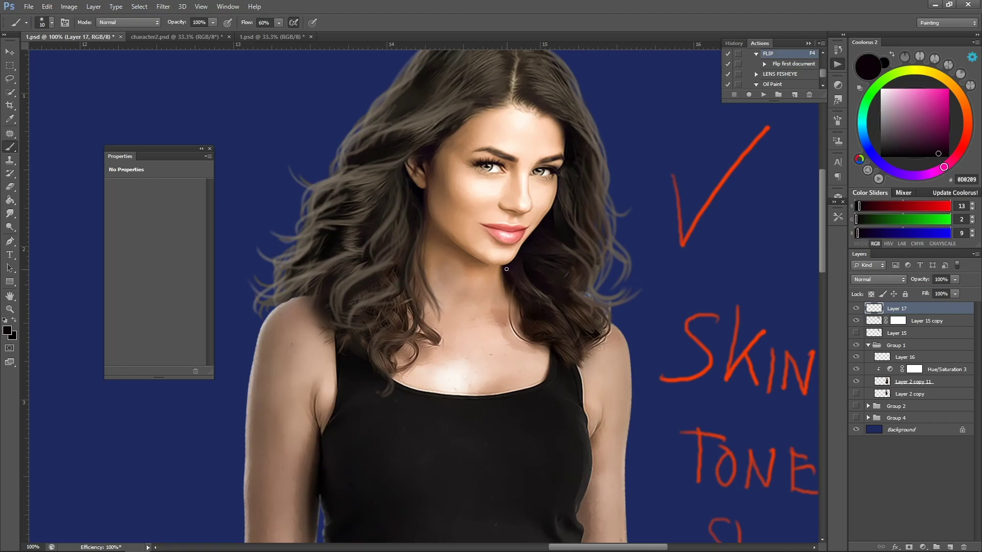
{"action": "key", "text": "bracketright"}
{"action": "key", "text": "bracketright"}
{"action": "key", "text": "bracketright"}
{"action": "key", "text": "bracketright"}
{"action": "left_click", "coordinate": [538, 293], "text": "alt"}
{"action": "key", "text": "bracketleft"}
{"action": "key", "text": "bracketleft"}
{"action": "key", "text": "bracketleft"}
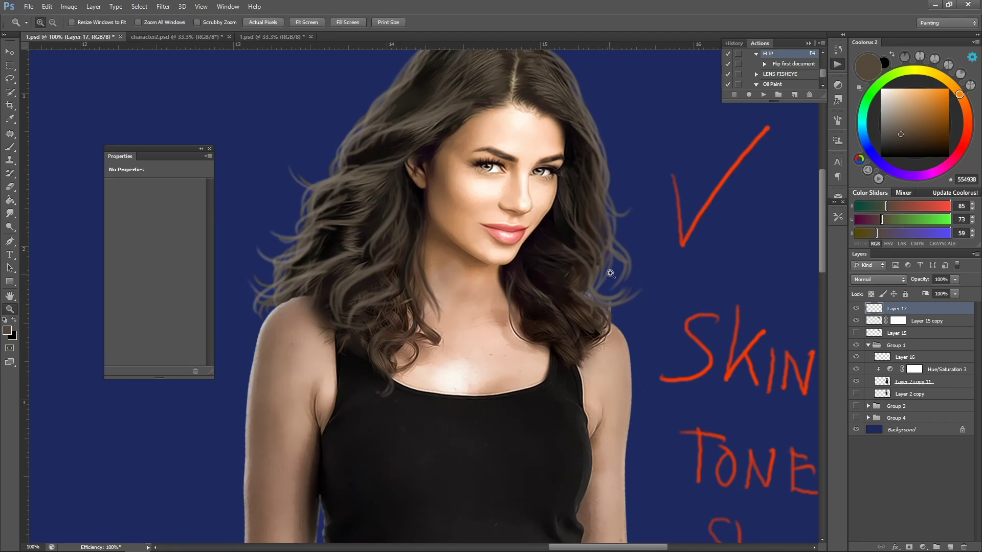
Step: Pick light peach FFCE99 and paint a rim highlight along the crown's outer edge on Layer 17
{"action": "key", "text": "ctrl+minus"}
{"action": "key", "text": "h"}
{"action": "left_click_drag", "start_coordinate": [621, 192], "coordinate": [581, 231]}
{"action": "left_click", "coordinate": [583, 223], "text": "alt"}
{"action": "left_click", "coordinate": [576, 212]}
{"action": "left_click", "coordinate": [907, 90]}
{"action": "key", "text": "b"}
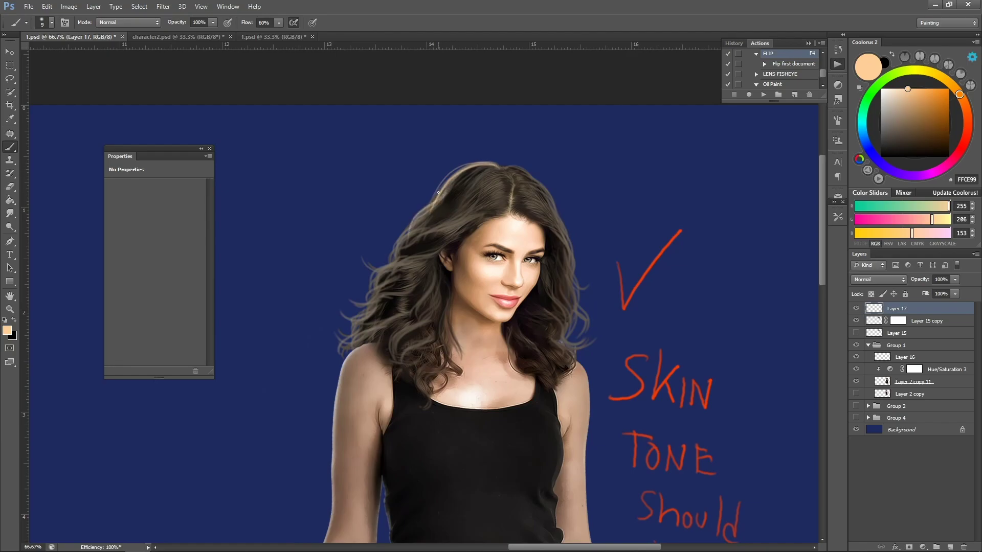
{"action": "scroll", "coordinate": [399, 203], "scroll_direction": "up", "scroll_amount": 1}
{"action": "key", "text": "bracketleft"}
{"action": "mouse_move", "coordinate": [516, 147]}
{"action": "left_mouse_down"}
{"action": "mouse_move", "coordinate": [483, 160]}
{"action": "mouse_move", "coordinate": [446, 211]}
{"action": "left_mouse_up"}
{"action": "left_click_drag", "start_coordinate": [477, 167], "coordinate": [385, 253]}
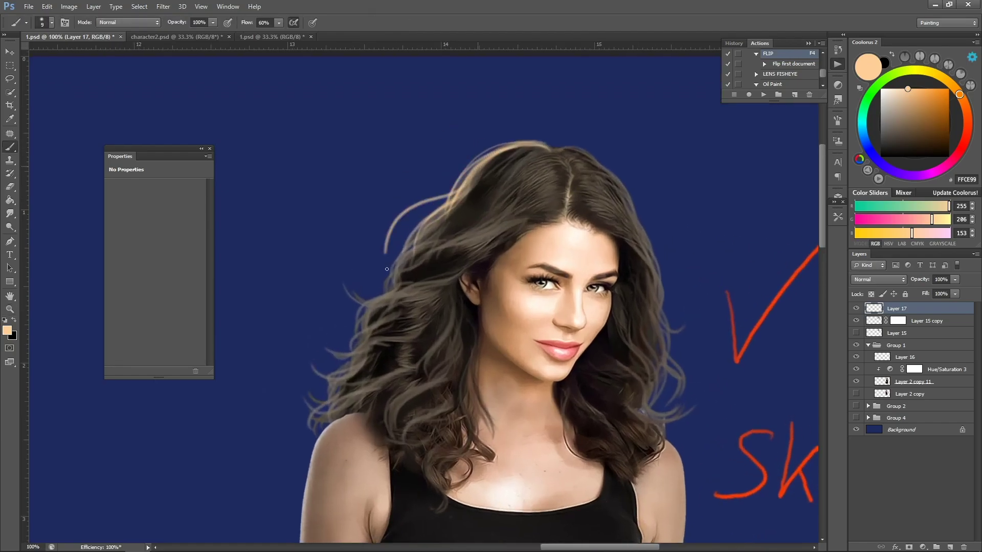
{"action": "key", "text": "ctrl+z"}
{"action": "left_click_drag", "start_coordinate": [471, 173], "coordinate": [403, 276]}
{"action": "key", "text": "ctrl+z"}
Step: Paint fine peach rim-light strands along the outer hair from the crown down to the shoulder on the ear side
{"action": "mouse_move", "coordinate": [487, 162]}
{"action": "left_mouse_down"}
{"action": "mouse_move", "coordinate": [385, 310]}
{"action": "mouse_move", "coordinate": [395, 257]}
{"action": "mouse_move", "coordinate": [334, 353]}
{"action": "left_mouse_up"}
{"action": "mouse_move", "coordinate": [370, 312]}
{"action": "left_mouse_down"}
{"action": "mouse_move", "coordinate": [324, 392]}
{"action": "mouse_move", "coordinate": [284, 422]}
{"action": "left_mouse_up"}
{"action": "left_click_drag", "start_coordinate": [391, 287], "coordinate": [314, 341]}
{"action": "left_click_drag", "start_coordinate": [423, 234], "coordinate": [330, 352]}
Step: Flip the document horizontally with the recorded FLIP action to reach the opposite side of the hair
{"action": "key", "text": "F4"}
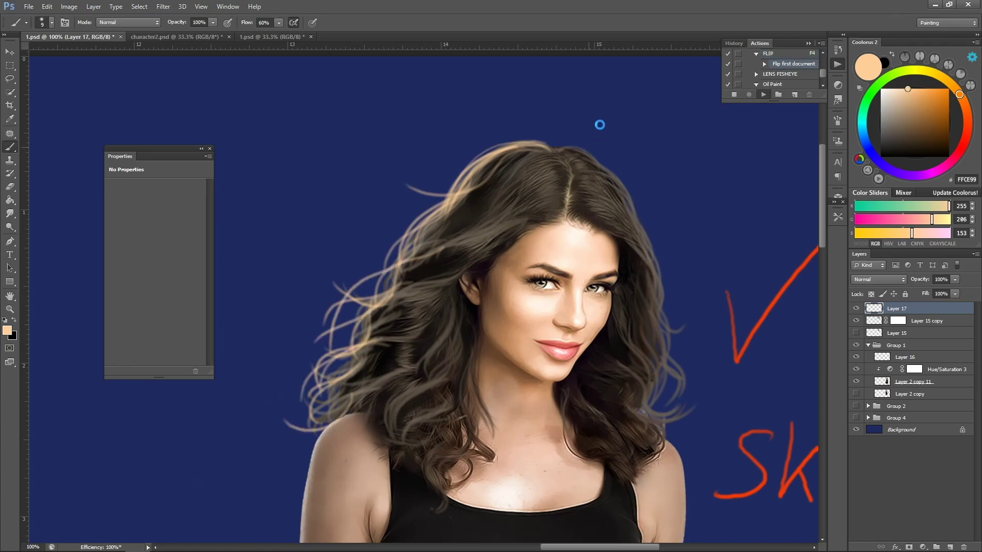
{"action": "key", "text": "space"}
{"action": "left_click_drag", "start_coordinate": [230, 388], "coordinate": [791, 337]}
{"action": "left_click_drag", "start_coordinate": [235, 334], "coordinate": [800, 310]}
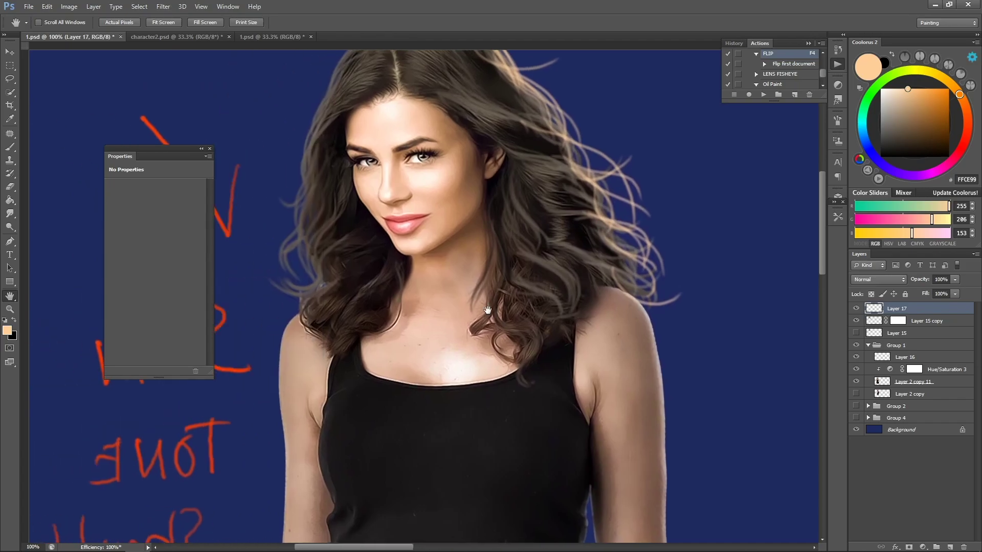
{"action": "left_click_drag", "start_coordinate": [401, 130], "coordinate": [543, 326]}
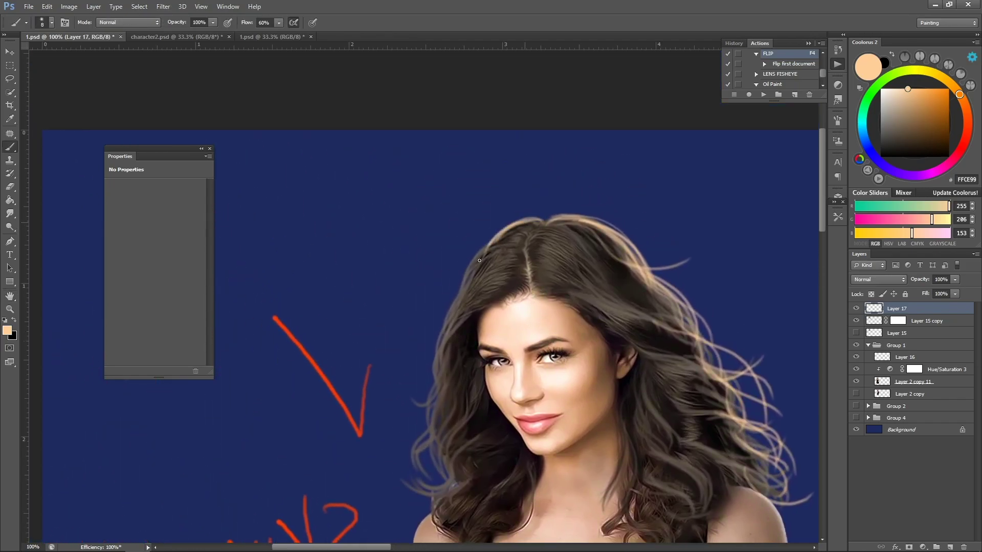
Step: Paint peach rim highlights from the crown down the hair's outer edge on the side facing the check mark
{"action": "key", "text": "bracketright"}
{"action": "key", "text": "bracketright"}
{"action": "mouse_move", "coordinate": [474, 255]}
{"action": "left_mouse_down"}
{"action": "mouse_move", "coordinate": [439, 331]}
{"action": "mouse_move", "coordinate": [454, 357]}
{"action": "mouse_move", "coordinate": [473, 278]}
{"action": "mouse_move", "coordinate": [437, 354]}
{"action": "left_mouse_up"}
{"action": "left_click_drag", "start_coordinate": [467, 305], "coordinate": [433, 371]}
{"action": "left_click_drag", "start_coordinate": [456, 313], "coordinate": [432, 396]}
{"action": "left_click_drag", "start_coordinate": [438, 352], "coordinate": [415, 426]}
{"action": "key", "text": "bracketleft"}
{"action": "left_click_drag", "start_coordinate": [440, 377], "coordinate": [411, 451]}
{"action": "left_click_drag", "start_coordinate": [435, 408], "coordinate": [399, 472]}
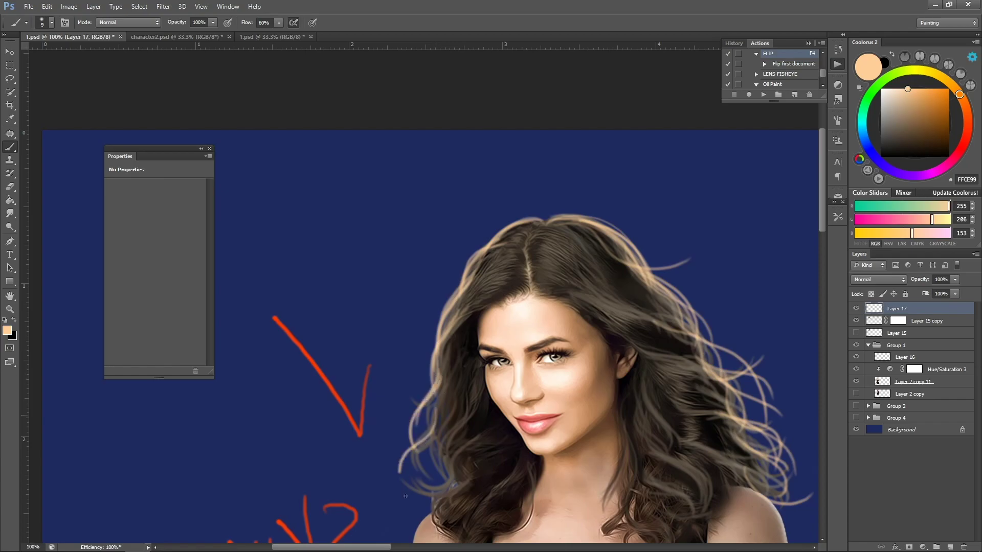
{"action": "left_click_drag", "start_coordinate": [429, 400], "coordinate": [401, 488]}
Step: Add loose flyaway peach strands around the lower curls, side and crown of the hair facing the note
{"action": "left_click_drag", "start_coordinate": [477, 345], "coordinate": [454, 264]}
{"action": "mouse_move", "coordinate": [425, 345]}
{"action": "left_mouse_down"}
{"action": "mouse_move", "coordinate": [436, 381]}
{"action": "mouse_move", "coordinate": [395, 442]}
{"action": "left_mouse_up"}
{"action": "left_click_drag", "start_coordinate": [444, 391], "coordinate": [410, 440]}
{"action": "mouse_move", "coordinate": [415, 352]}
{"action": "left_mouse_down"}
{"action": "mouse_move", "coordinate": [415, 408]}
{"action": "mouse_move", "coordinate": [375, 432]}
{"action": "left_mouse_up"}
{"action": "left_click_drag", "start_coordinate": [431, 290], "coordinate": [389, 363]}
{"action": "left_click_drag", "start_coordinate": [426, 250], "coordinate": [387, 337]}
{"action": "mouse_move", "coordinate": [435, 222]}
{"action": "left_mouse_down"}
{"action": "mouse_move", "coordinate": [338, 226]}
{"action": "mouse_move", "coordinate": [385, 269]}
{"action": "mouse_move", "coordinate": [362, 273]}
{"action": "left_mouse_up"}
{"action": "mouse_move", "coordinate": [458, 181]}
{"action": "left_mouse_down"}
{"action": "mouse_move", "coordinate": [395, 264]}
{"action": "mouse_move", "coordinate": [400, 287]}
{"action": "left_mouse_up"}
{"action": "left_click_drag", "start_coordinate": [449, 203], "coordinate": [399, 312]}
{"action": "left_click_drag", "start_coordinate": [467, 181], "coordinate": [411, 254]}
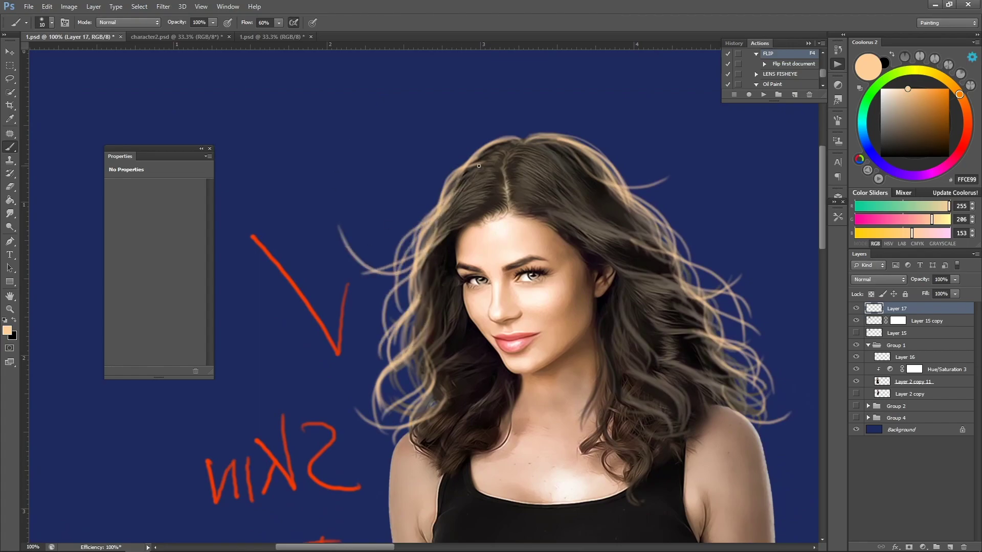
{"action": "left_click_drag", "start_coordinate": [463, 182], "coordinate": [382, 149]}
Step: Close the floating Properties panel that covers the figure and review the highlighted hair on the whole figure
{"action": "key", "text": "z"}
{"action": "left_click", "coordinate": [501, 80], "text": "alt"}
{"action": "left_click", "coordinate": [536, 65], "text": "alt"}
{"action": "left_click", "coordinate": [536, 65], "text": "alt"}
{"action": "left_click", "coordinate": [537, 64], "text": "alt"}
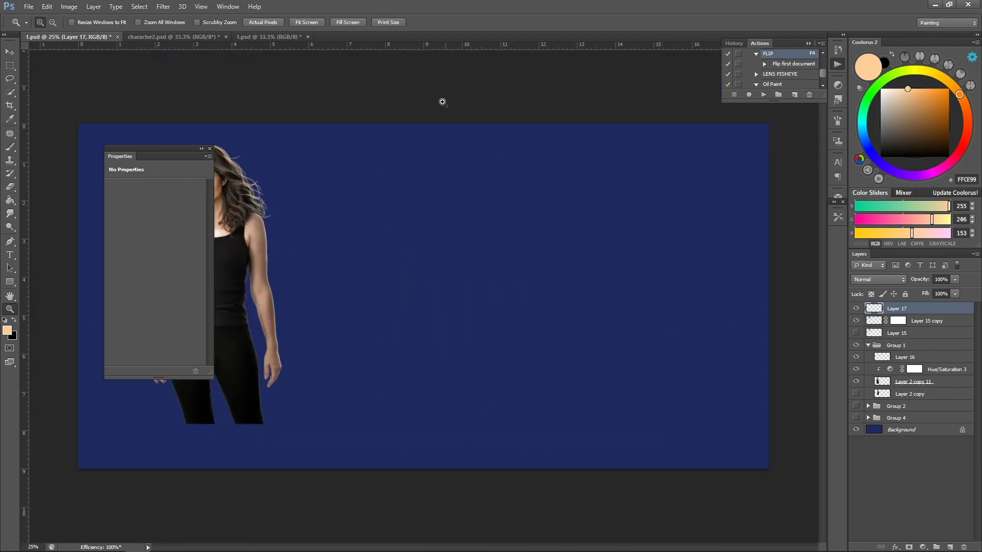
{"action": "left_click", "coordinate": [210, 148]}
{"action": "left_click", "coordinate": [136, 148]}
{"action": "left_click", "coordinate": [137, 147]}
{"action": "key", "text": "space"}
{"action": "left_click_drag", "start_coordinate": [233, 169], "coordinate": [340, 87]}
{"action": "key", "text": "z"}
{"action": "left_click", "coordinate": [412, 118], "text": "alt"}
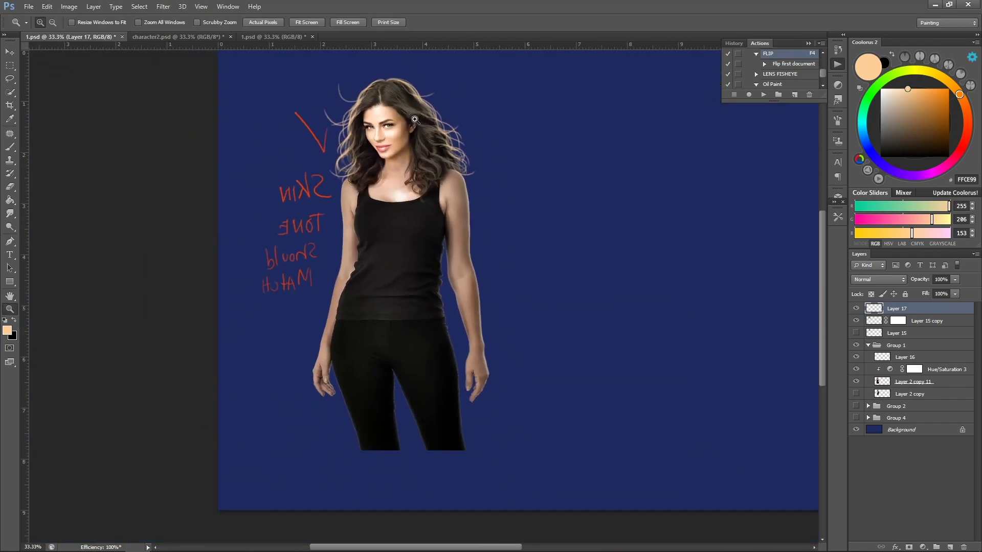
Step: Flip the document back to its original orientation with the recorded FLIP action
{"action": "key", "text": "F4"}
{"action": "key", "text": "space"}
{"action": "left_click_drag", "start_coordinate": [714, 257], "coordinate": [165, 264]}
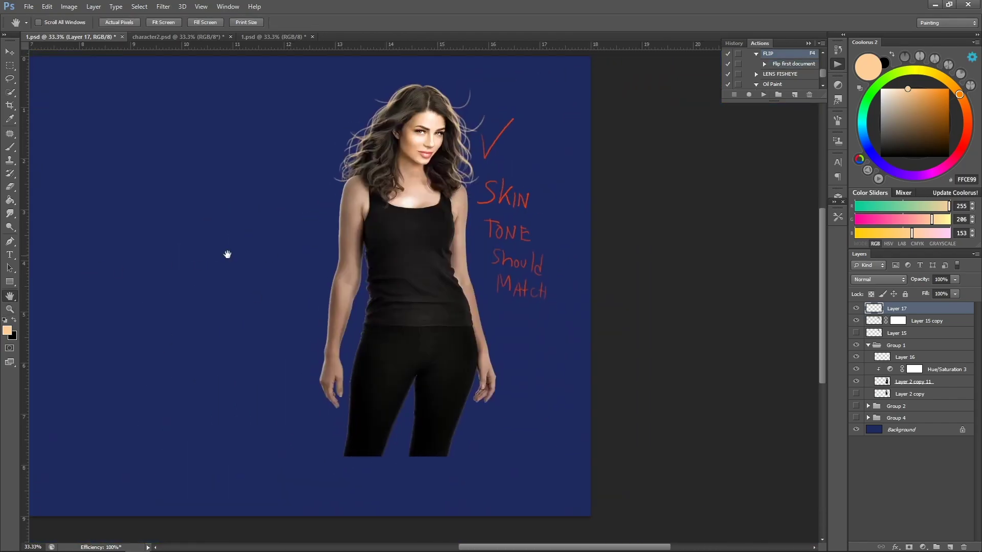
{"action": "key", "text": "z"}
{"action": "left_click", "coordinate": [440, 165]}
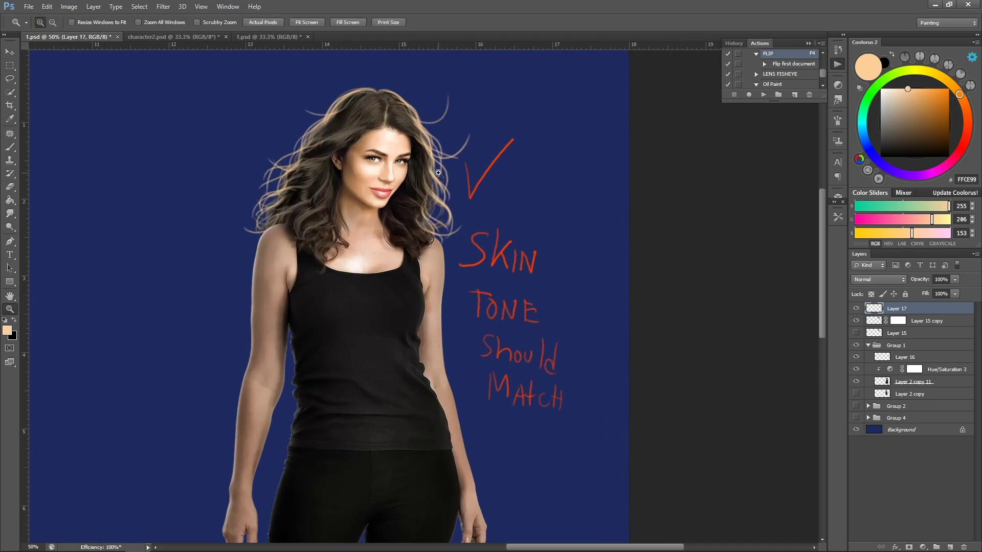
{"action": "left_click_drag", "start_coordinate": [409, 161], "coordinate": [432, 159]}
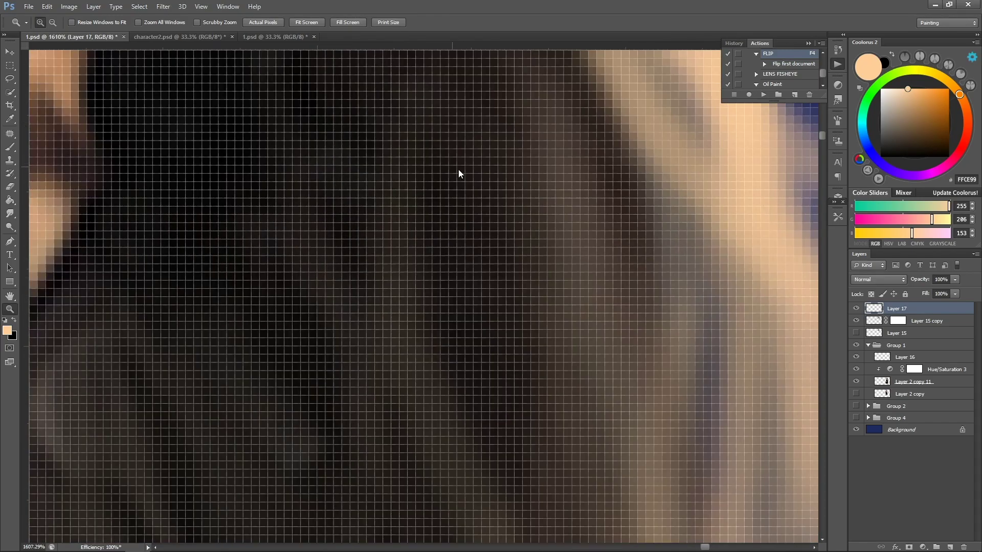
{"action": "key", "text": "ctrl+0"}
Step: Add a clipped layer above Layer 2 copy 11, set it to Overlay, and make white the foreground colour
{"action": "left_click", "coordinate": [797, 204]}
{"action": "key", "text": "space"}
{"action": "left_click_drag", "start_coordinate": [767, 202], "coordinate": [707, 218]}
{"action": "left_click", "coordinate": [728, 211]}
{"action": "key", "text": "space"}
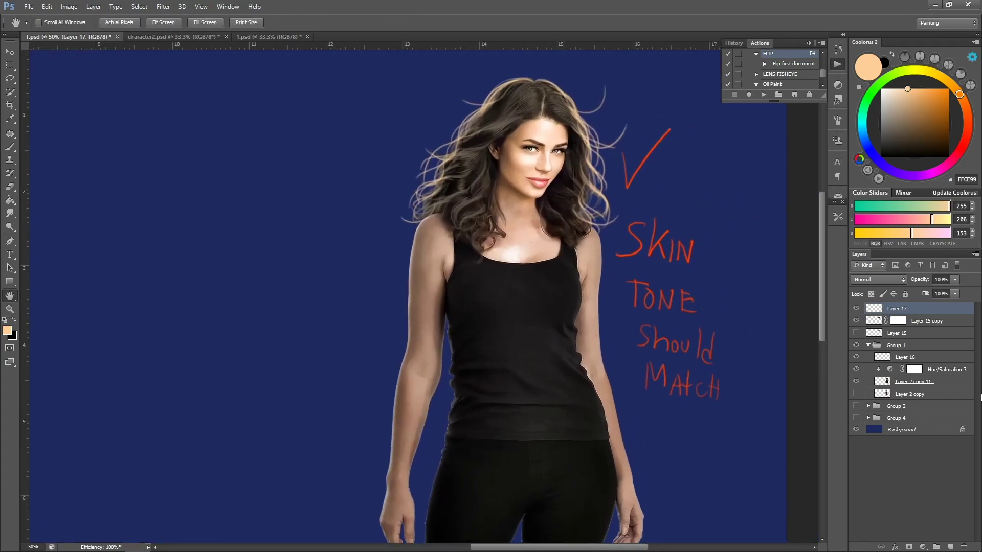
{"action": "left_click", "coordinate": [932, 383]}
{"action": "left_click", "coordinate": [950, 547]}
{"action": "left_click", "coordinate": [878, 279]}
{"action": "left_click", "coordinate": [880, 414]}
{"action": "key", "text": "d"}
{"action": "key", "text": "x"}
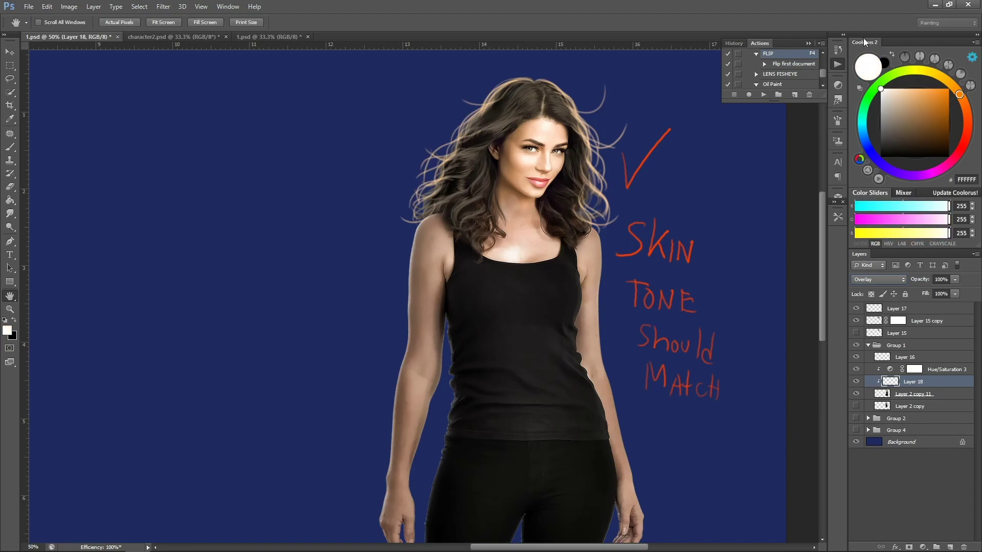
Step: Paint a warm off-white FFF8F2 highlight with an enlarged brush along the outer shoulder and arm beside the note
{"action": "left_click", "coordinate": [884, 89]}
{"action": "key", "text": "b"}
{"action": "key", "text": "bracketright"}
{"action": "key", "text": "bracketright"}
{"action": "key", "text": "bracketright"}
{"action": "key", "text": "bracketright"}
{"action": "key", "text": "bracketright"}
{"action": "key", "text": "bracketright"}
{"action": "key", "text": "bracketright"}
{"action": "key", "text": "bracketright"}
{"action": "mouse_move", "coordinate": [596, 239]}
{"action": "left_mouse_down"}
{"action": "mouse_move", "coordinate": [600, 318]}
{"action": "mouse_move", "coordinate": [598, 303]}
{"action": "left_mouse_up"}
{"action": "left_click_drag", "start_coordinate": [602, 266], "coordinate": [607, 372]}
{"action": "left_click_drag", "start_coordinate": [601, 298], "coordinate": [614, 352]}
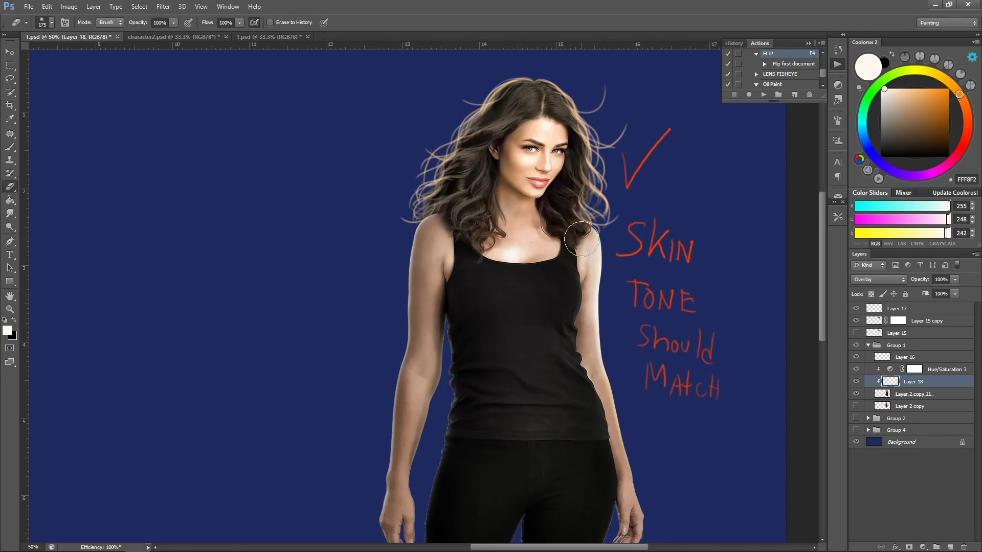
Step: Brush the same off-white highlight down the outer edge of the figure's other arm on Layer 18
{"action": "key", "text": "z"}
{"action": "left_click", "coordinate": [620, 217], "text": "alt"}
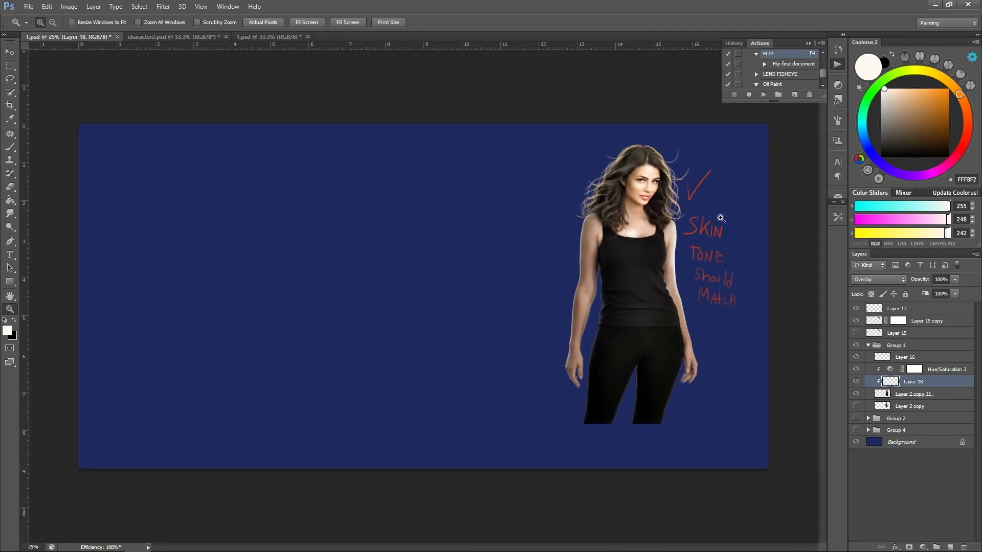
{"action": "key", "text": "b"}
{"action": "key", "text": "bracketright"}
{"action": "left_click_drag", "start_coordinate": [529, 225], "coordinate": [522, 378]}
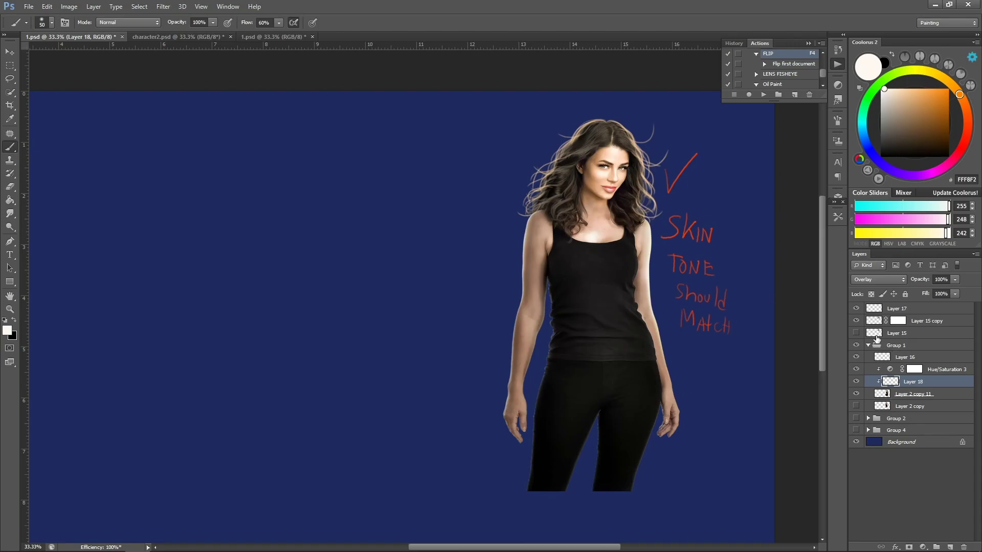
Step: Delete Layer 16 with the handwritten skin tone note and collapse Group 1
{"action": "left_click", "coordinate": [856, 356]}
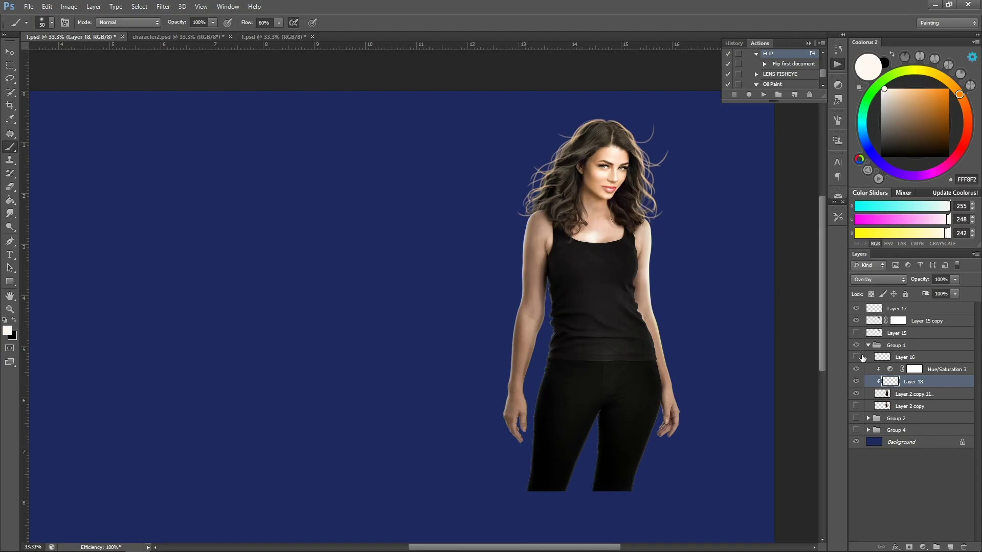
{"action": "left_click", "coordinate": [882, 357]}
{"action": "key", "text": "Delete"}
{"action": "left_click", "coordinate": [868, 346]}
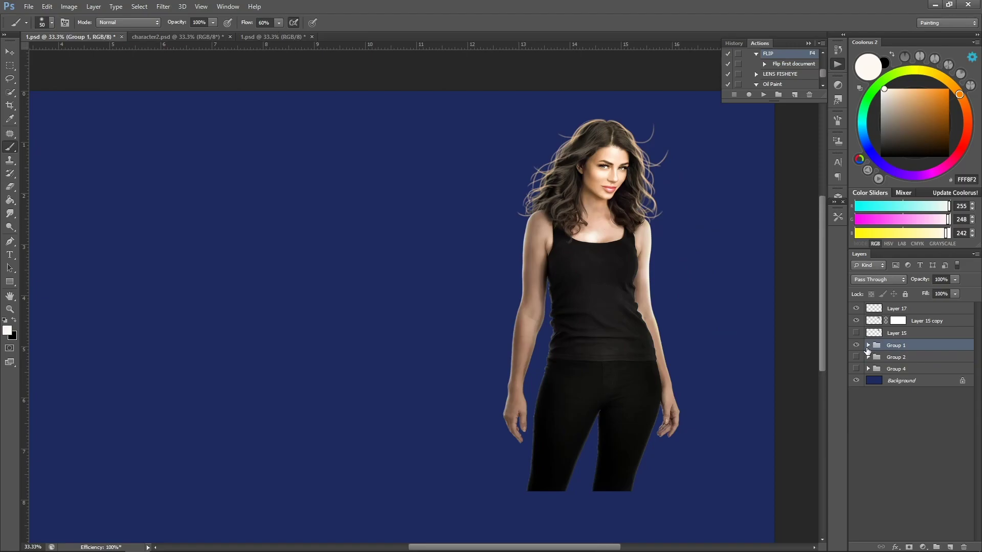
Step: Show Group 2 and Group 4 so all three character figures can be compared side by side
{"action": "left_click", "coordinate": [855, 357]}
{"action": "key", "text": "h"}
{"action": "left_click_drag", "start_coordinate": [435, 261], "coordinate": [511, 261]}
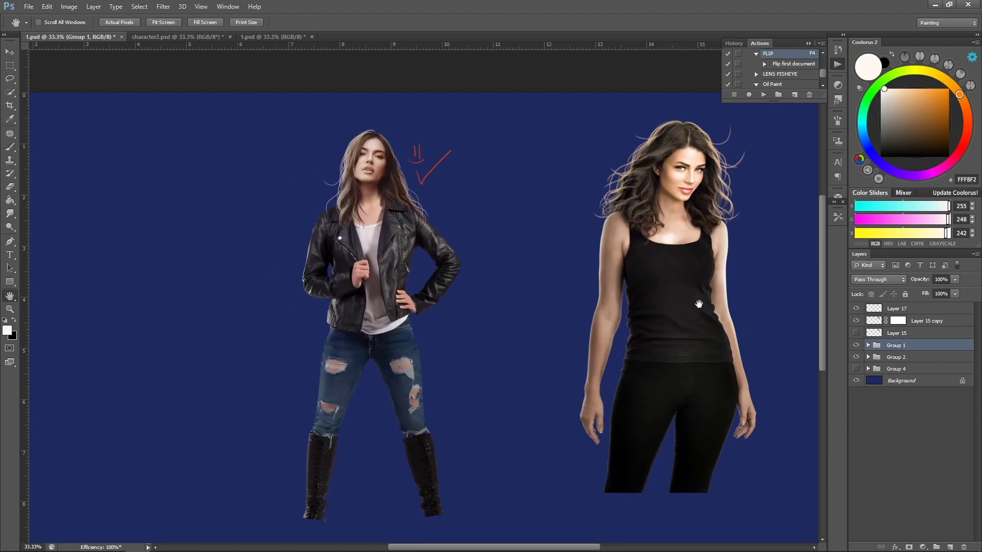
{"action": "left_click", "coordinate": [856, 369]}
{"action": "left_click_drag", "start_coordinate": [357, 278], "coordinate": [536, 280]}
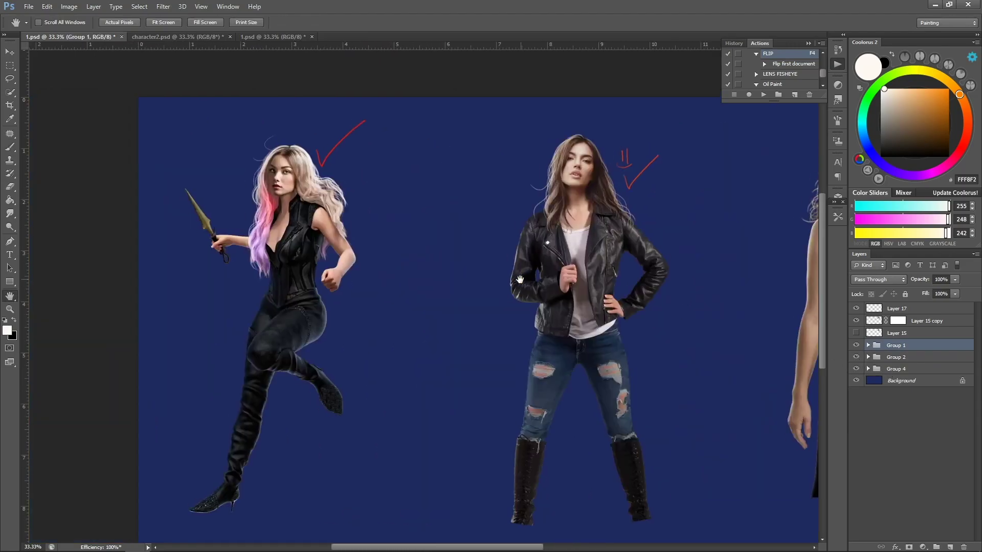
{"action": "left_click_drag", "start_coordinate": [717, 284], "coordinate": [563, 278]}
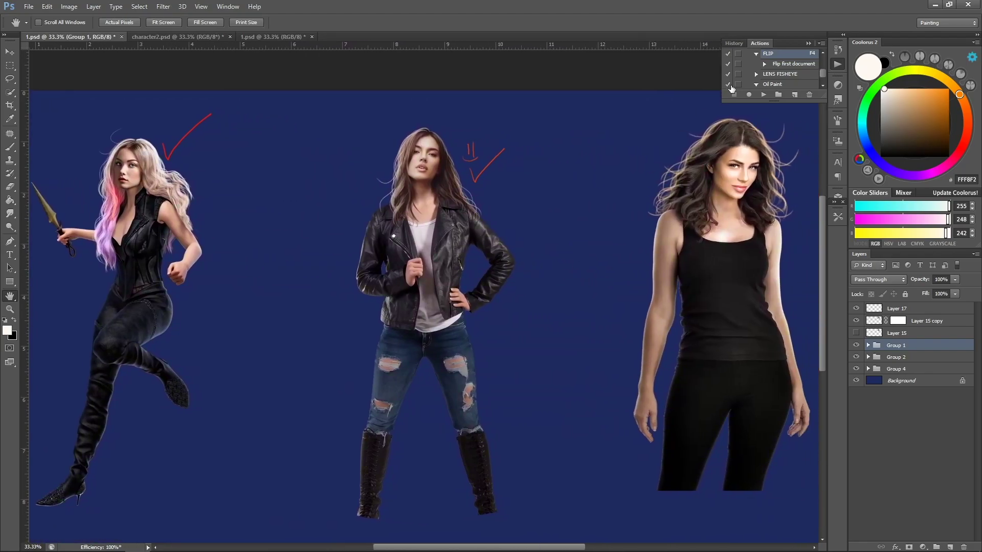
Step: Collapse the Actions panel and check the full three-figure composition by toggling the Background layer's visibility
{"action": "left_click", "coordinate": [808, 43]}
{"action": "key", "text": "ctrl+minus"}
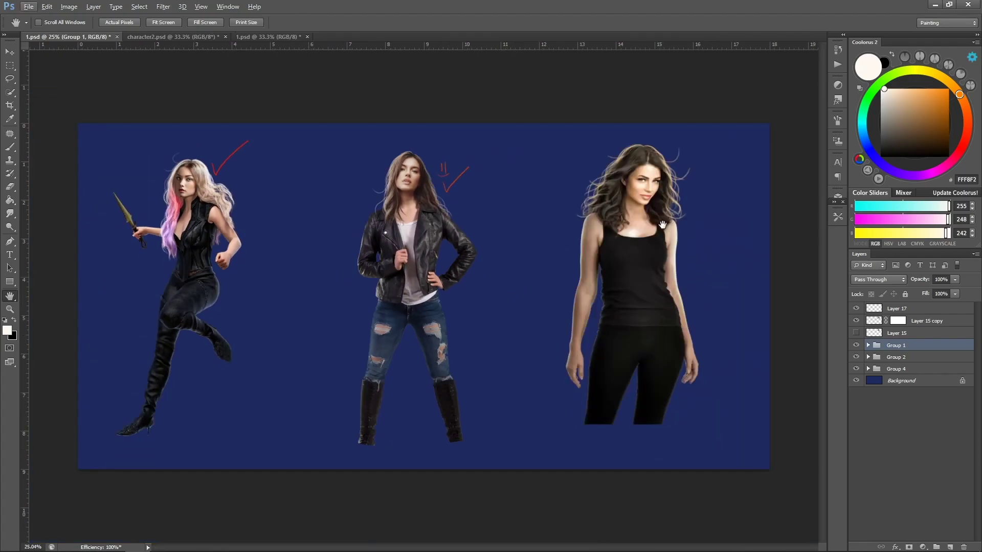
{"action": "left_click", "coordinate": [854, 382]}
{"action": "left_click", "coordinate": [854, 382]}
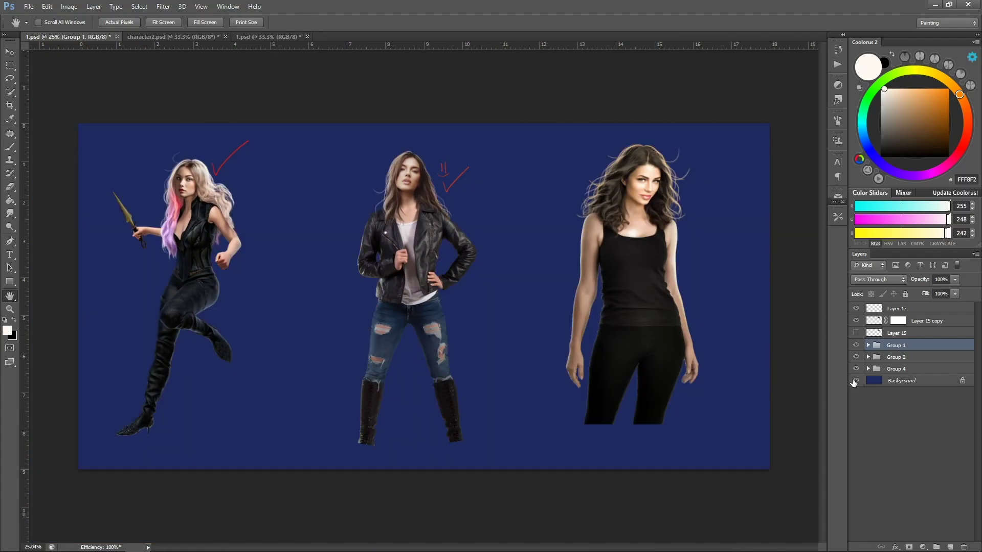